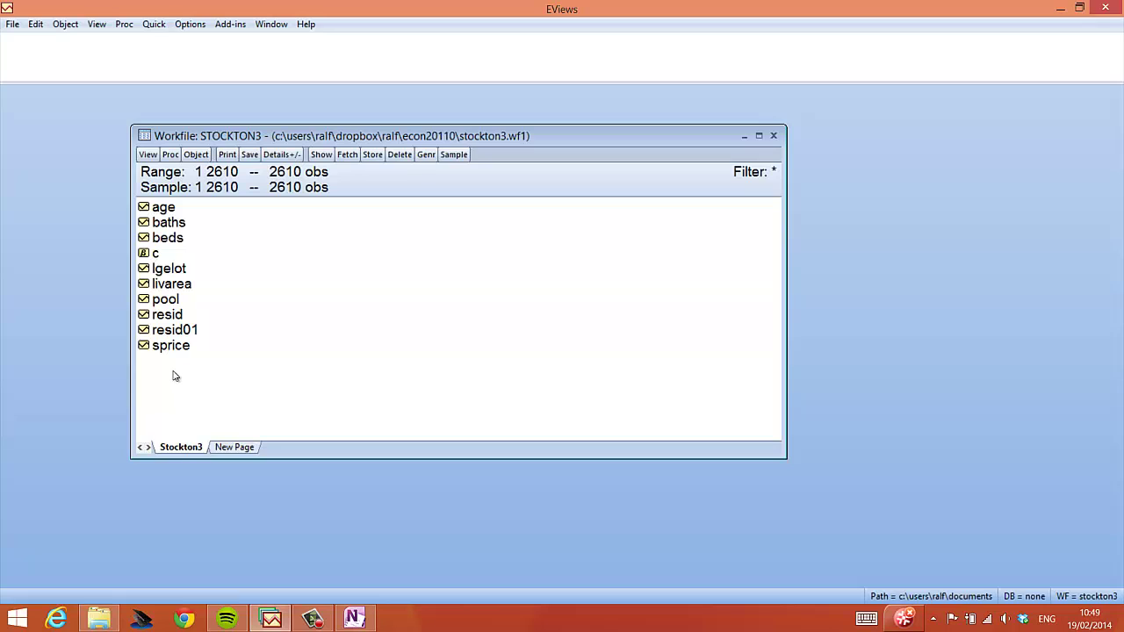
# - Estimate a least squares equation of sprice on beds, baths, livarea, age and c over sample 1 2610
pyautogui.click(180, 347)
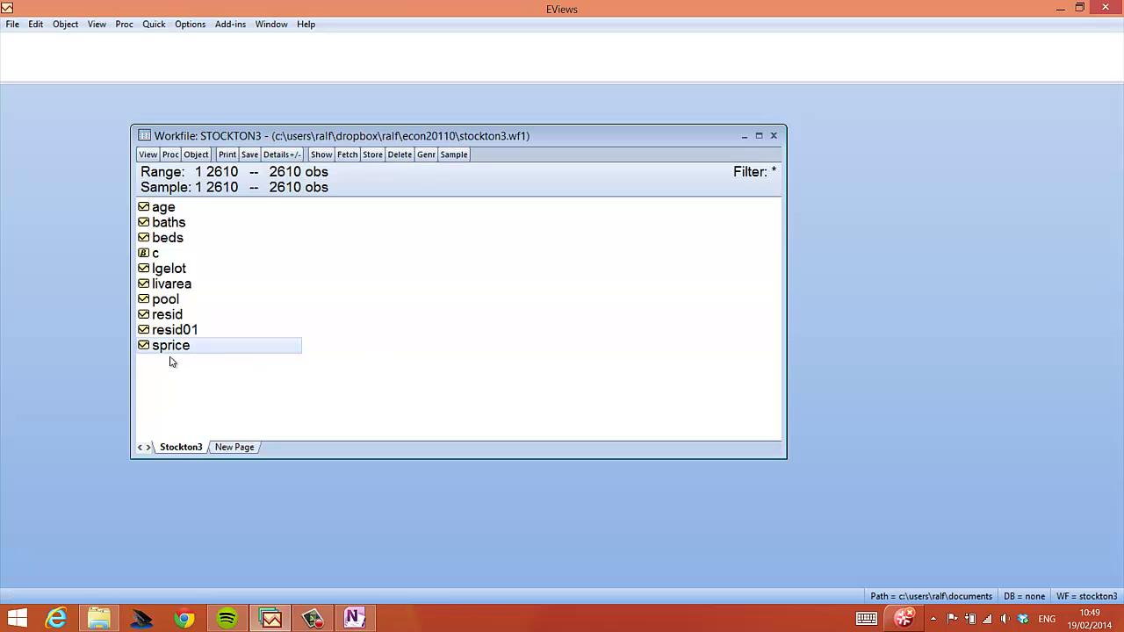
pyautogui.keyDown('ctrl'); pyautogui.click(170, 238); pyautogui.keyUp('ctrl')
pyautogui.keyDown('ctrl'); pyautogui.click(195, 228); pyautogui.keyUp('ctrl')
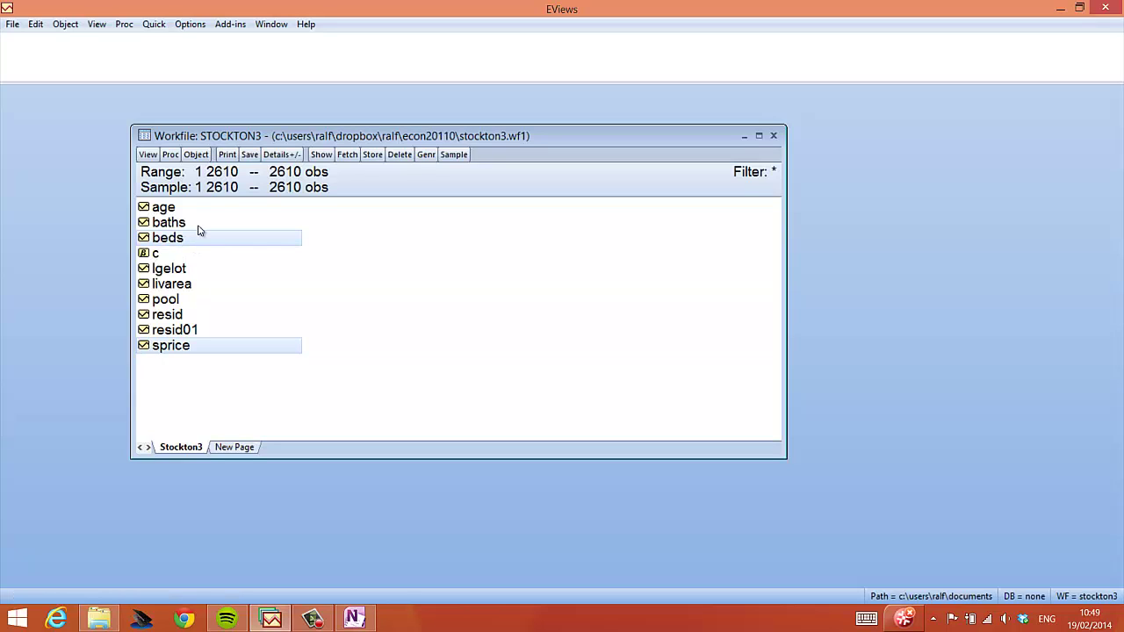
pyautogui.keyDown('ctrl'); pyautogui.click(193, 286); pyautogui.keyUp('ctrl')
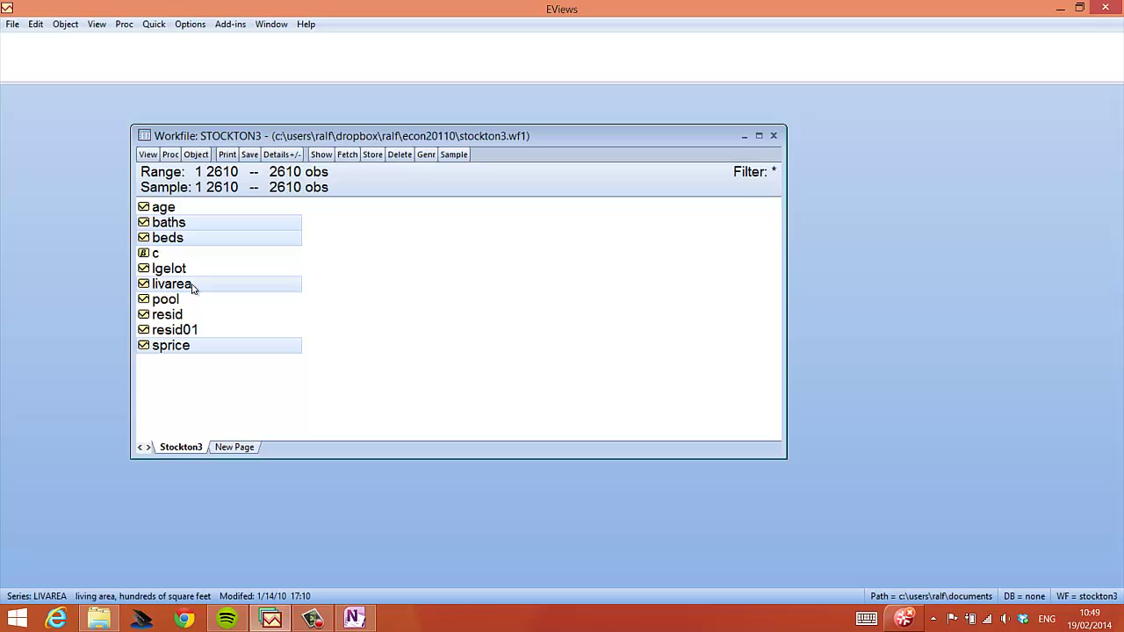
pyautogui.keyDown('ctrl'); pyautogui.click(198, 212); pyautogui.keyUp('ctrl')
pyautogui.rightClick(198, 216)
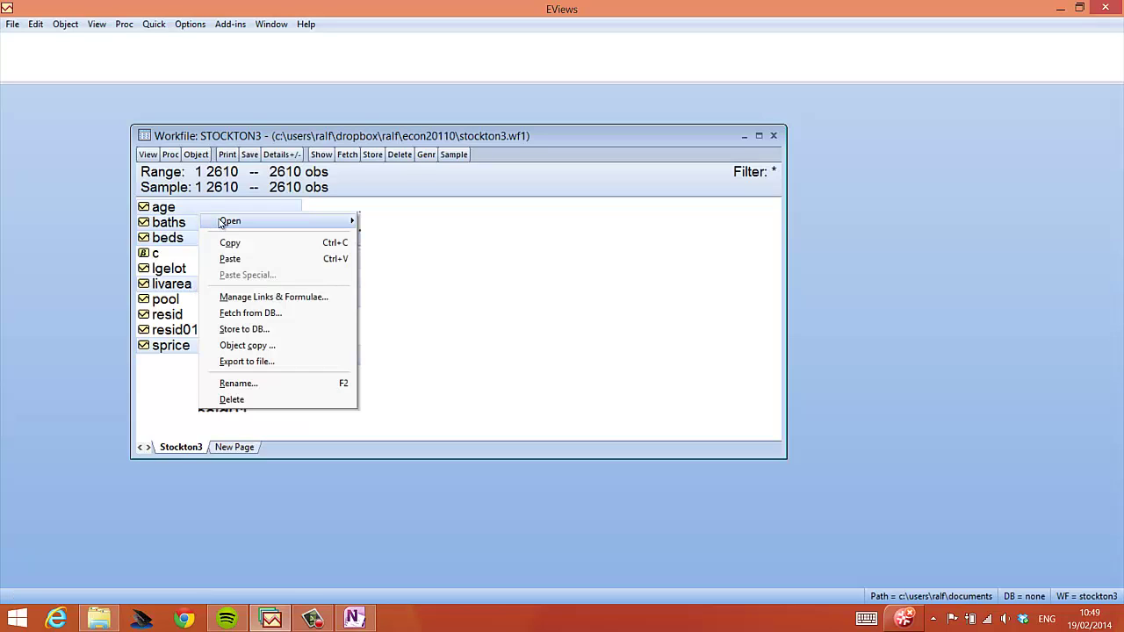
pyautogui.moveTo(225, 220)
pyautogui.click(447, 240)
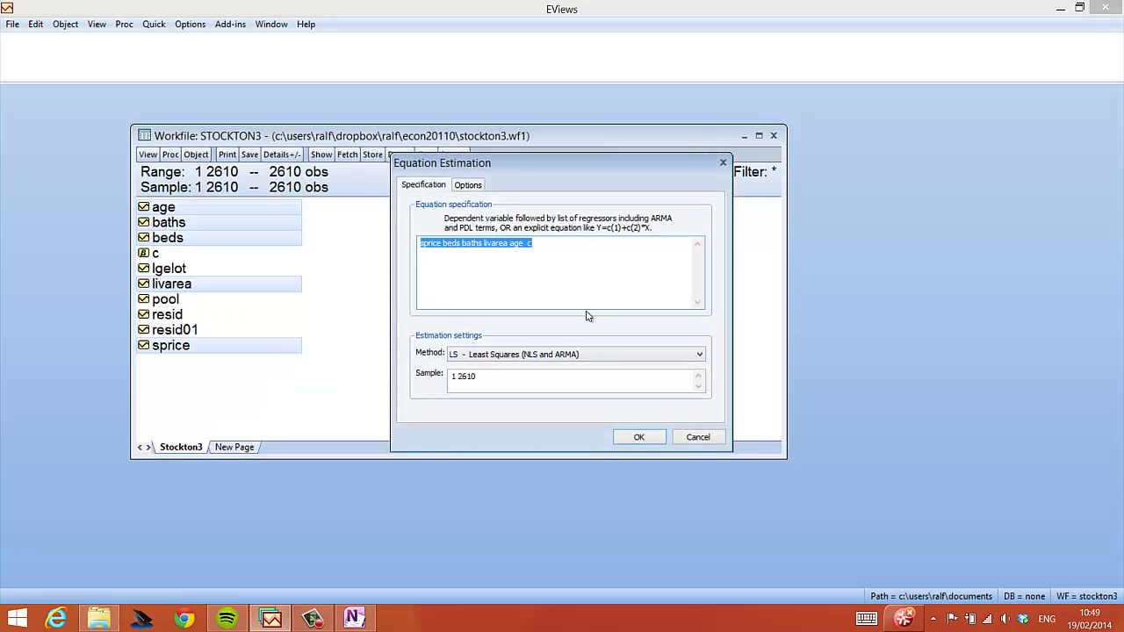
pyautogui.click(631, 440)
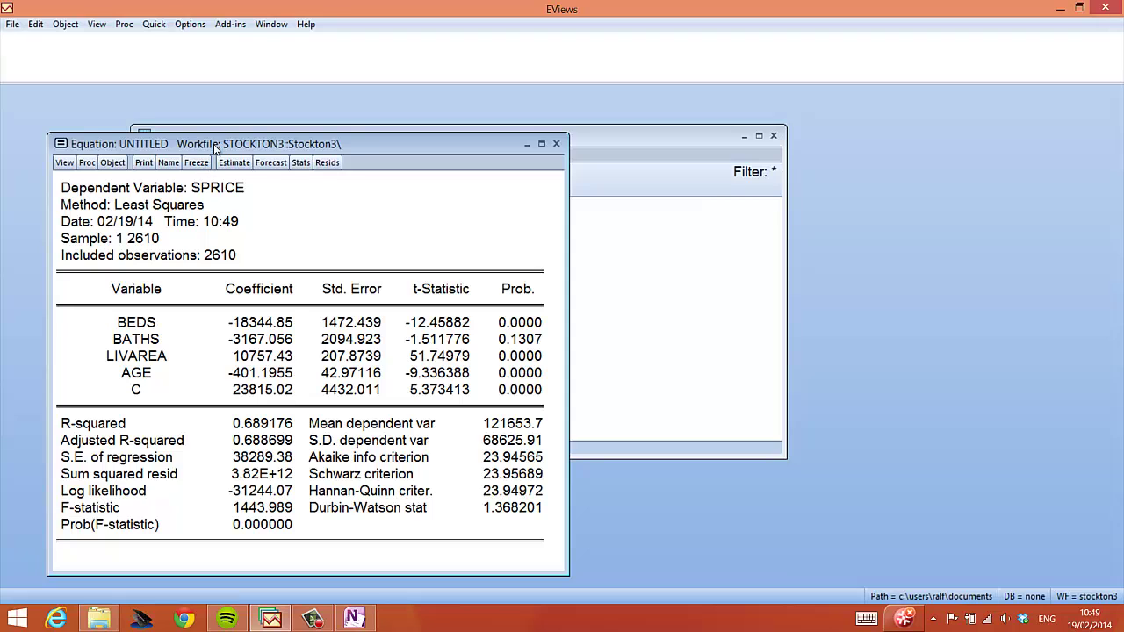
pyautogui.moveTo(231, 139); pyautogui.dragTo(287, 93)
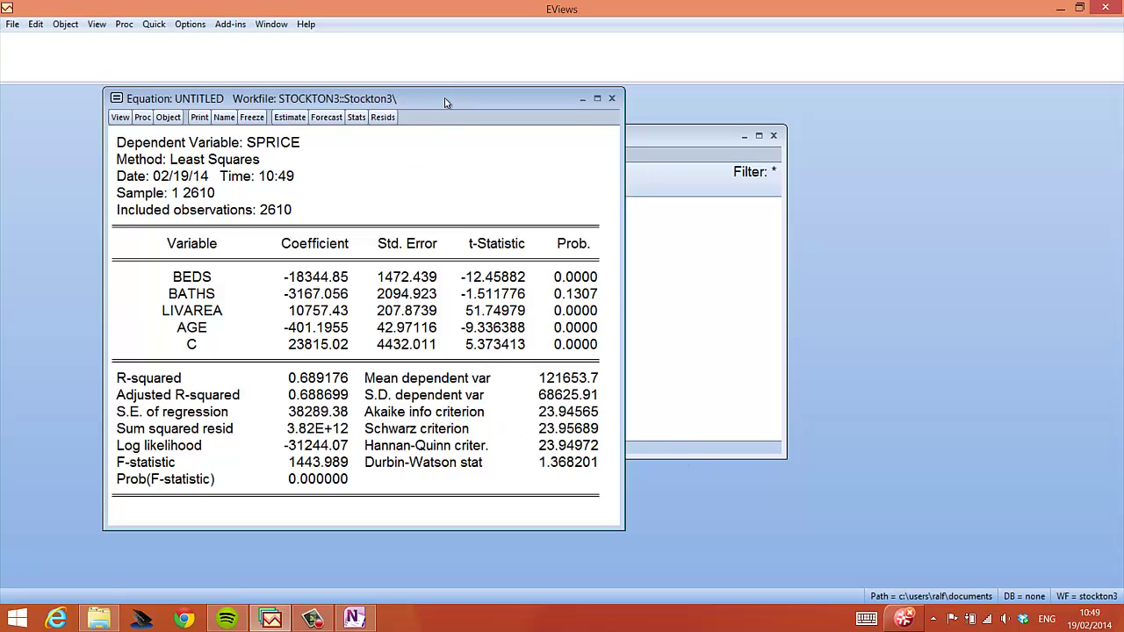
# - Name the estimated unrestricted equation task1_u so it is stored in the workfile
pyautogui.click(167, 119)
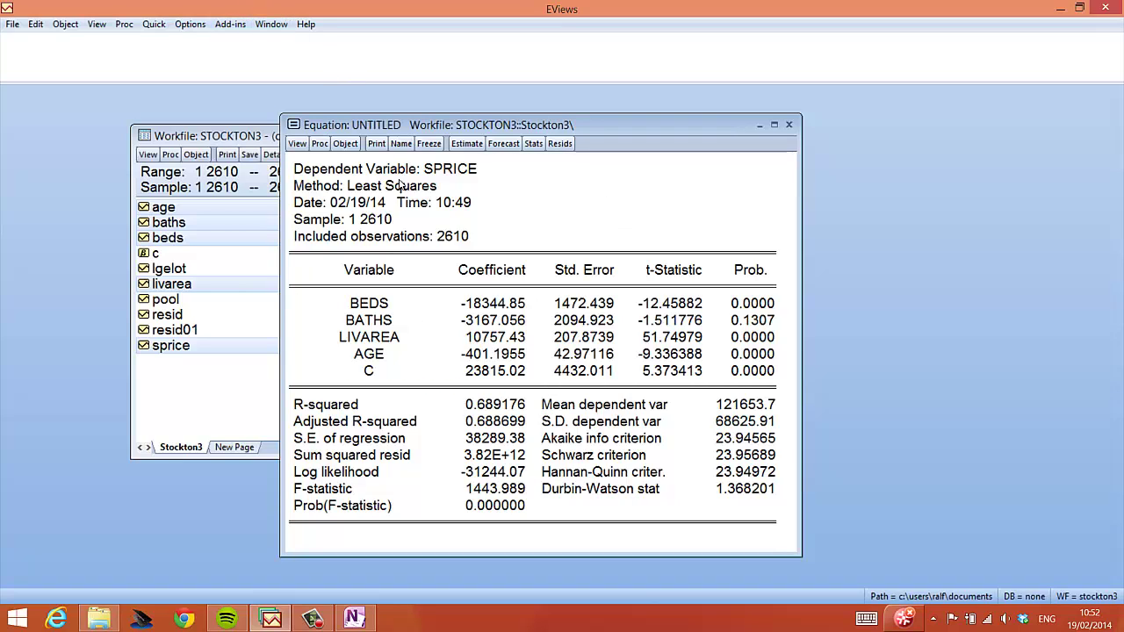
pyautogui.moveTo(448, 128); pyautogui.dragTo(458, 126)
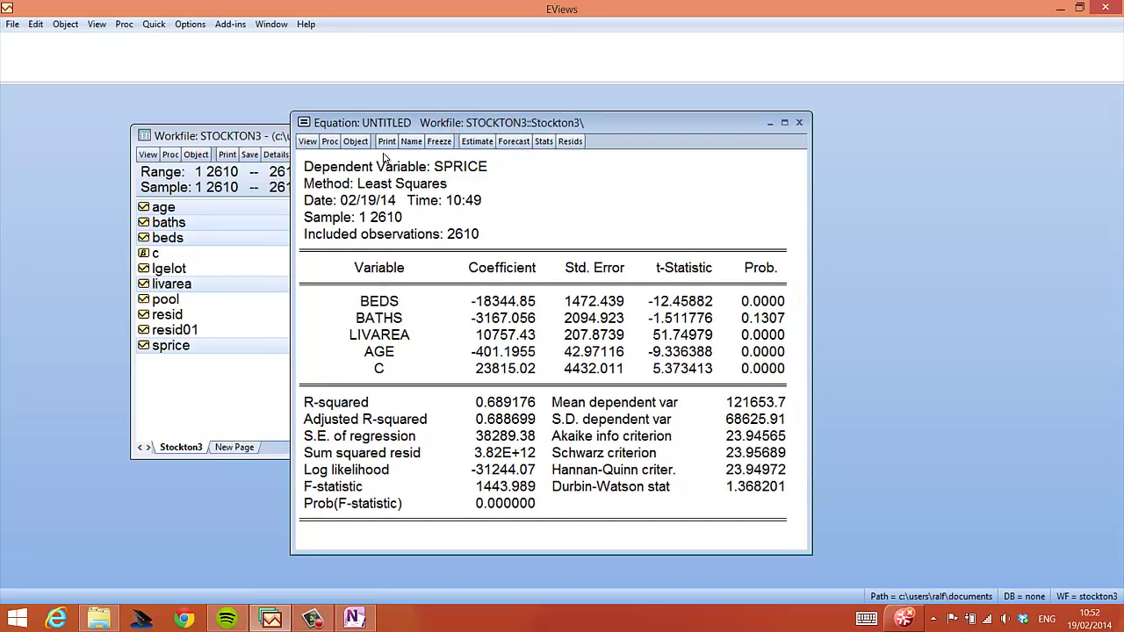
pyautogui.click(411, 141)
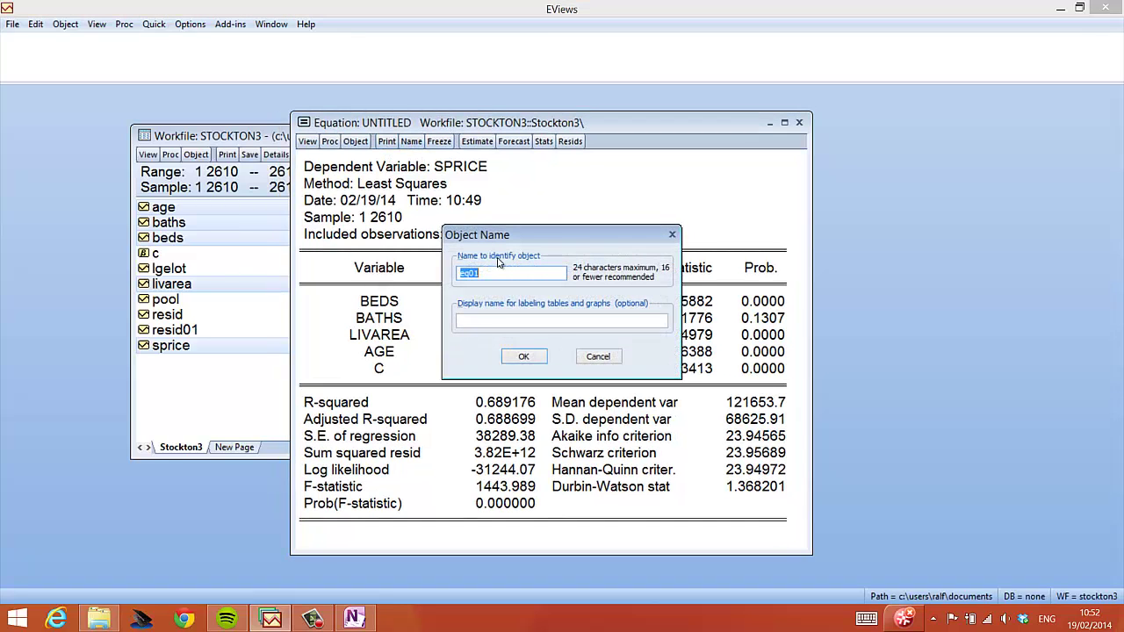
pyautogui.write('task1_u')
pyautogui.click(525, 359)
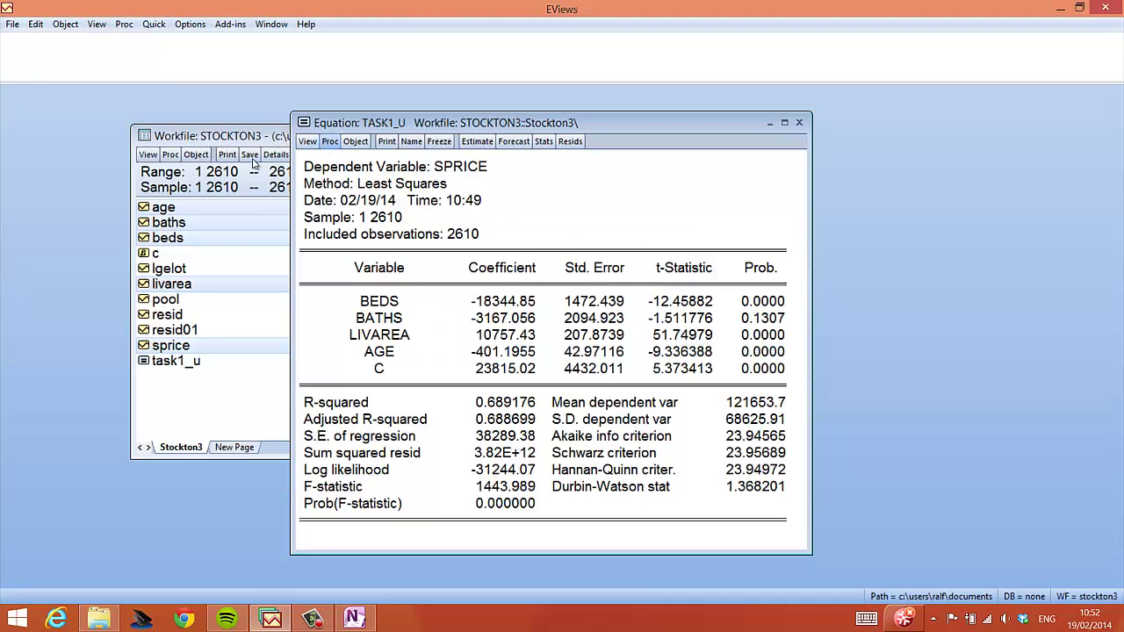
# - Estimate a restricted least squares equation of sprice on livarea, age and c over sample 1 2610
pyautogui.click(163, 399)
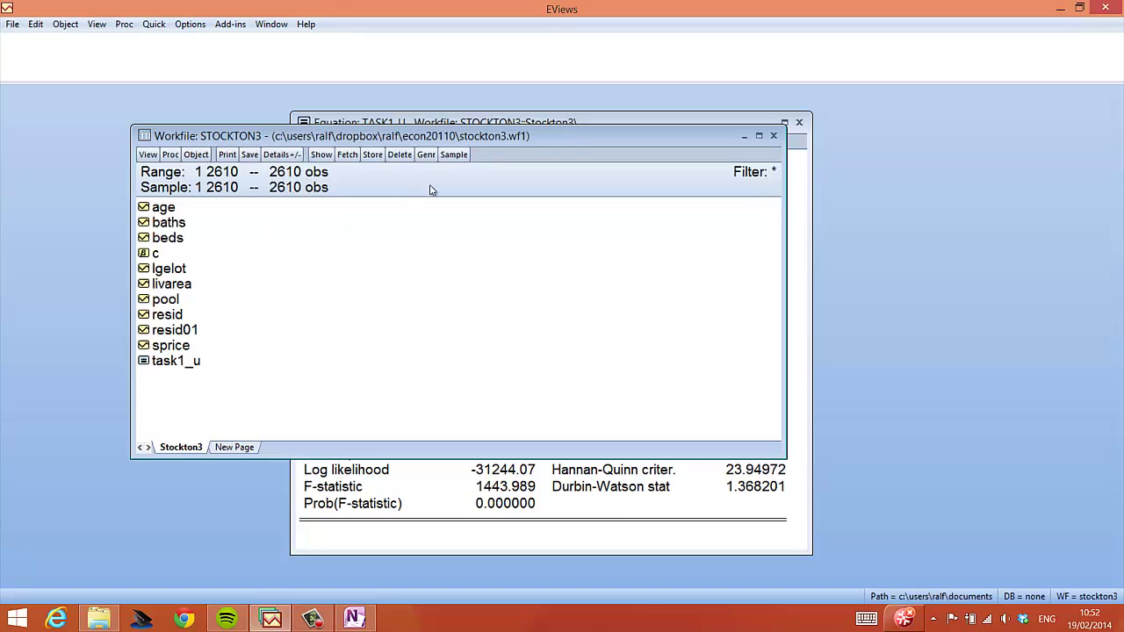
pyautogui.click(167, 347)
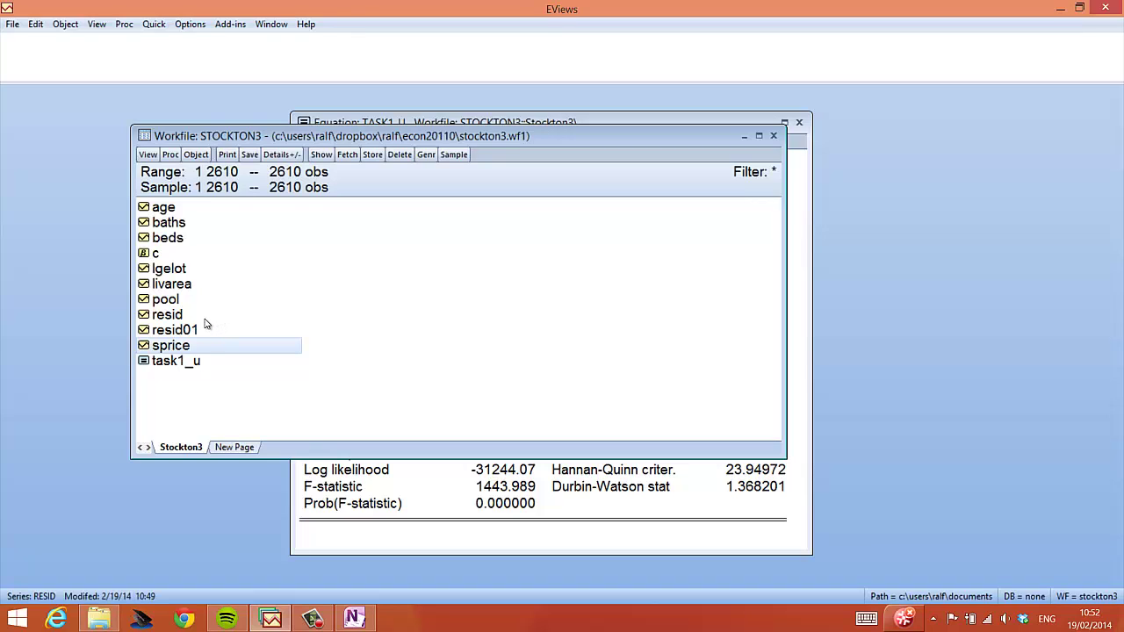
pyautogui.keyDown('ctrl'); pyautogui.click(161, 283); pyautogui.keyUp('ctrl')
pyautogui.keyDown('ctrl'); pyautogui.click(175, 209); pyautogui.keyUp('ctrl')
pyautogui.rightClick(176, 208)
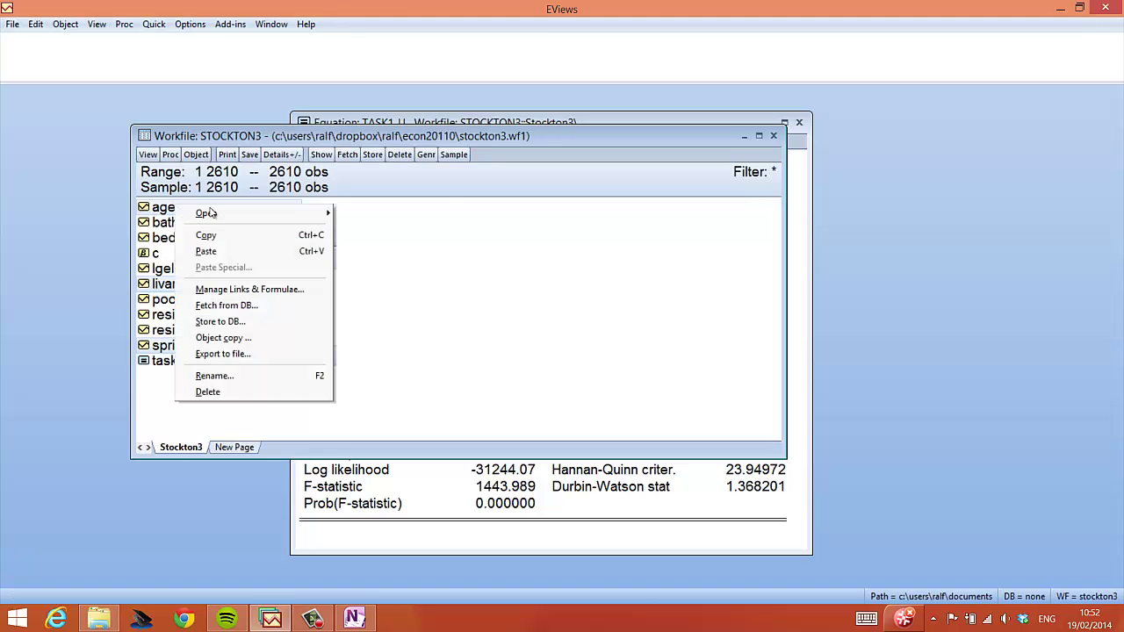
pyautogui.moveTo(210, 213)
pyautogui.click(388, 230)
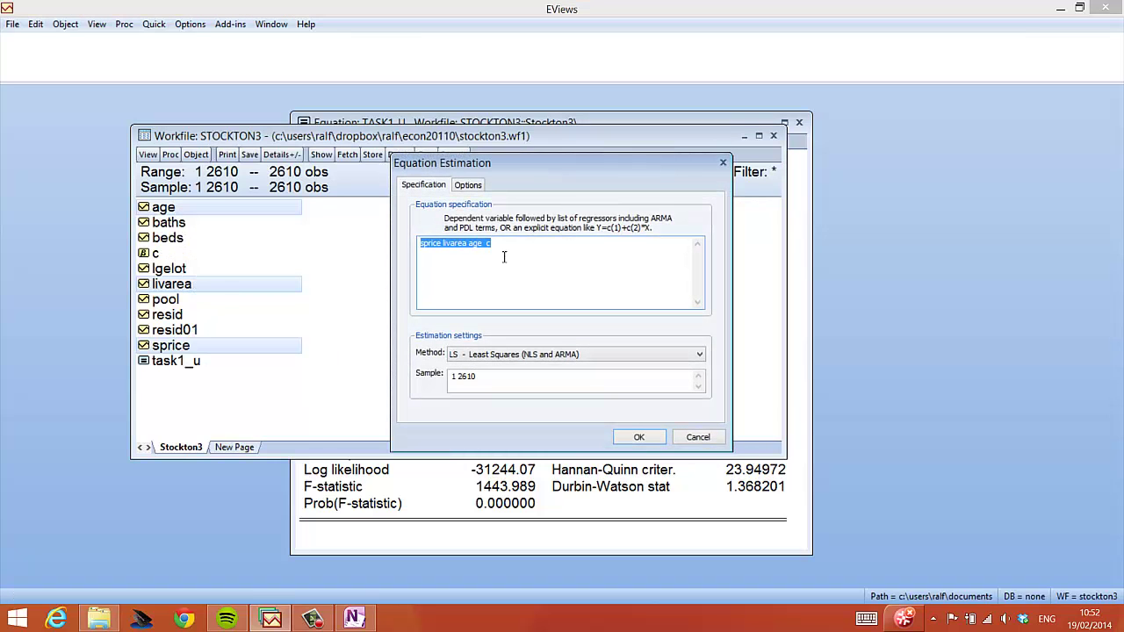
pyautogui.click(648, 441)
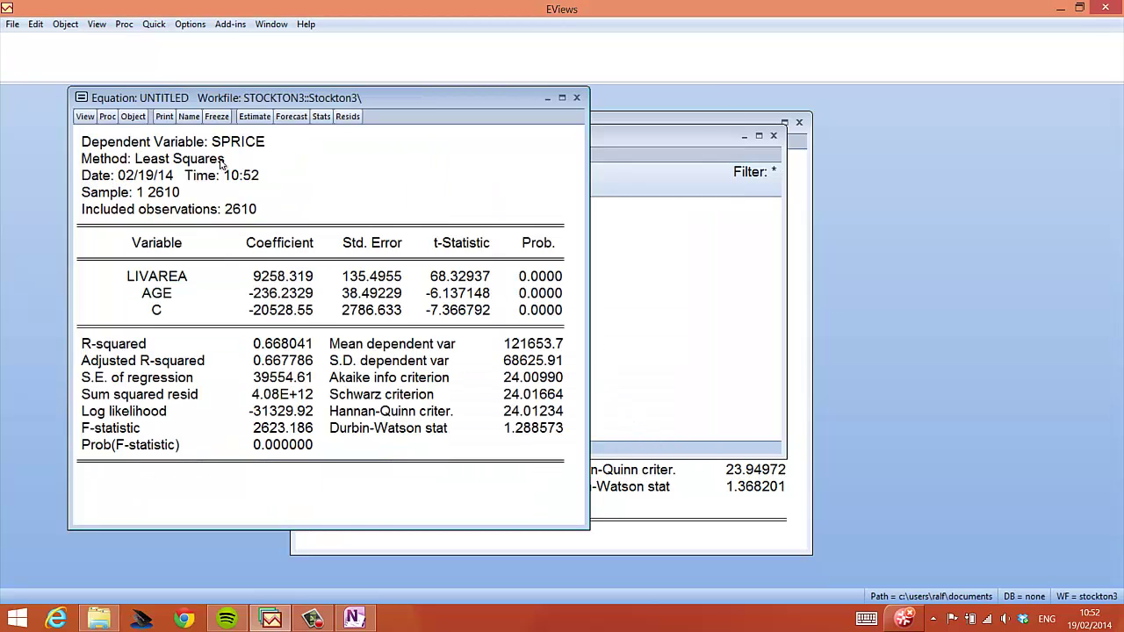
pyautogui.moveTo(250, 104); pyautogui.dragTo(394, 101)
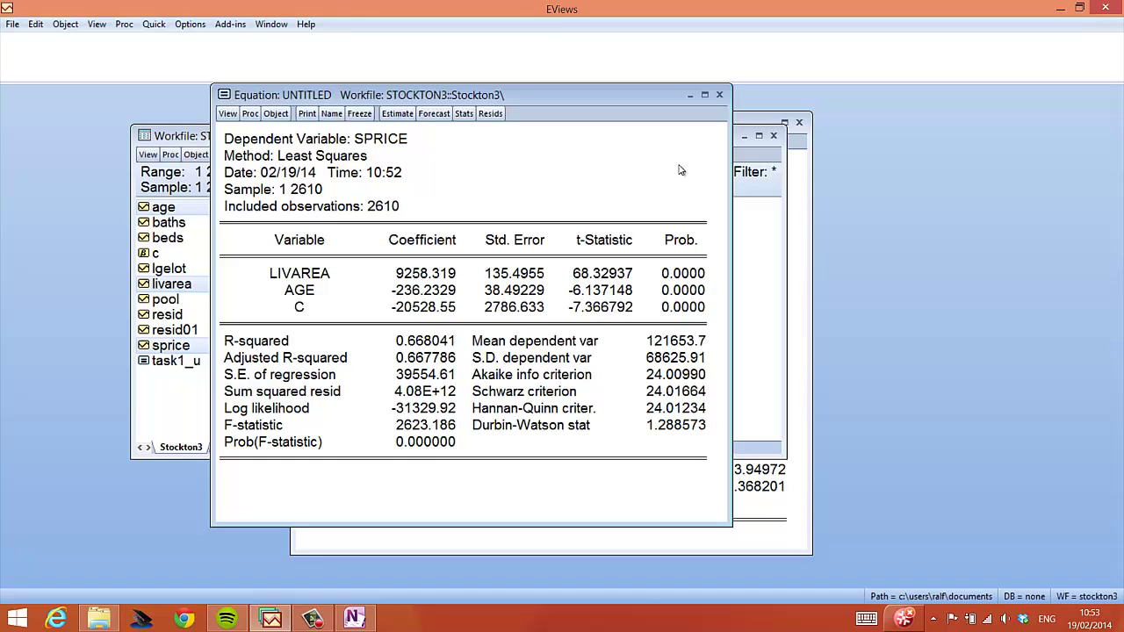
pyautogui.click(325, 620)
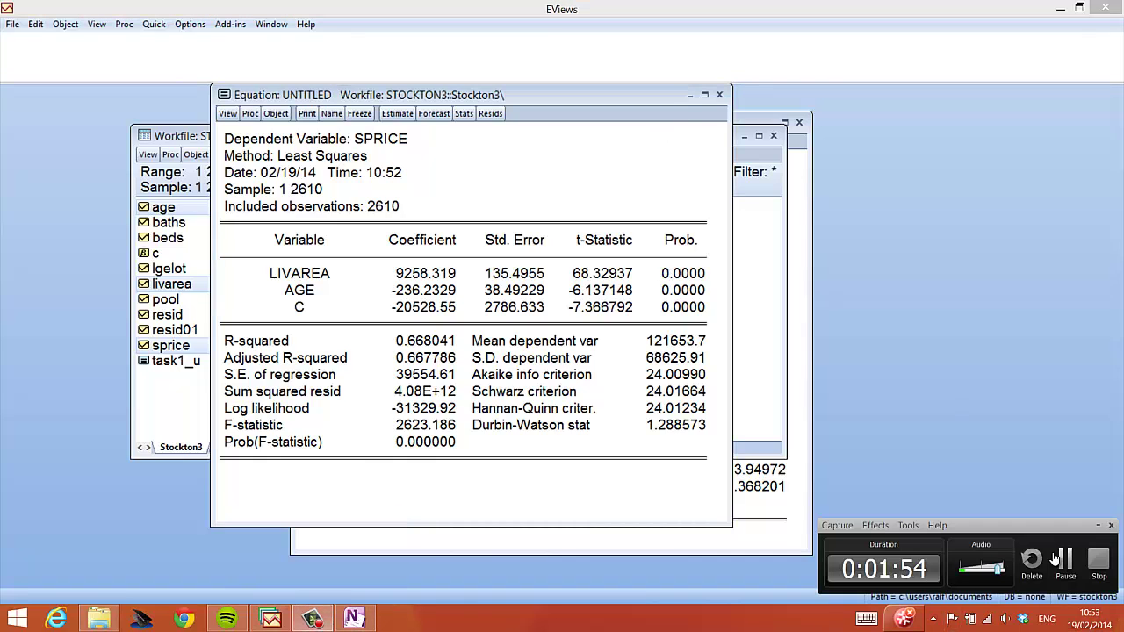
pyautogui.click(1097, 525)
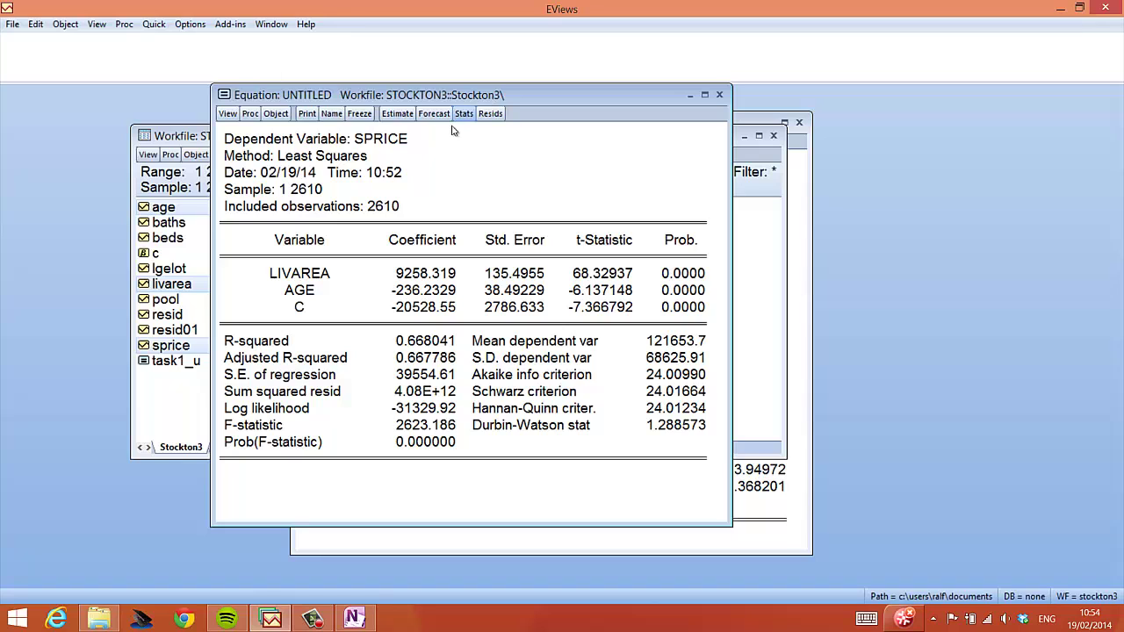
# - Re-estimate the untitled equation by least squares with only beds and the constant c as regressors for sprice
pyautogui.click(397, 114)
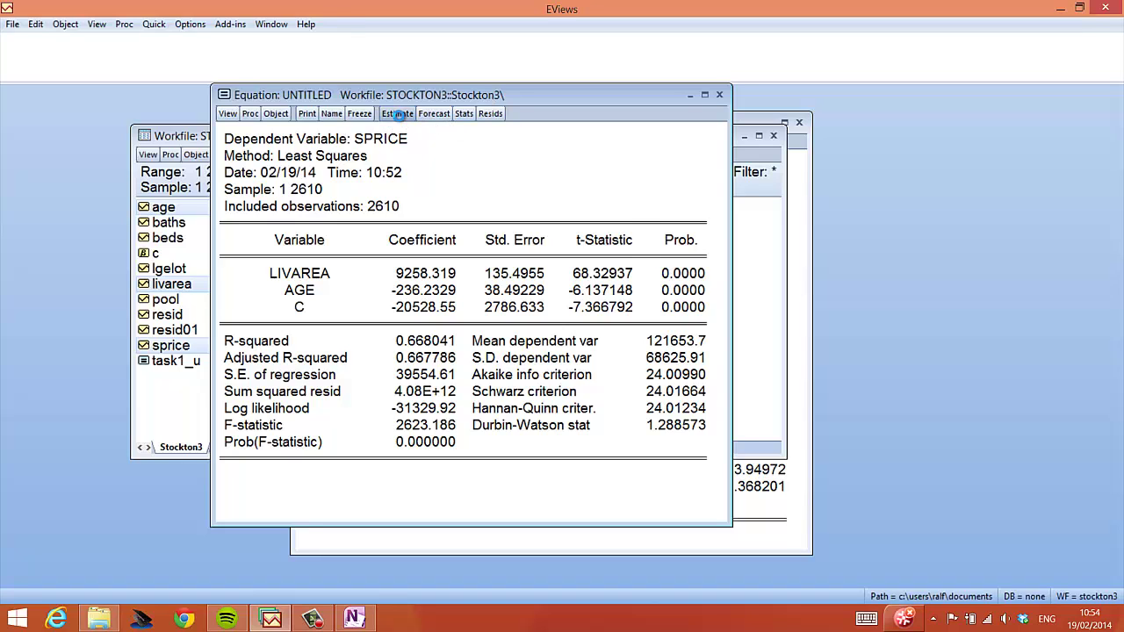
pyautogui.click(415, 268)
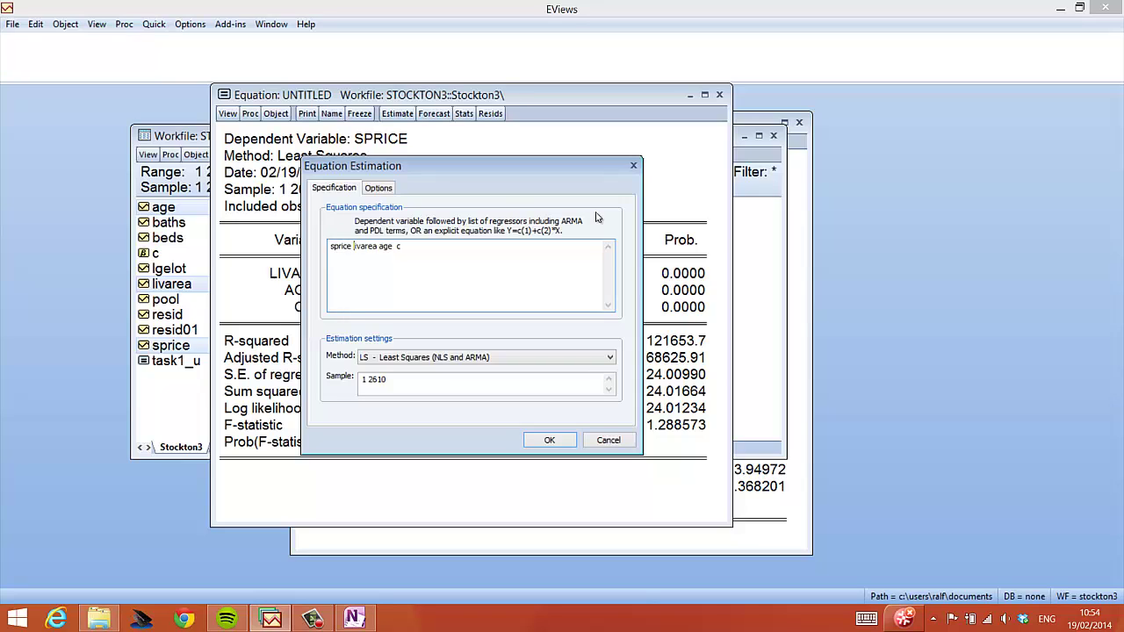
pyautogui.press('BackSpace')
pyautogui.press('BackSpace')
pyautogui.press('BackSpace')
pyautogui.press('BackSpace')
pyautogui.press('BackSpace')
pyautogui.press('BackSpace')
pyautogui.press('BackSpace')
pyautogui.press('BackSpace')
pyautogui.press('BackSpace')
pyautogui.click(548, 441)
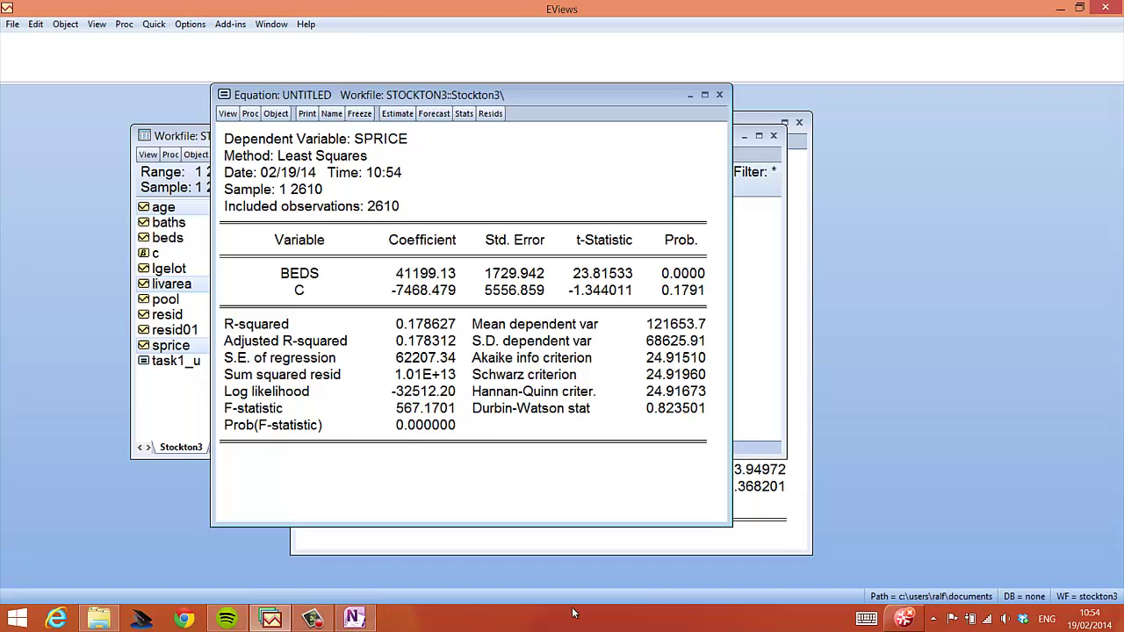
pyautogui.click(315, 619)
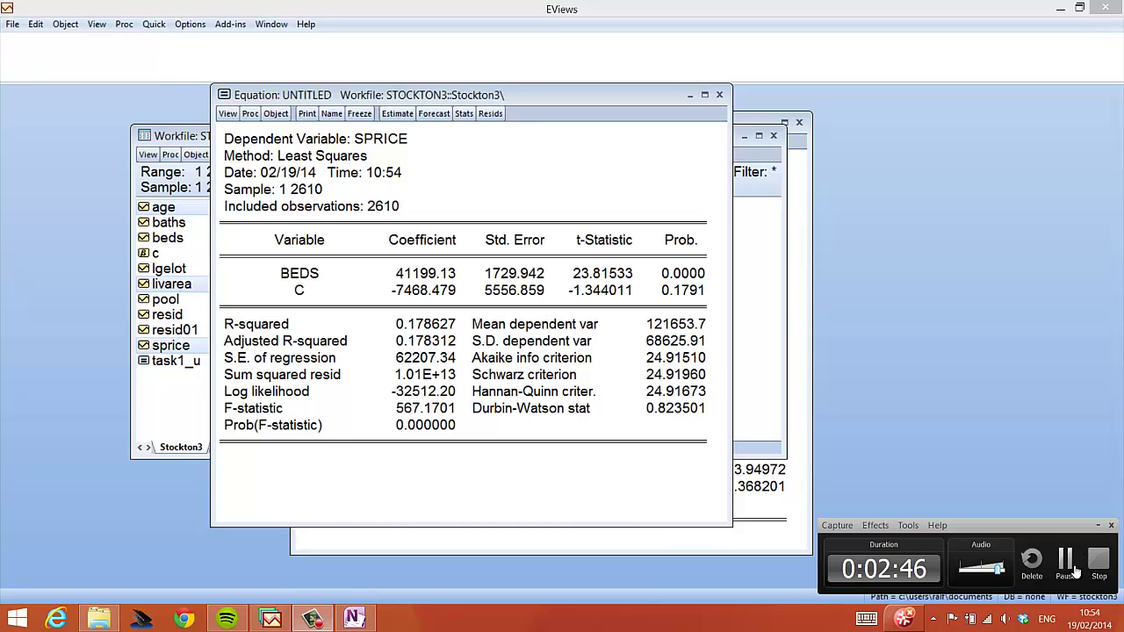
pyautogui.click(1072, 566)
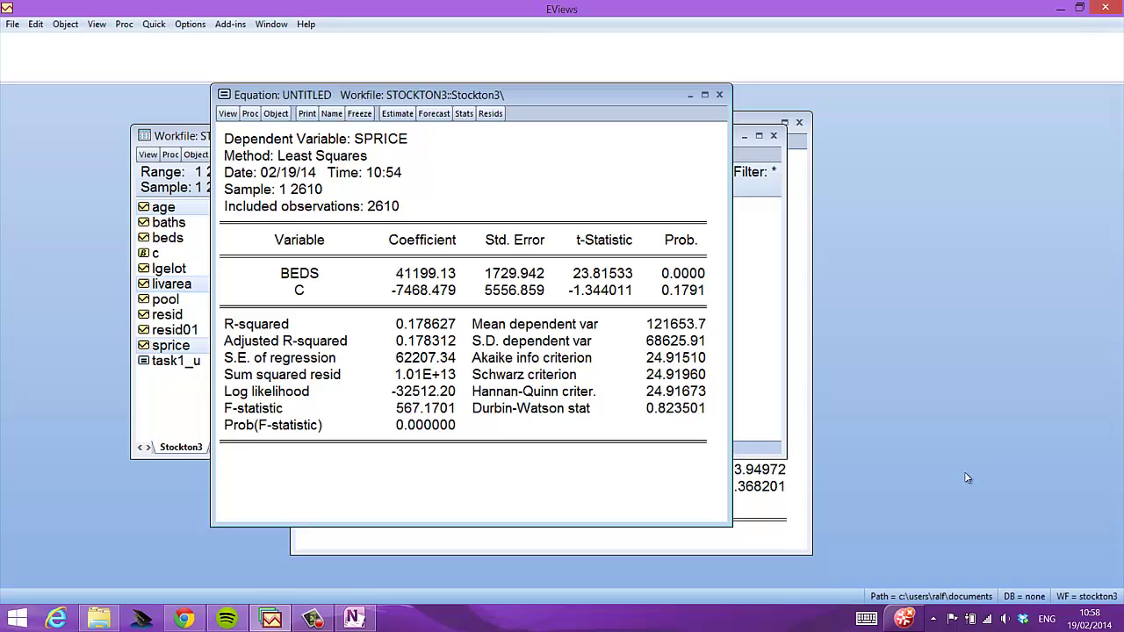
# - Switch to the Blackboard page in Chrome and examine the two restricted model equations in the question on task 1
pyautogui.click(183, 619)
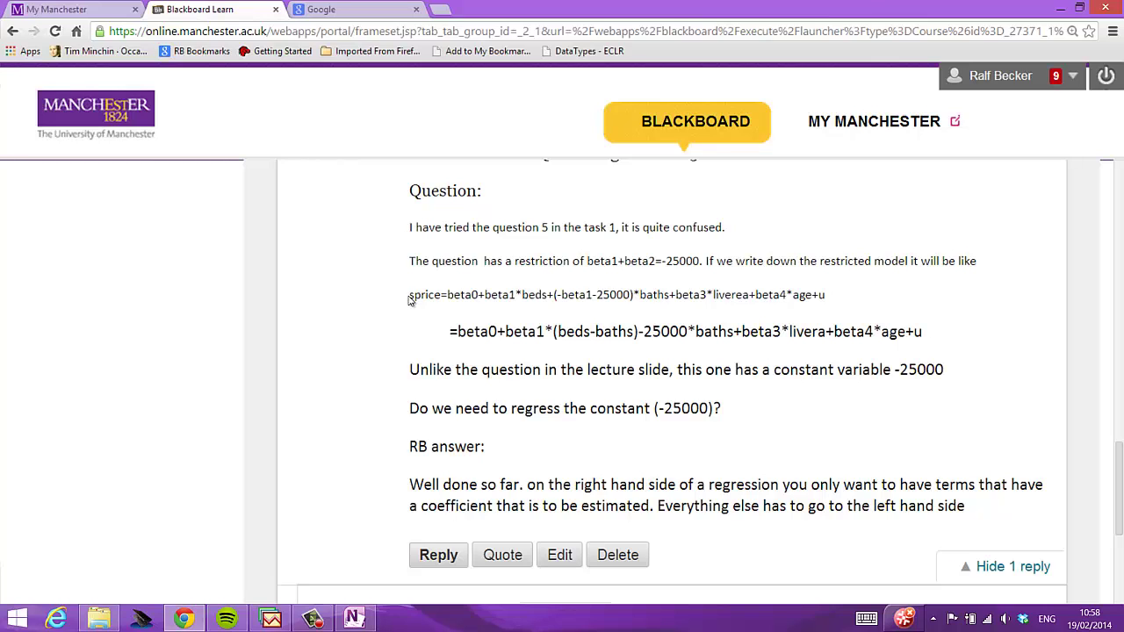
pyautogui.moveTo(409, 295); pyautogui.dragTo(859, 280)
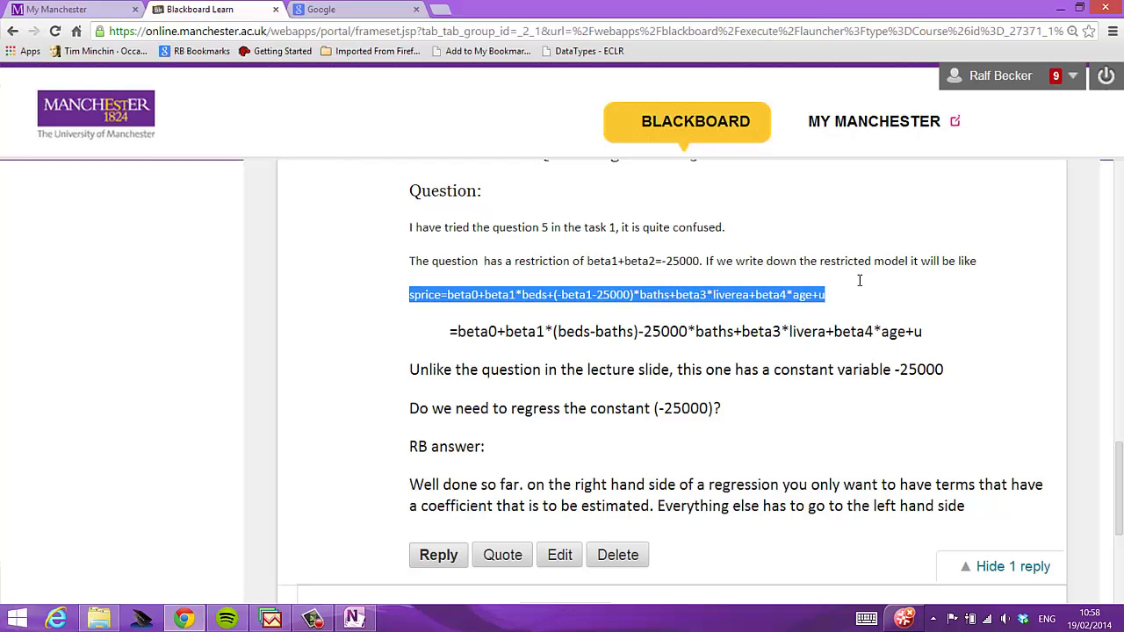
pyautogui.click(661, 301)
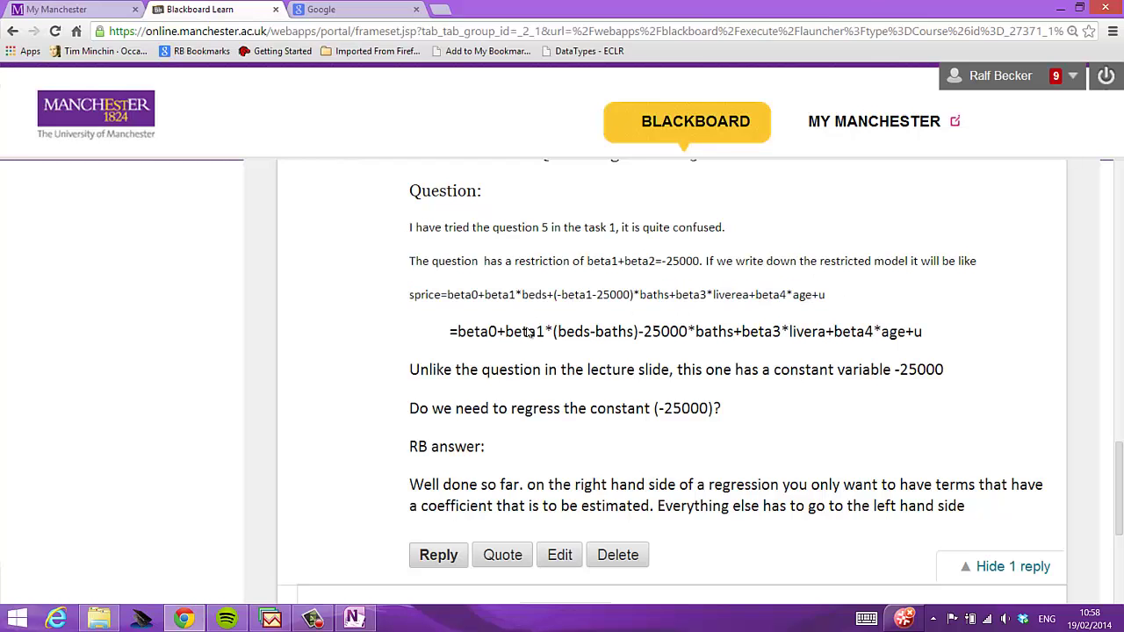
pyautogui.moveTo(847, 318); pyautogui.dragTo(930, 323)
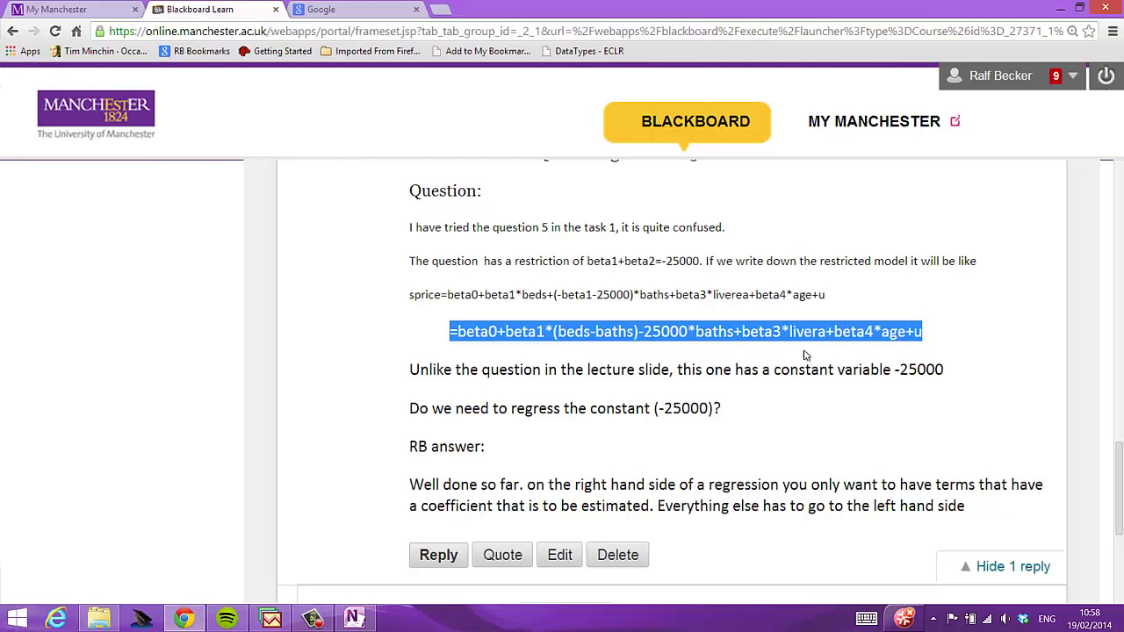
pyautogui.click(504, 346)
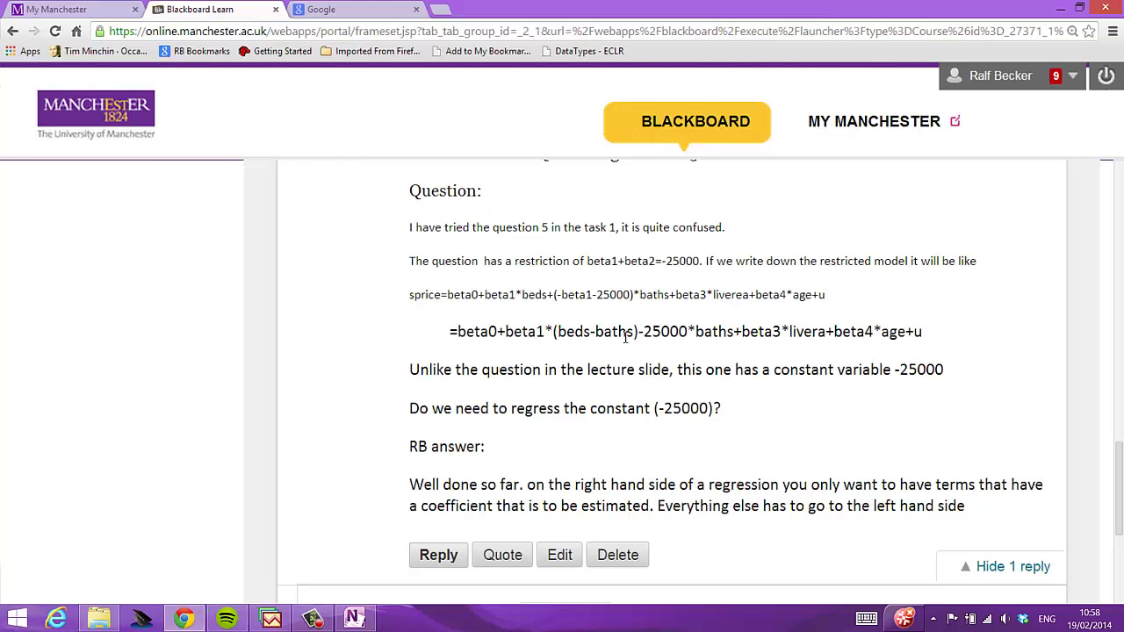
# - Examine the (beds-baths), -25000*baths and beta3*livera+beta4*age terms of the rearranged restricted model
pyautogui.moveTo(640, 337); pyautogui.dragTo(549, 342)
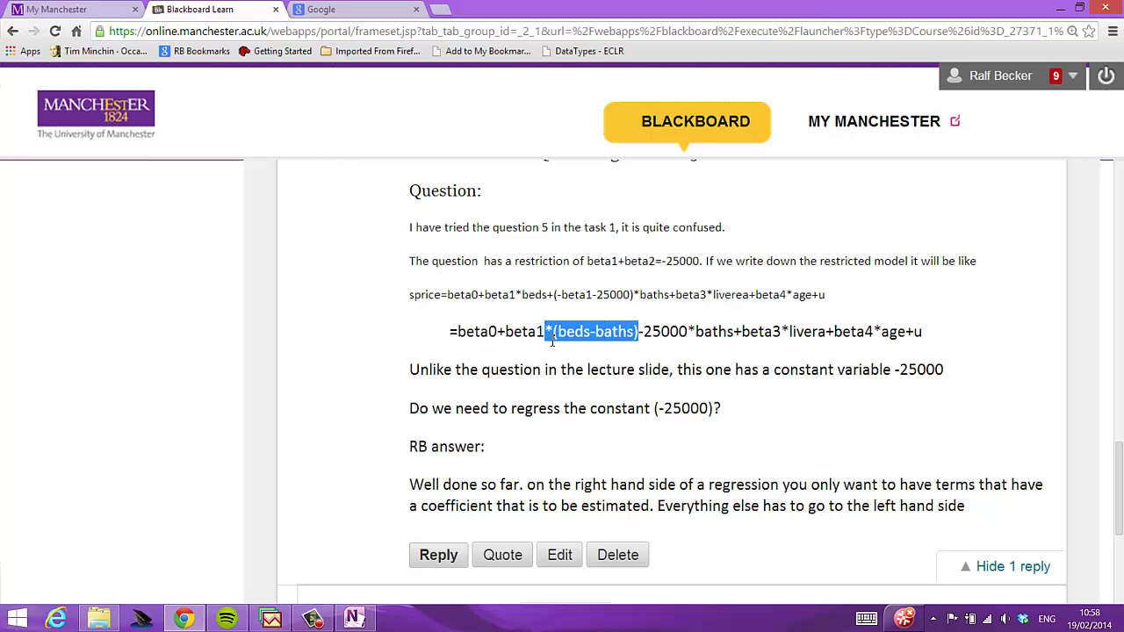
pyautogui.click(655, 349)
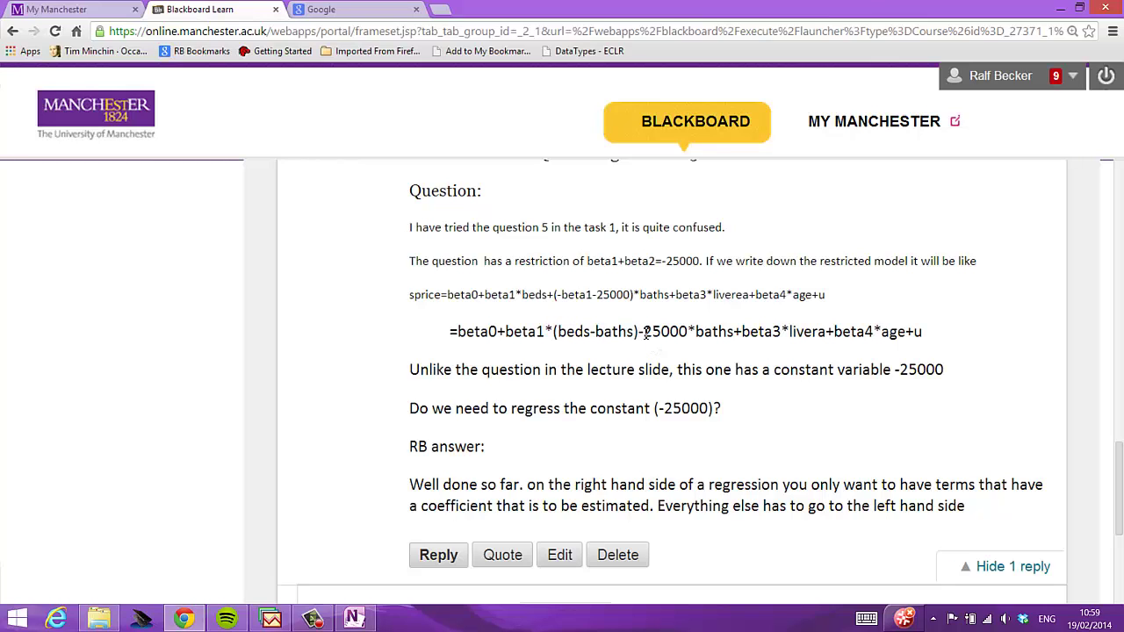
pyautogui.moveTo(640, 337); pyautogui.dragTo(731, 337)
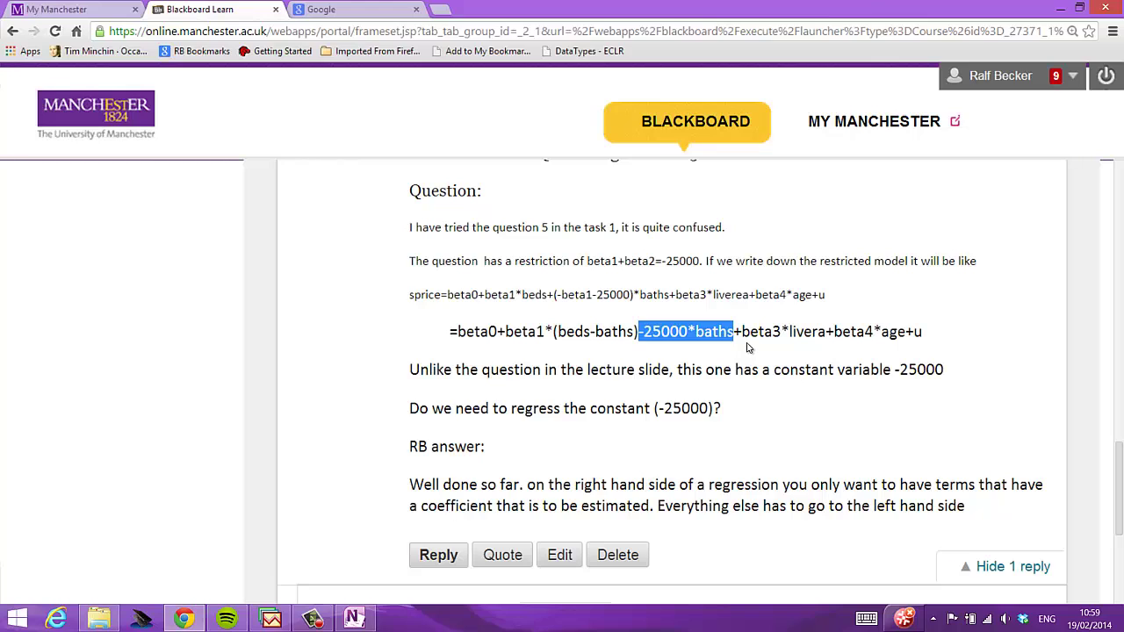
pyautogui.click(748, 345)
pyautogui.moveTo(747, 339); pyautogui.dragTo(899, 346)
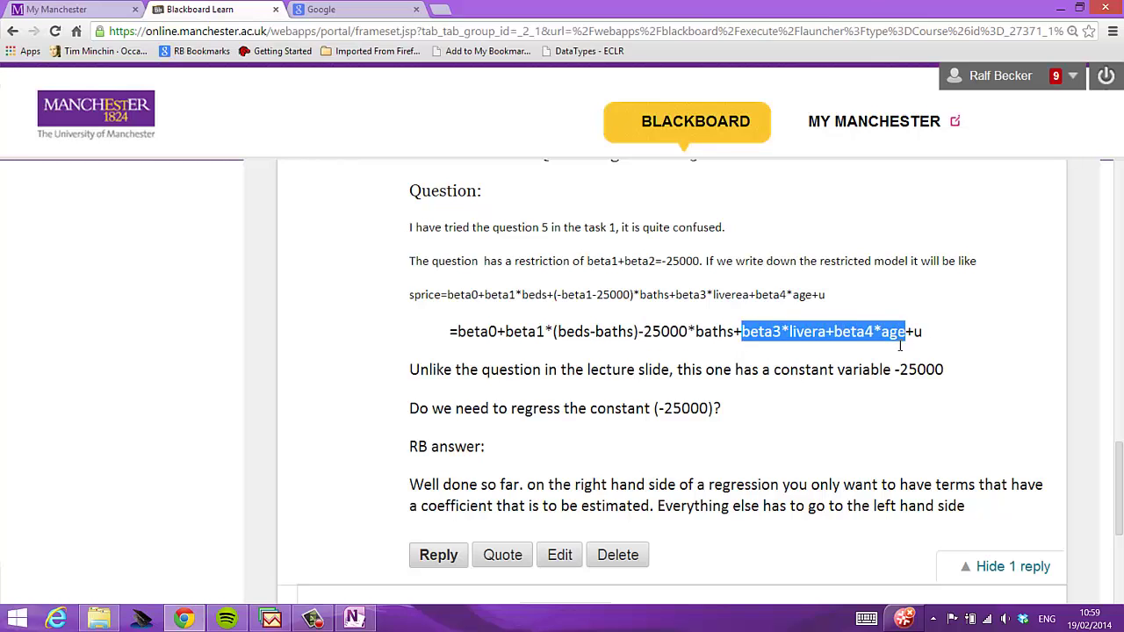
pyautogui.click(649, 345)
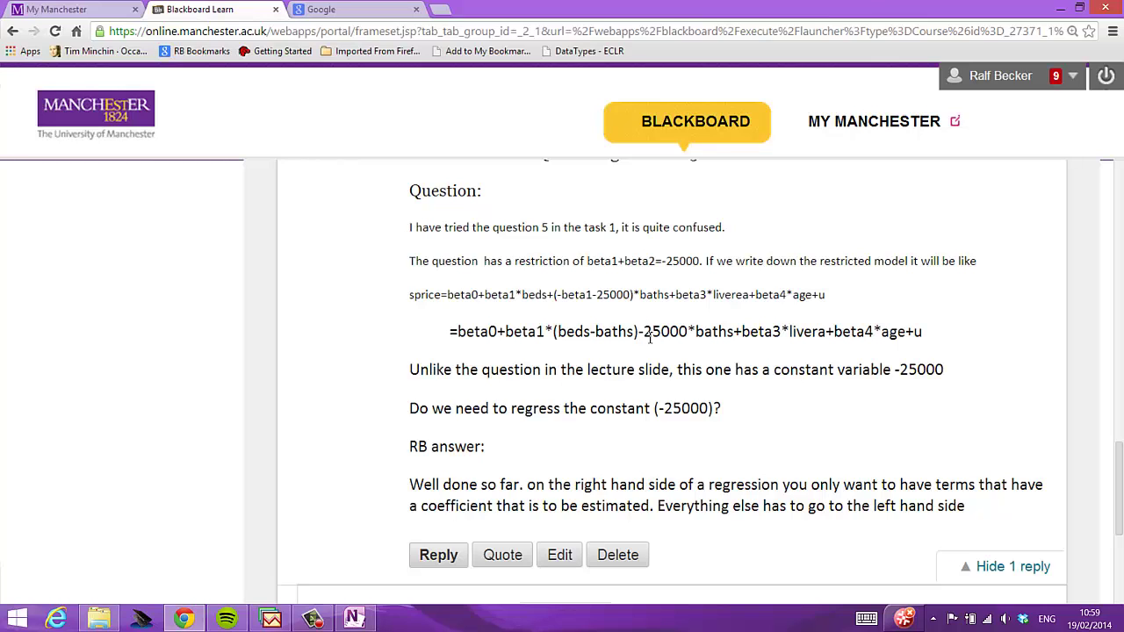
pyautogui.moveTo(650, 339); pyautogui.dragTo(737, 333)
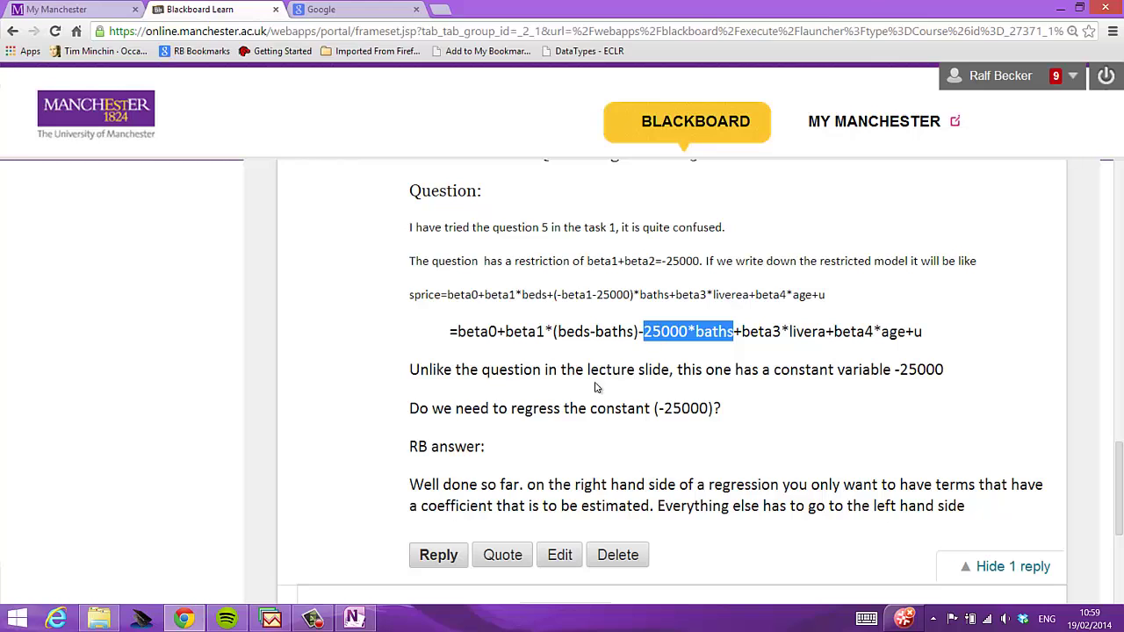
# - Switch back to EViews and name the untitled equation of sprice on beds and c task15_r
pyautogui.click(457, 445)
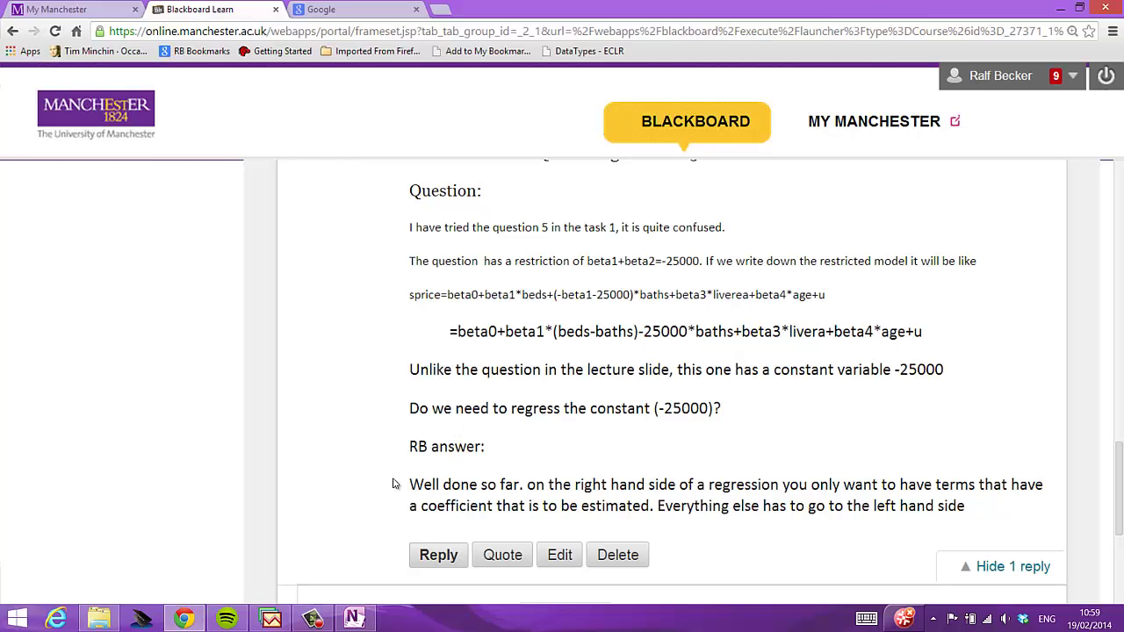
pyautogui.click(271, 620)
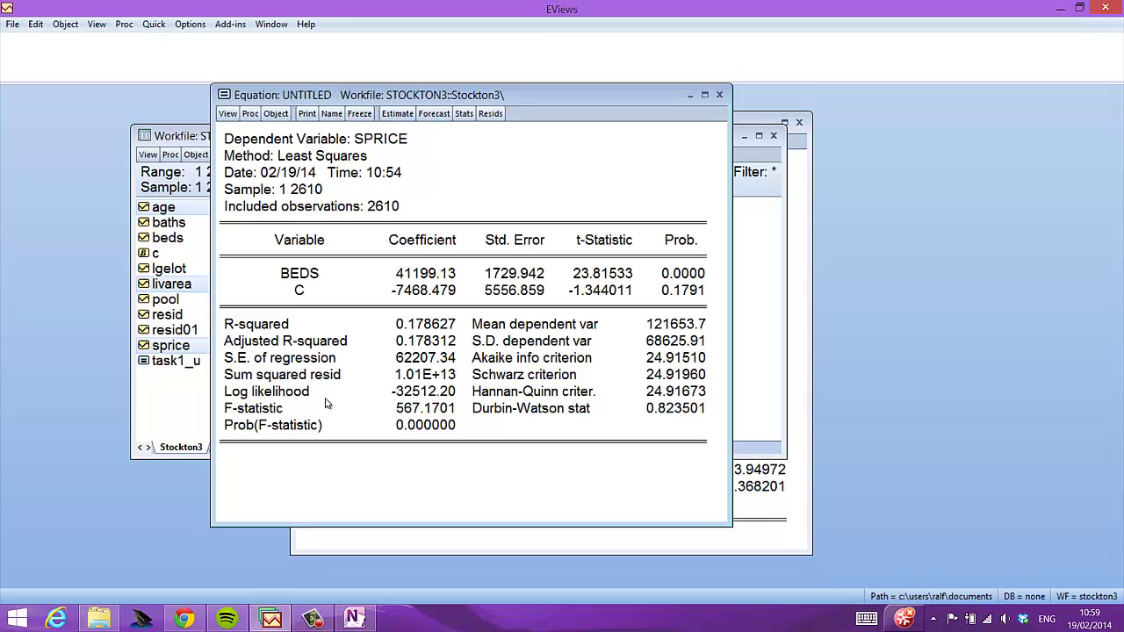
pyautogui.click(167, 383)
pyautogui.click(175, 362)
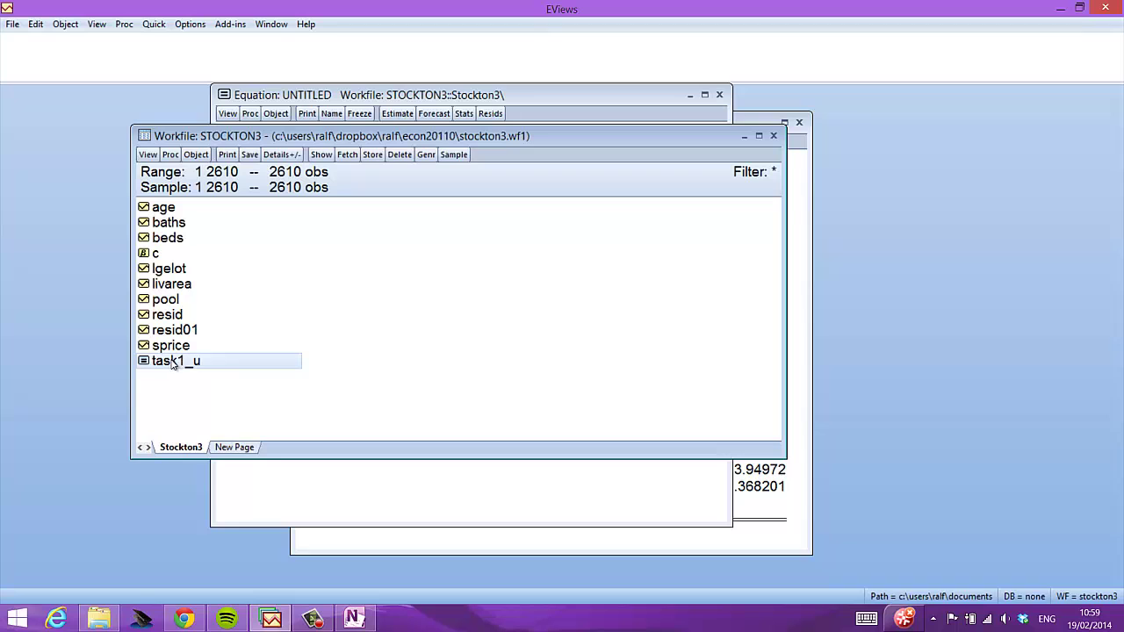
pyautogui.click(360, 500)
pyautogui.click(331, 114)
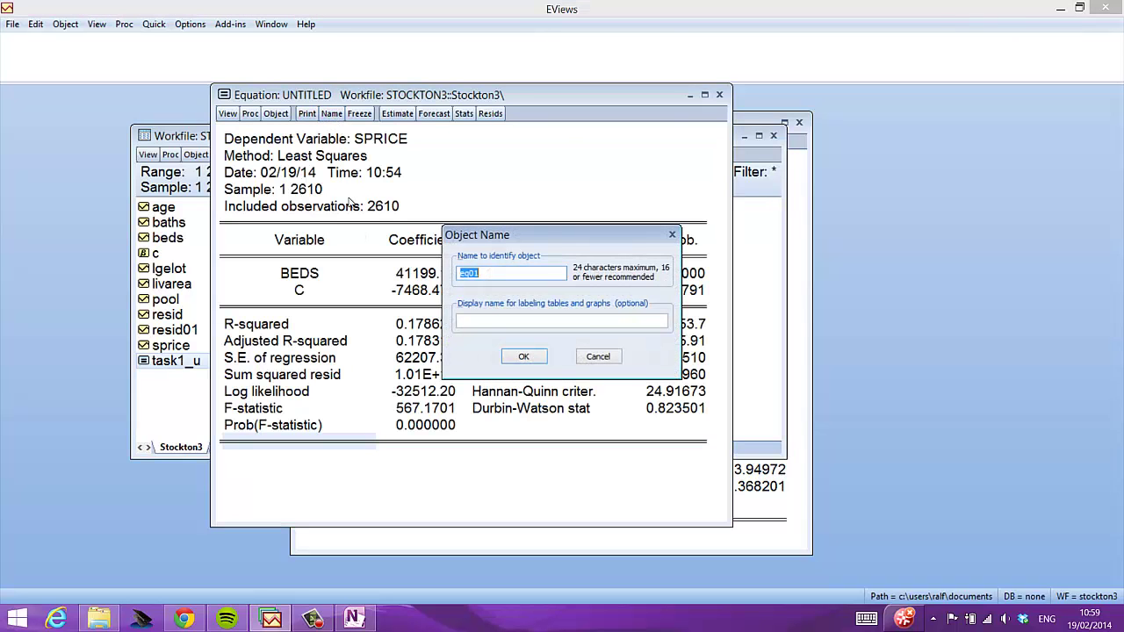
pyautogui.write('task15_r')
pyautogui.click(522, 356)
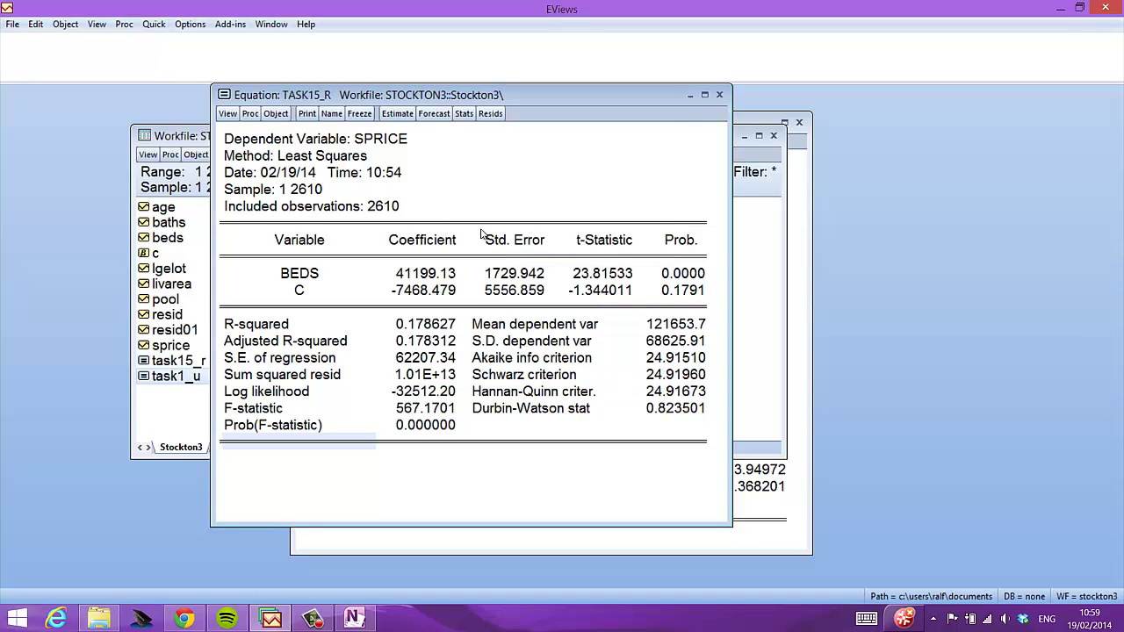
# - Change the dependent variable in the task15_r specification to (sprice+25000*baths), clearing the old regressors and consulting the restricted model in Chrome
pyautogui.click(397, 113)
pyautogui.click(366, 263)
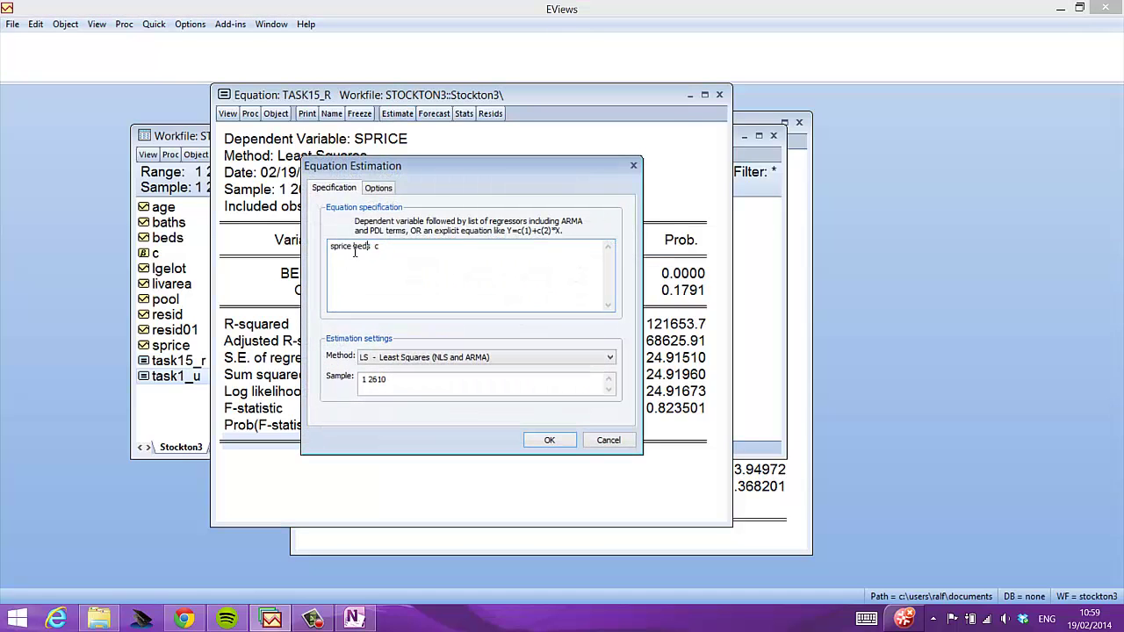
pyautogui.write('+25000*')
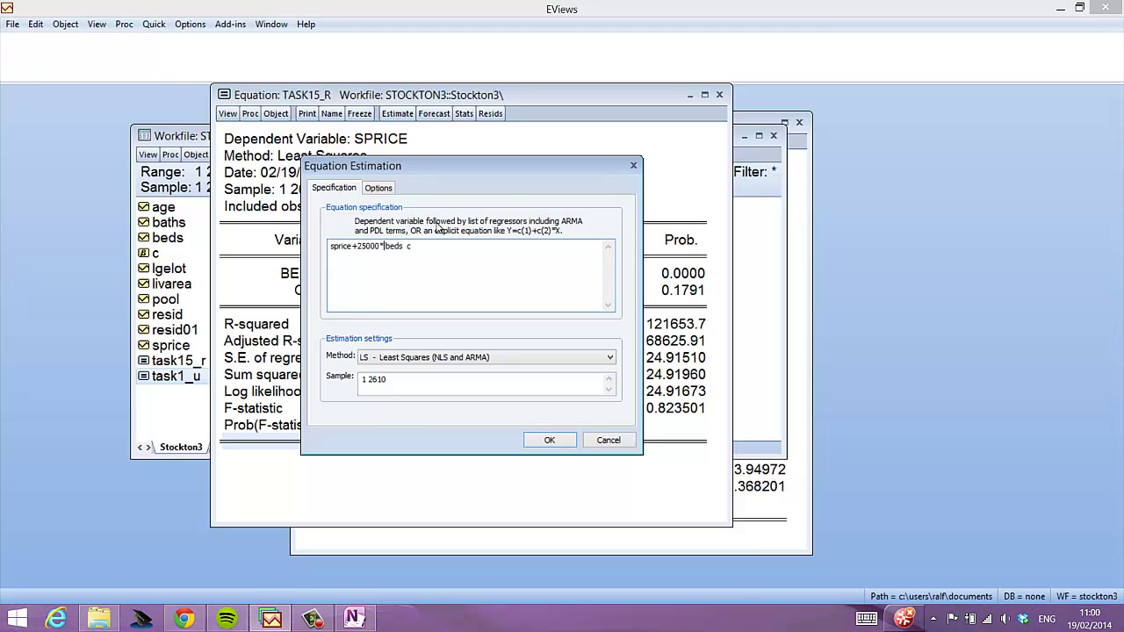
pyautogui.click(312, 617)
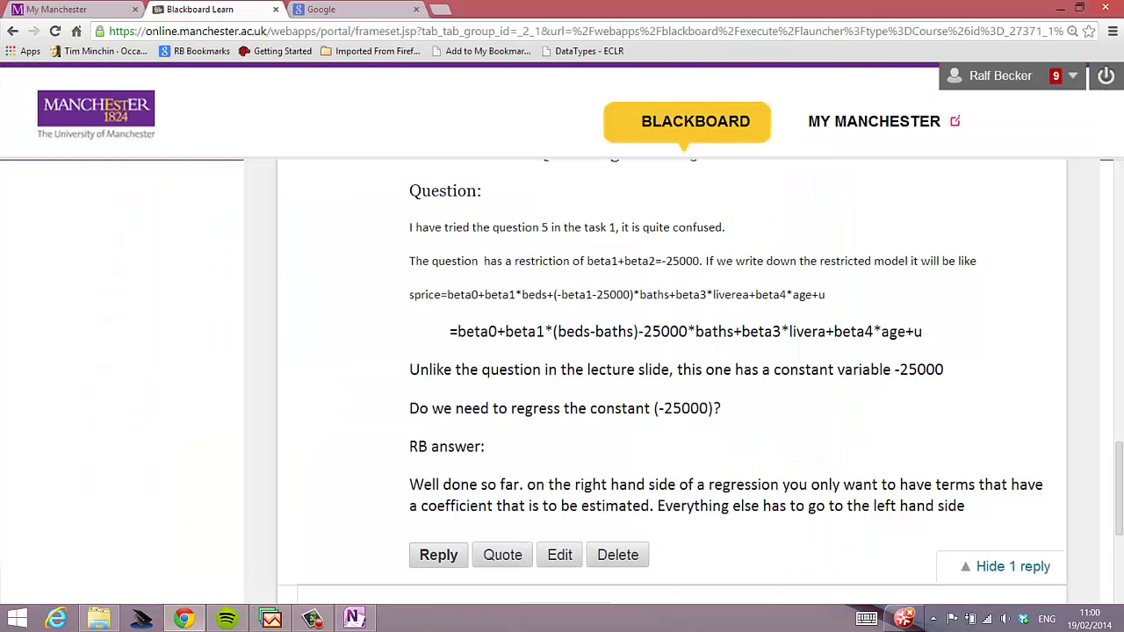
pyautogui.click(270, 619)
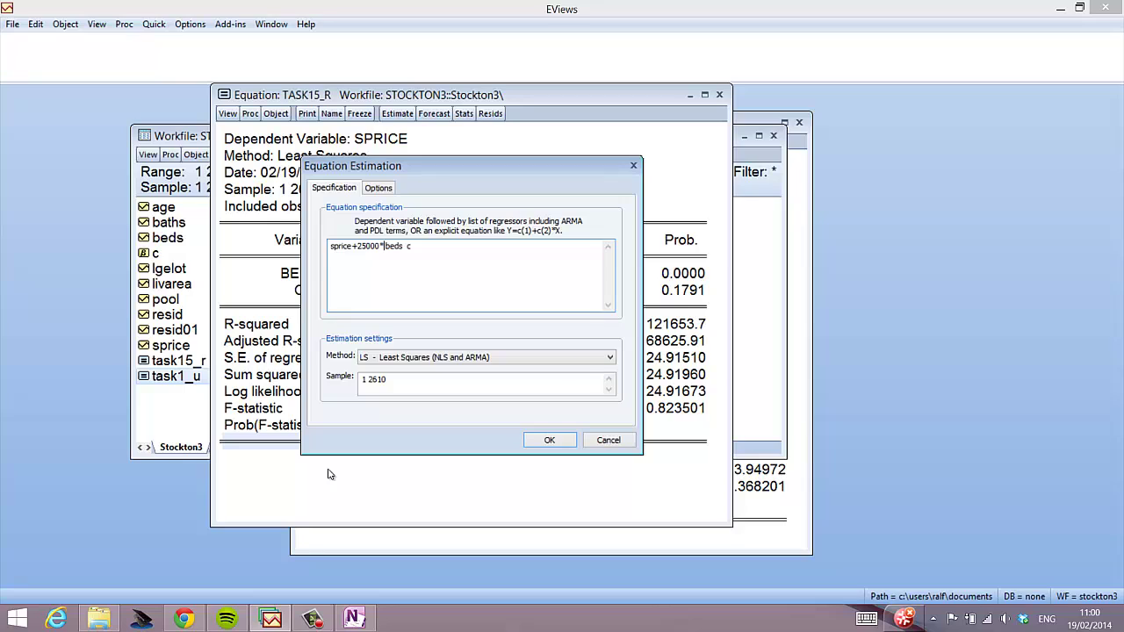
pyautogui.write('baths')
pyautogui.press('Home')
pyautogui.write('(')
pyautogui.press('Delete')
pyautogui.press('Delete')
pyautogui.press('Delete')
pyautogui.press('Delete')
# - Check the restricted model in Chrome, specify c, (beds-baths), livarea and age as task15_r's regressors, and estimate it by least squares
pyautogui.click(183, 619)
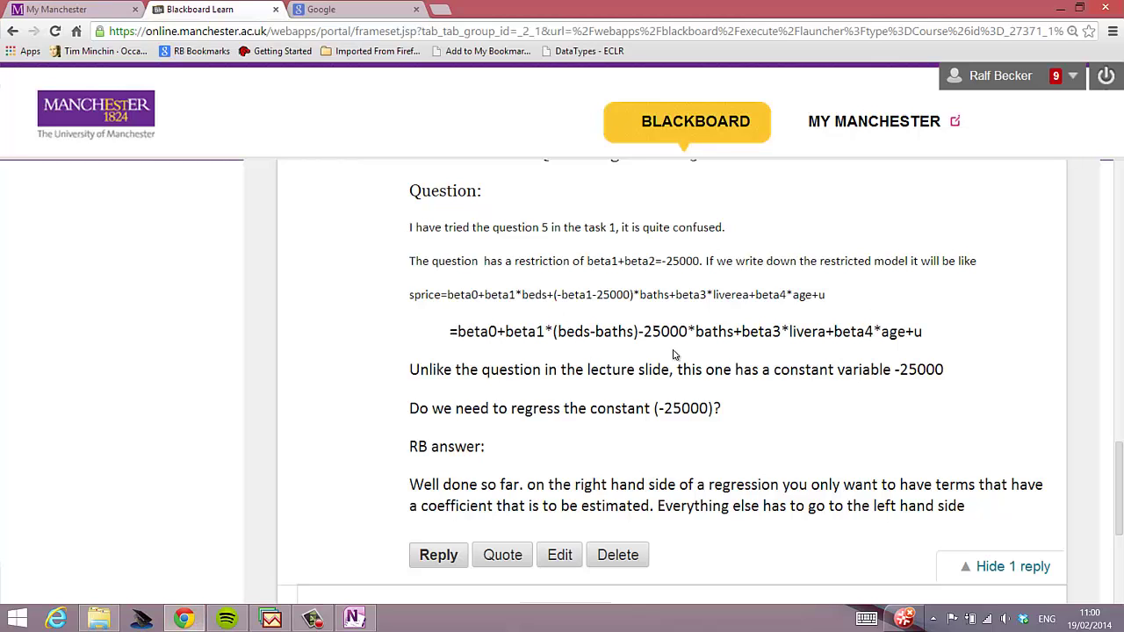
pyautogui.click(273, 620)
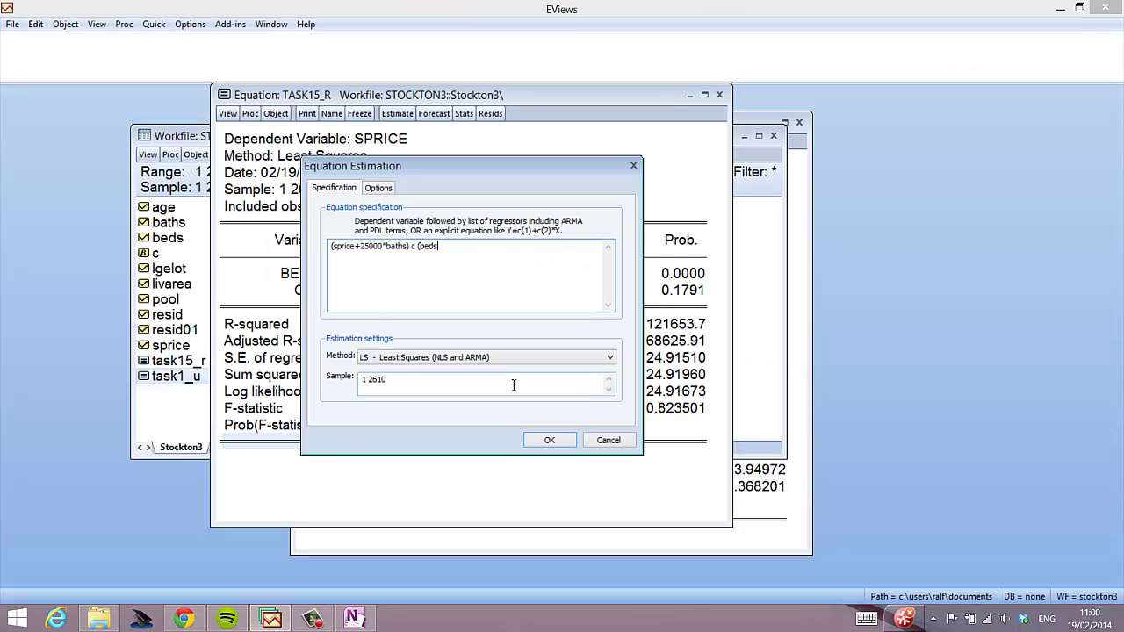
pyautogui.write('-')
pyautogui.write('age')
pyautogui.click(555, 442)
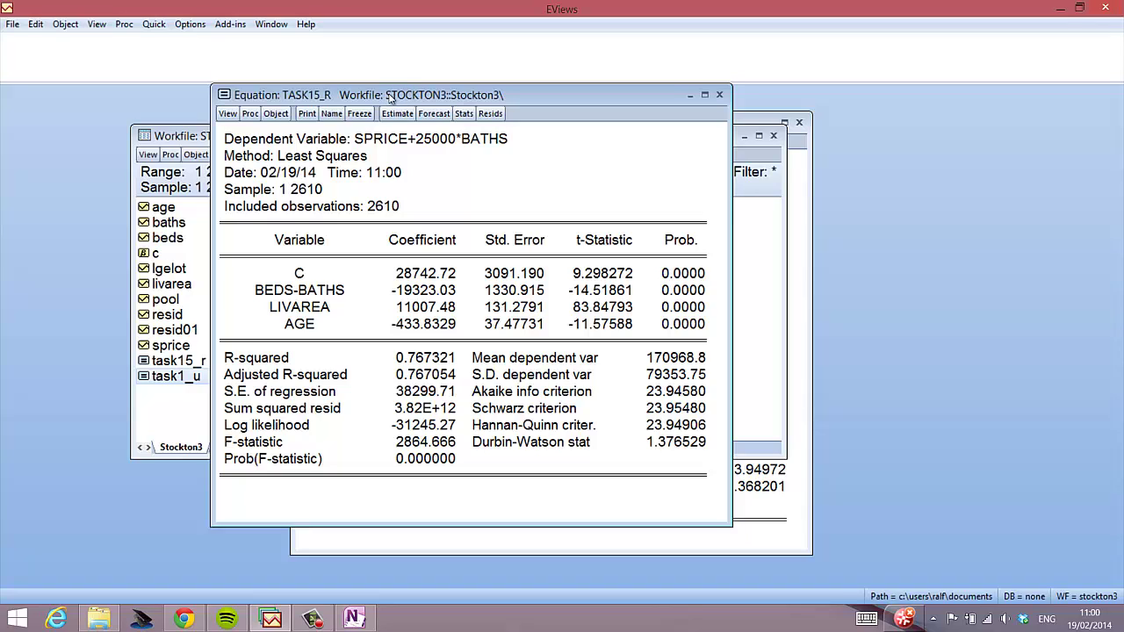
pyautogui.click(313, 619)
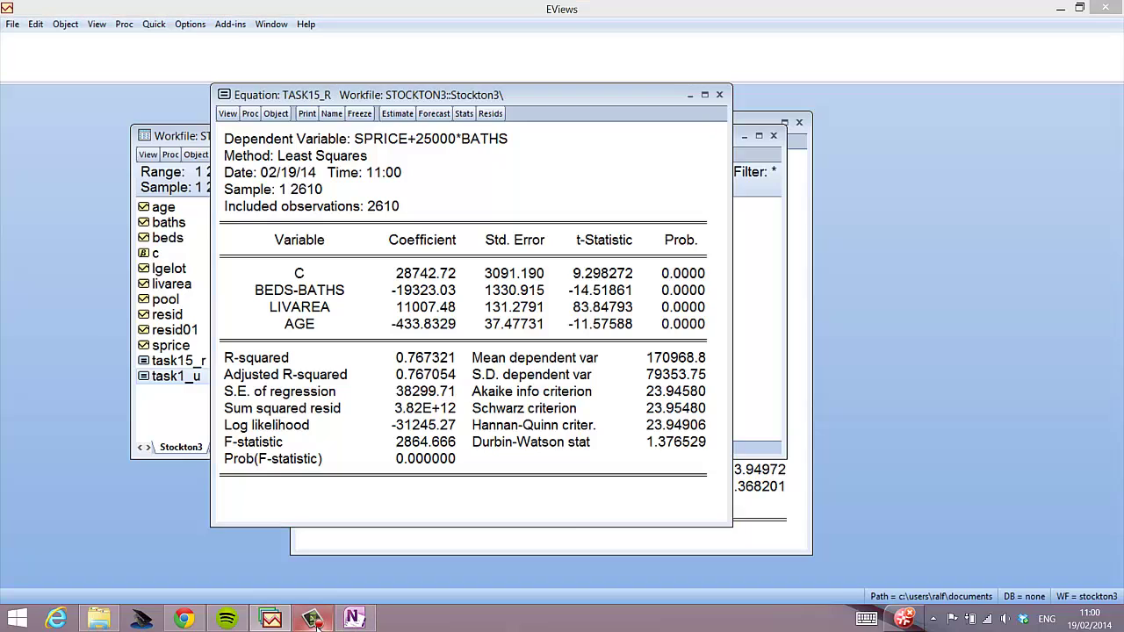
pyautogui.click(1055, 424)
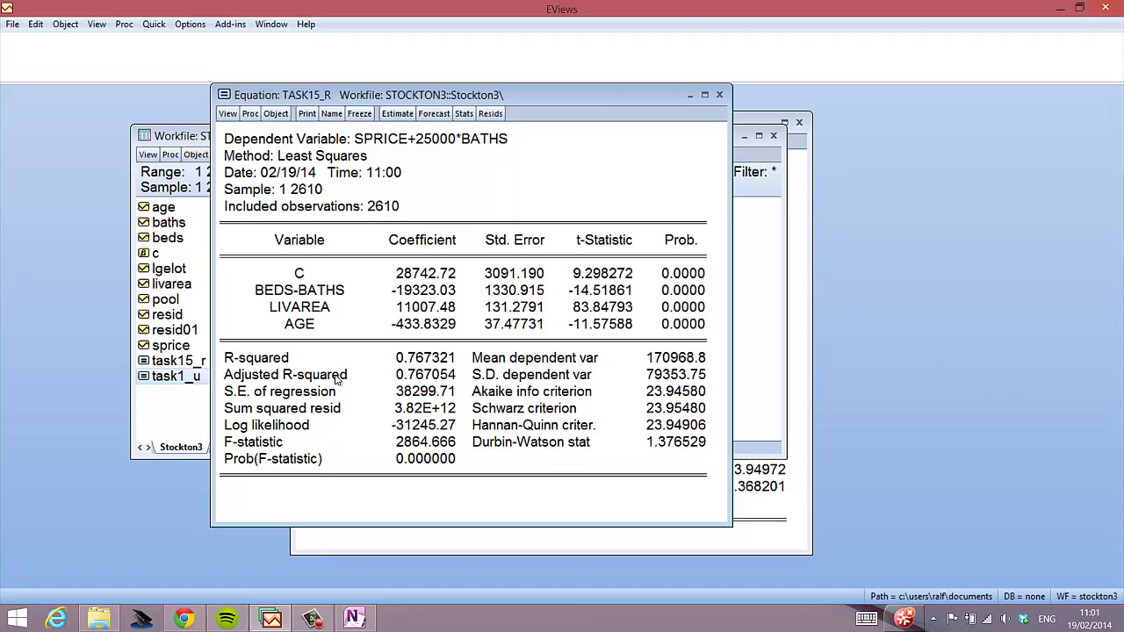
# - Close the task15_r equation window and estimate a new least squares equation of sprice on livarea, age and c over sample 1 2610
pyautogui.doubleClick(224, 94)
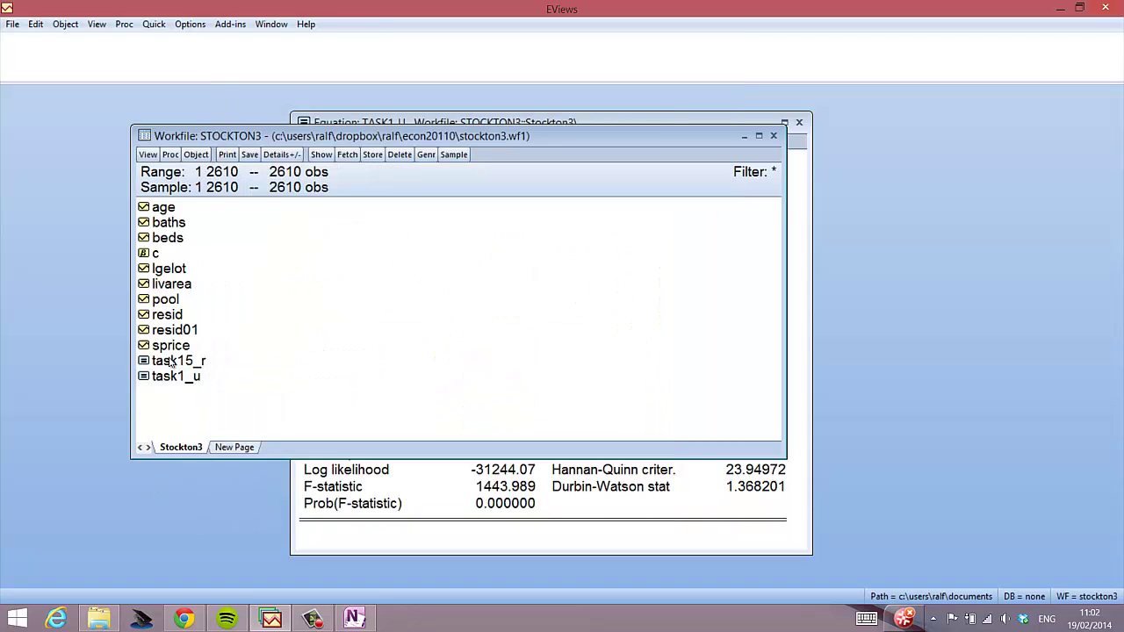
pyautogui.click(191, 345)
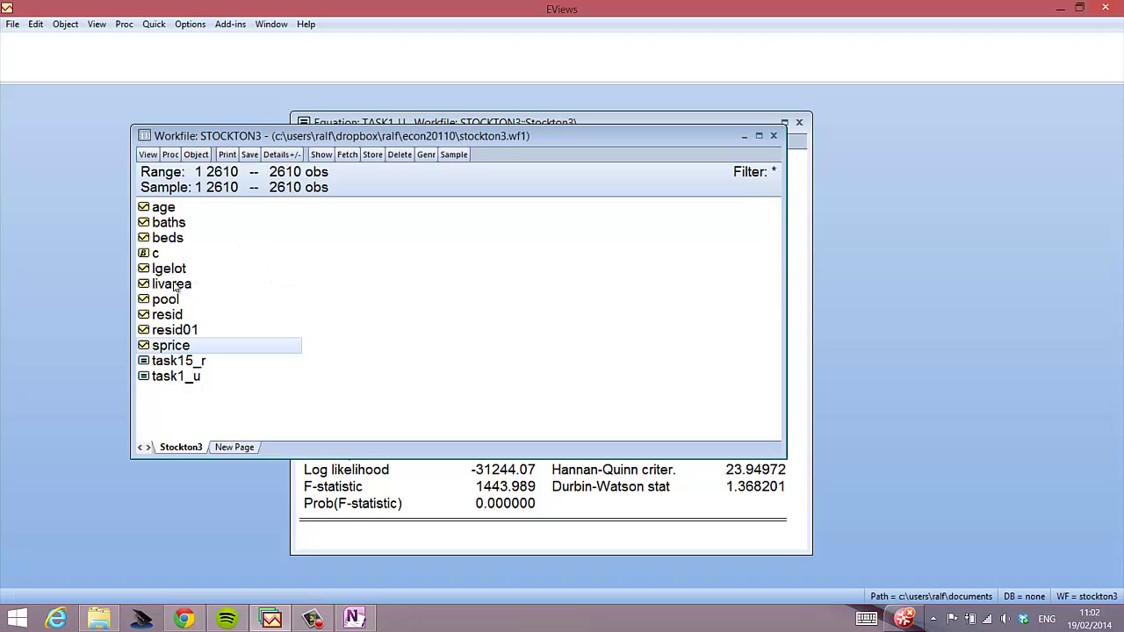
pyautogui.rightClick(179, 211)
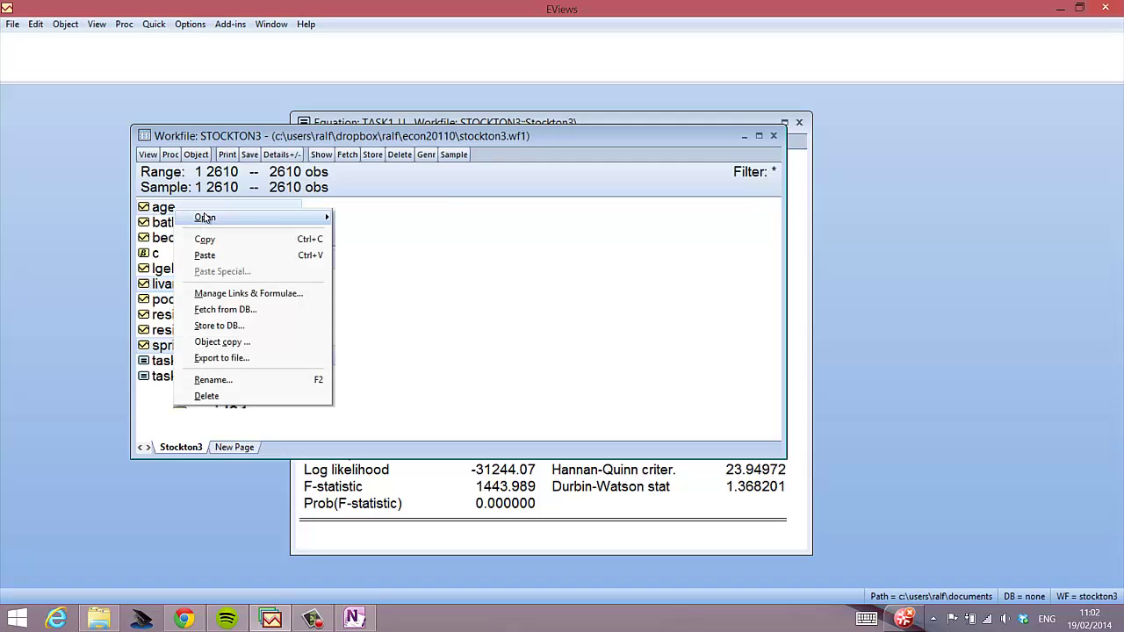
pyautogui.moveTo(253, 218)
pyautogui.click(344, 235)
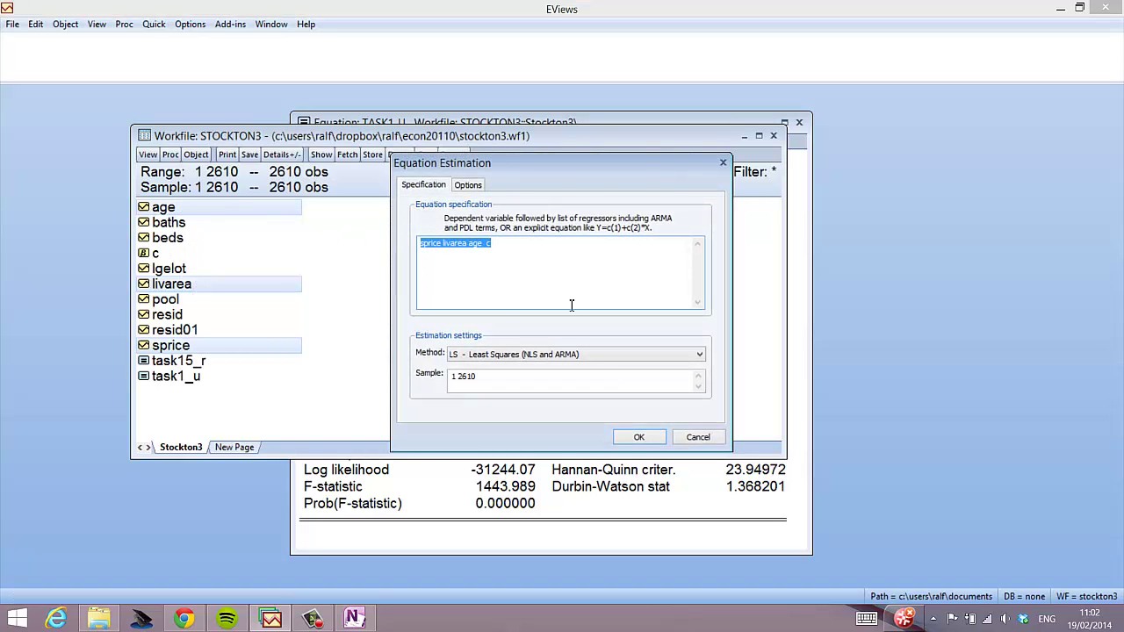
pyautogui.click(644, 444)
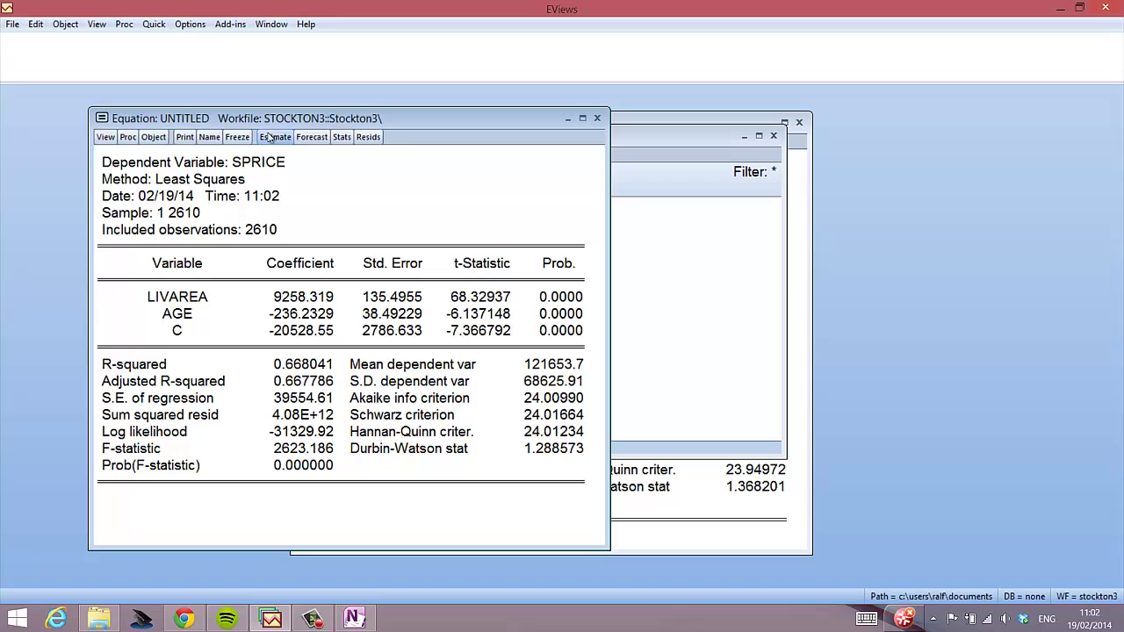
# - Save the ordinary residuals of the sprice equation as the series resid_task16 and close the series window
pyautogui.moveTo(312, 123); pyautogui.dragTo(560, 118)
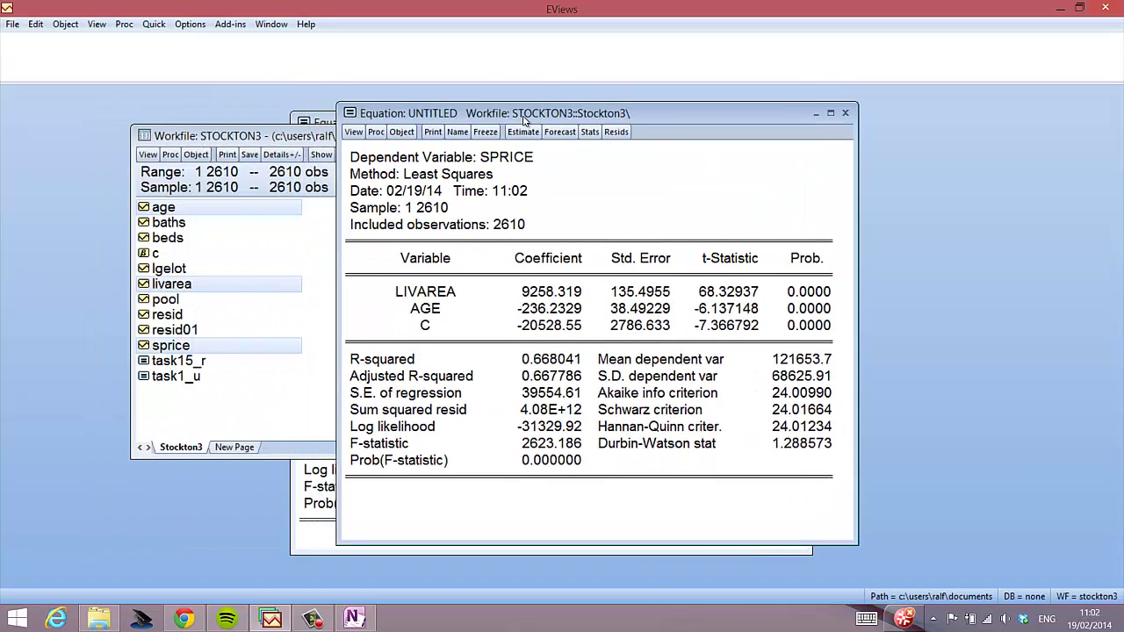
pyautogui.click(376, 132)
pyautogui.click(434, 182)
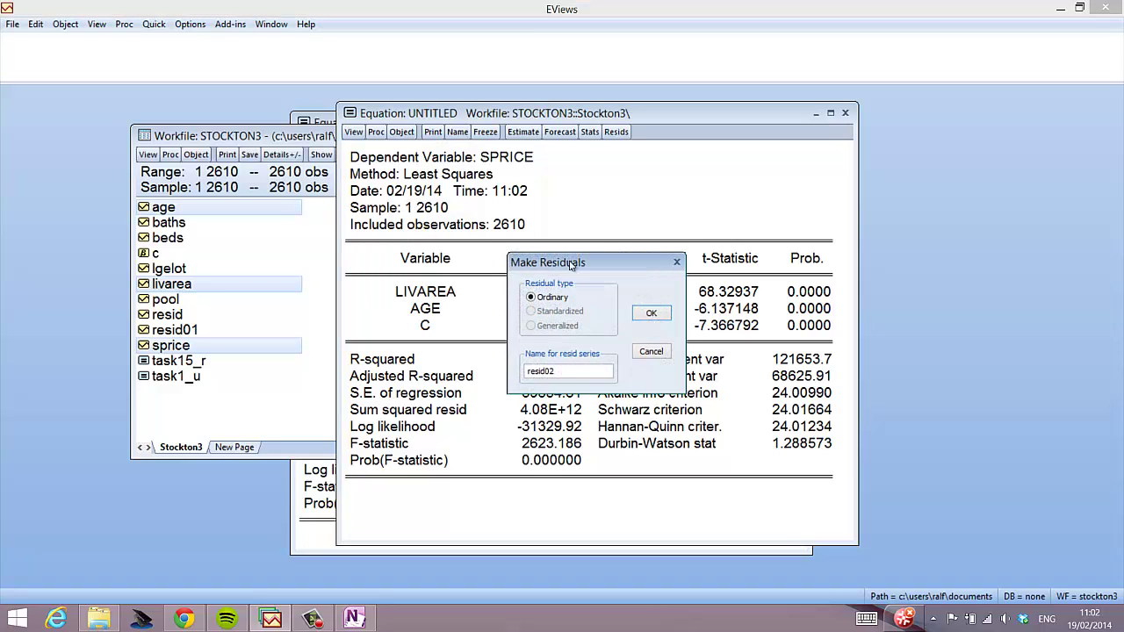
pyautogui.click(585, 372)
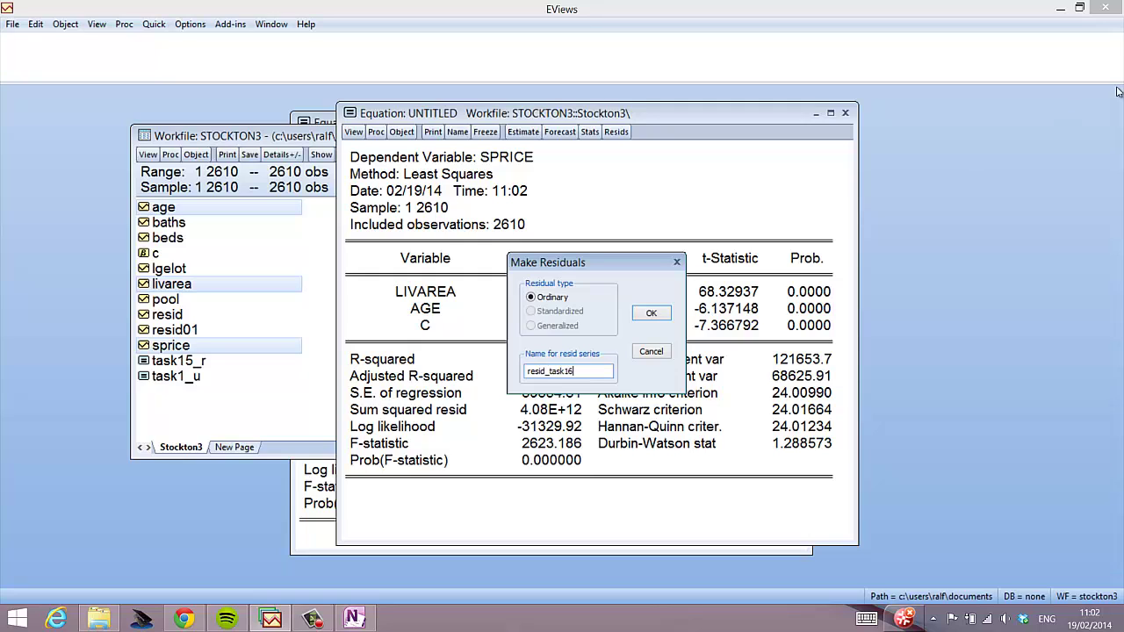
pyautogui.click(663, 314)
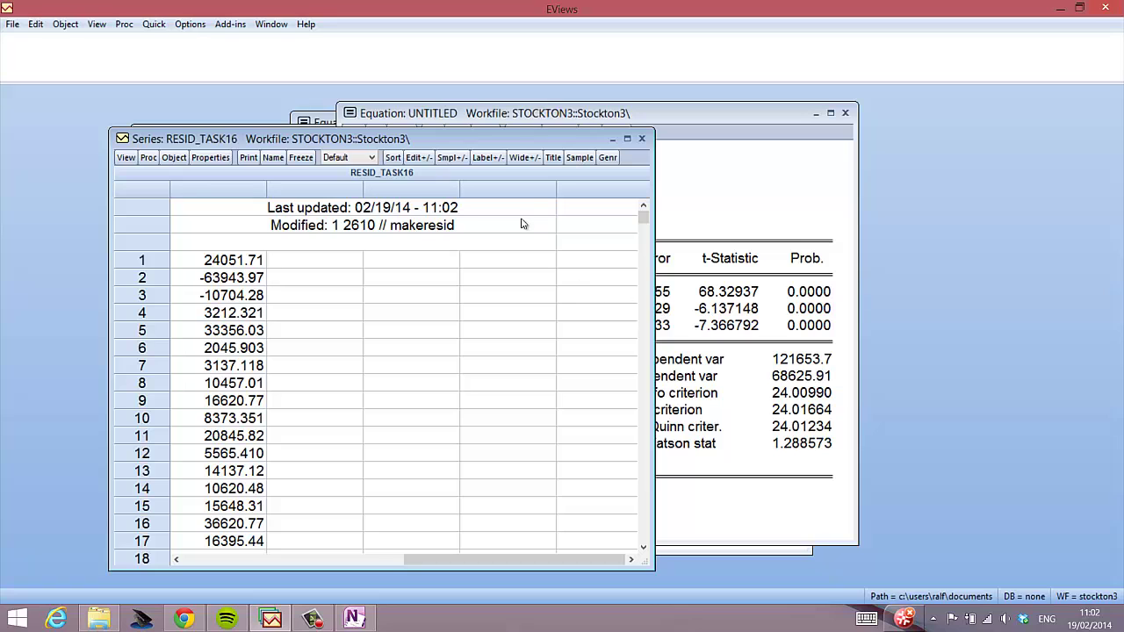
pyautogui.moveTo(467, 139); pyautogui.dragTo(846, 112)
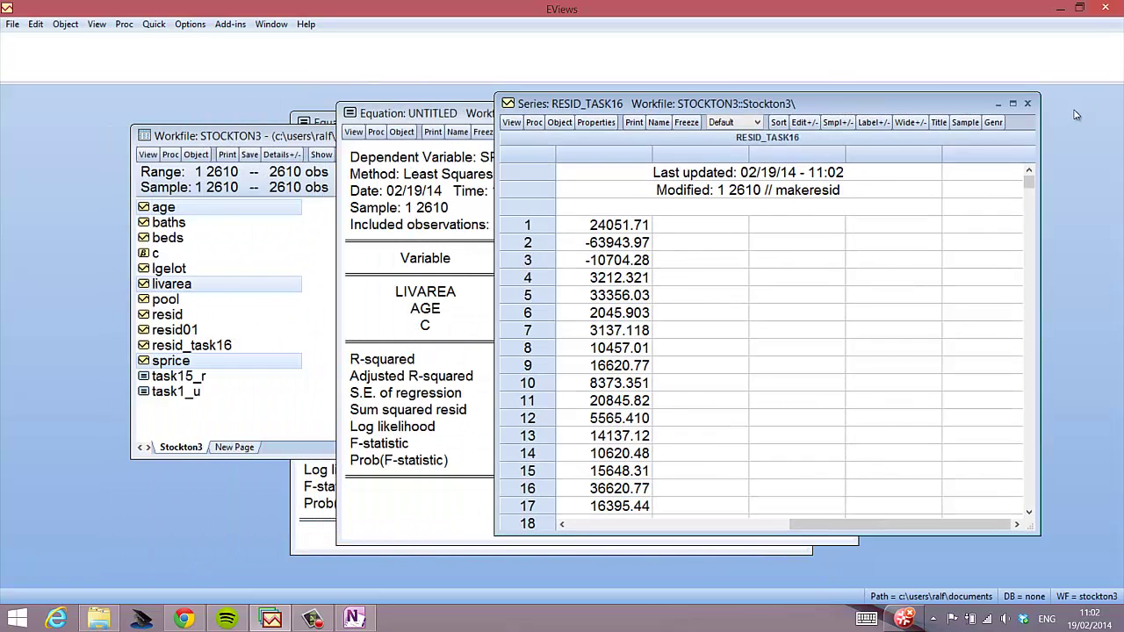
pyautogui.click(1029, 105)
# - Estimate resid_task16 by least squares on livarea, age, beds, baths and c over sample 1 2610, deleting the untitled sprice equation
pyautogui.click(233, 426)
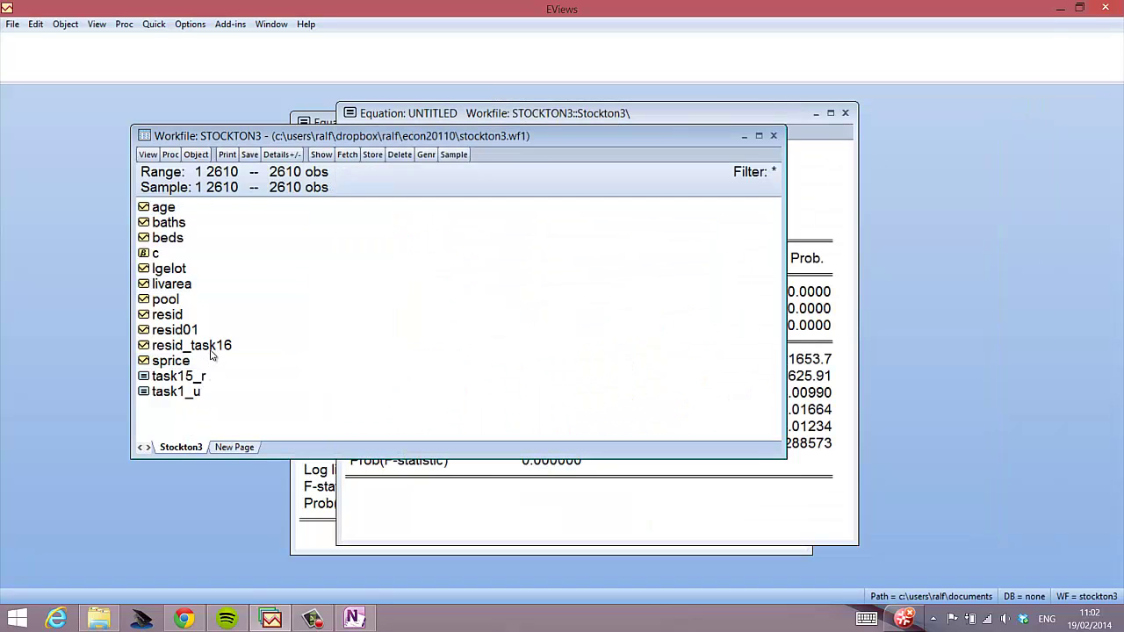
pyautogui.click(211, 351)
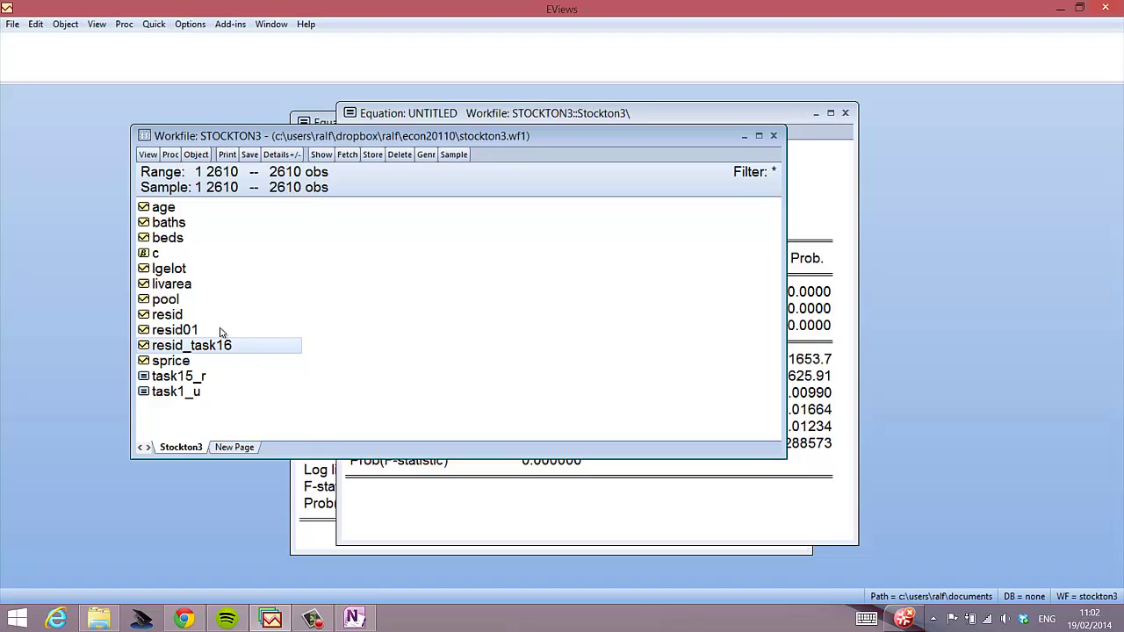
pyautogui.keyDown('ctrl'); pyautogui.click(172, 285); pyautogui.keyUp('ctrl')
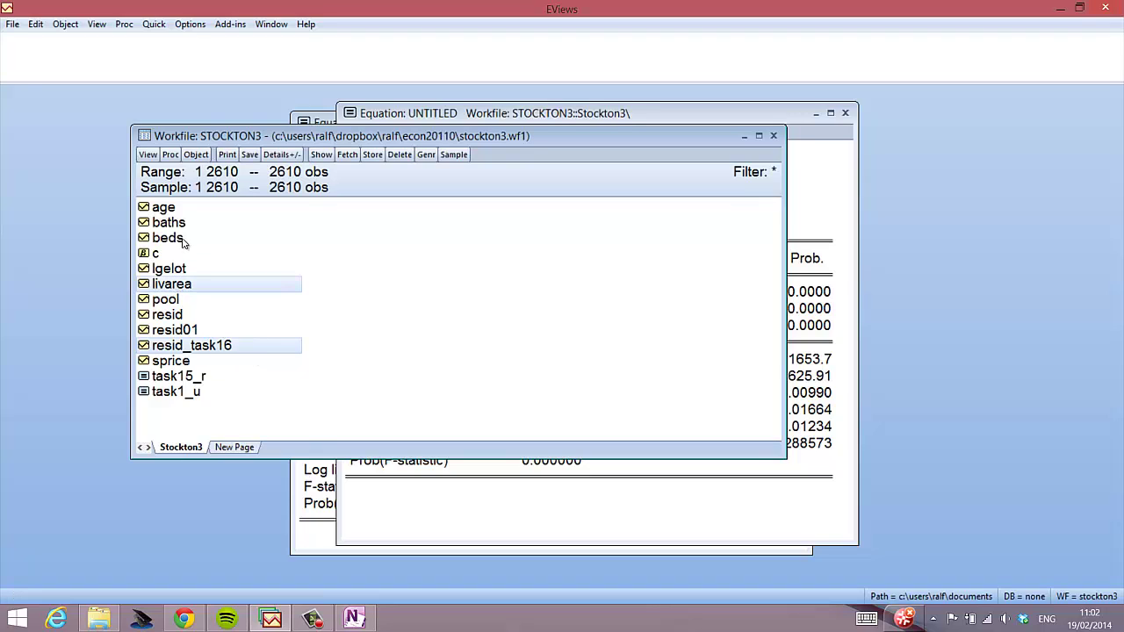
pyautogui.keyDown('ctrl'); pyautogui.click(171, 211); pyautogui.keyUp('ctrl')
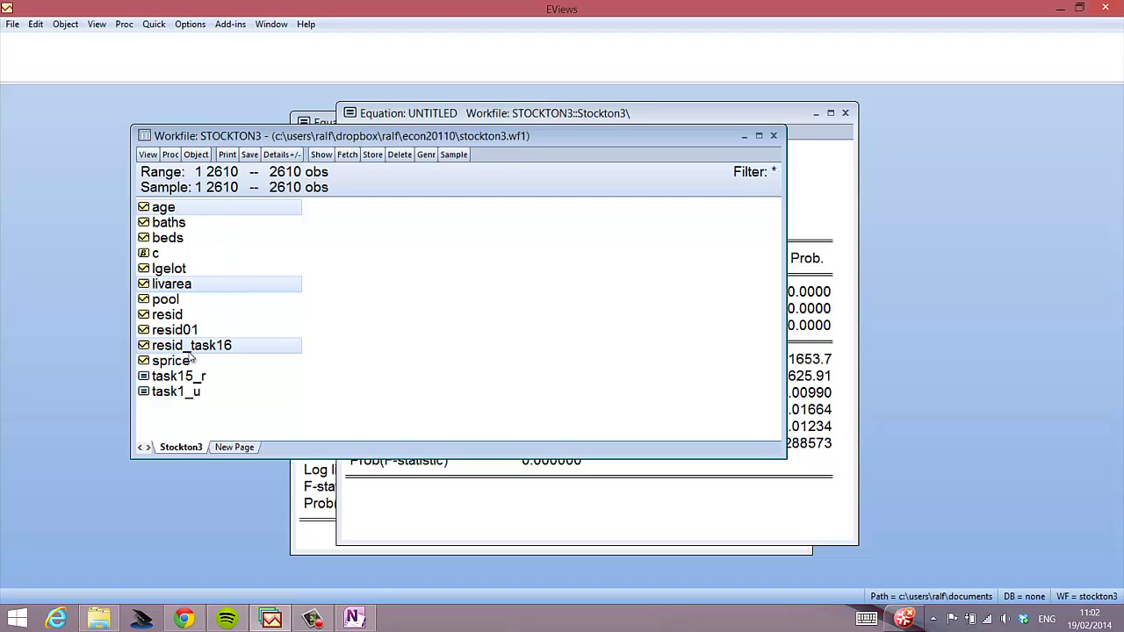
pyautogui.click(184, 241)
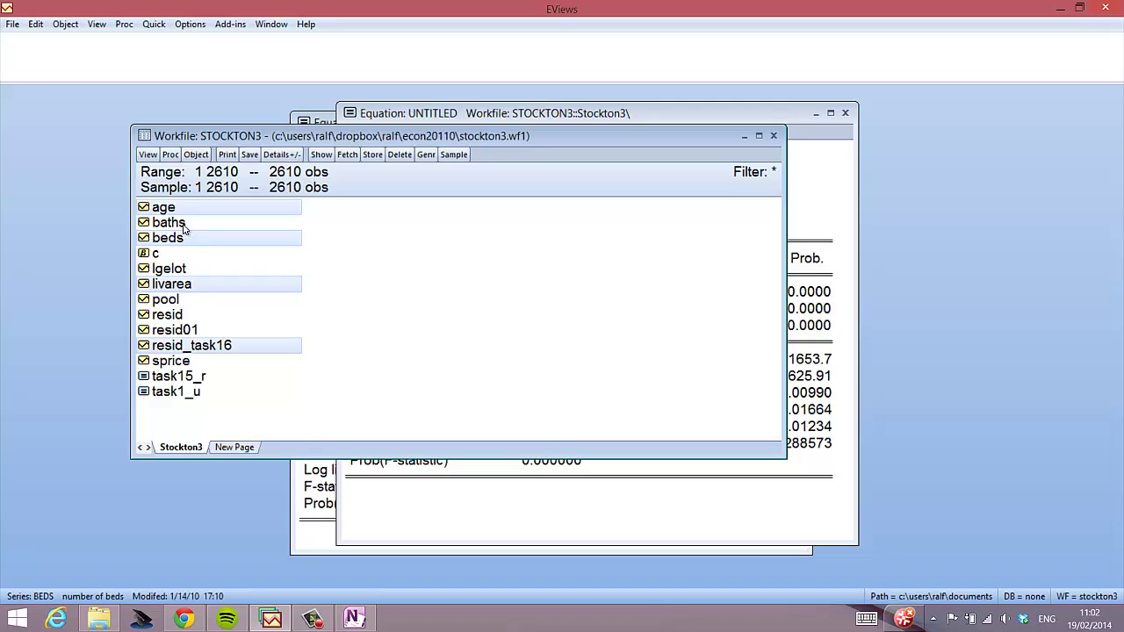
pyautogui.rightClick(185, 235)
pyautogui.moveTo(227, 241)
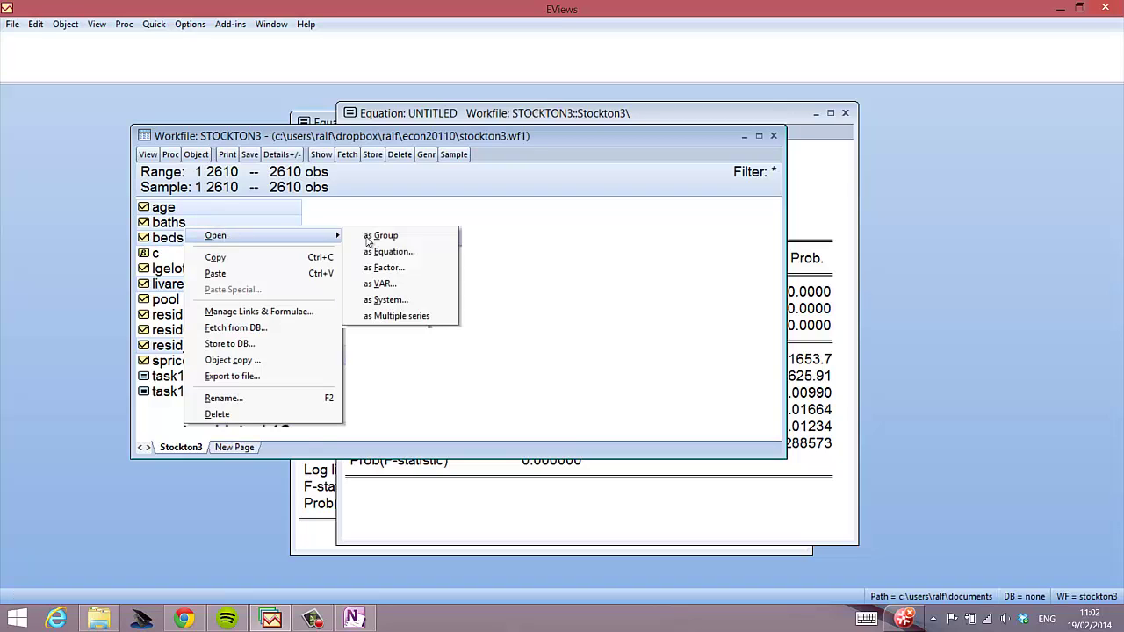
pyautogui.click(402, 252)
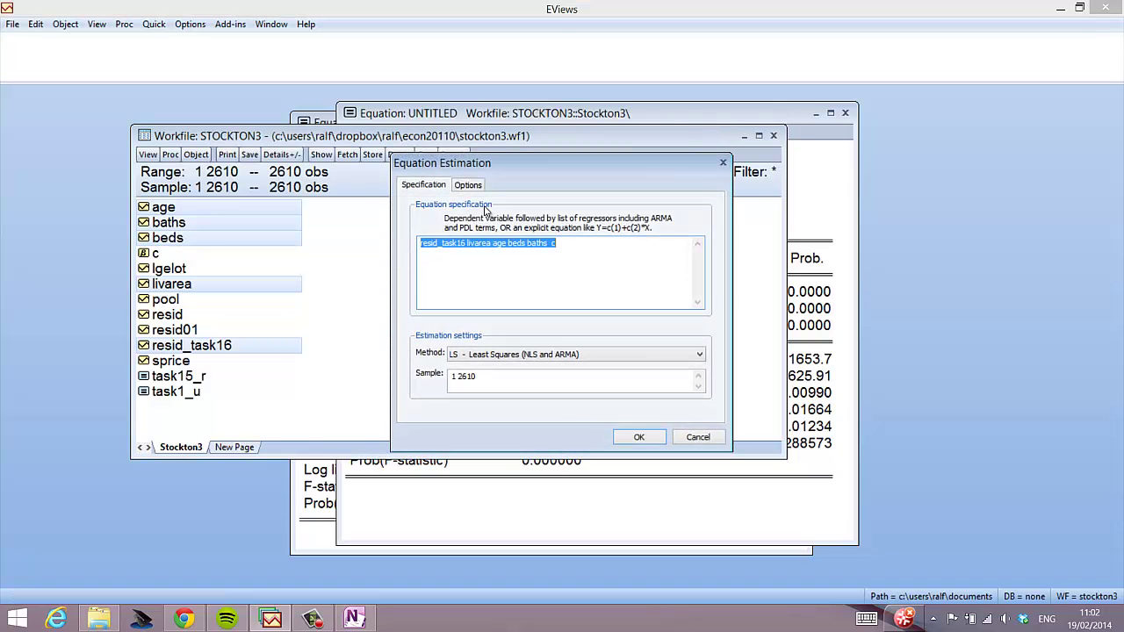
pyautogui.moveTo(507, 166); pyautogui.dragTo(424, 169)
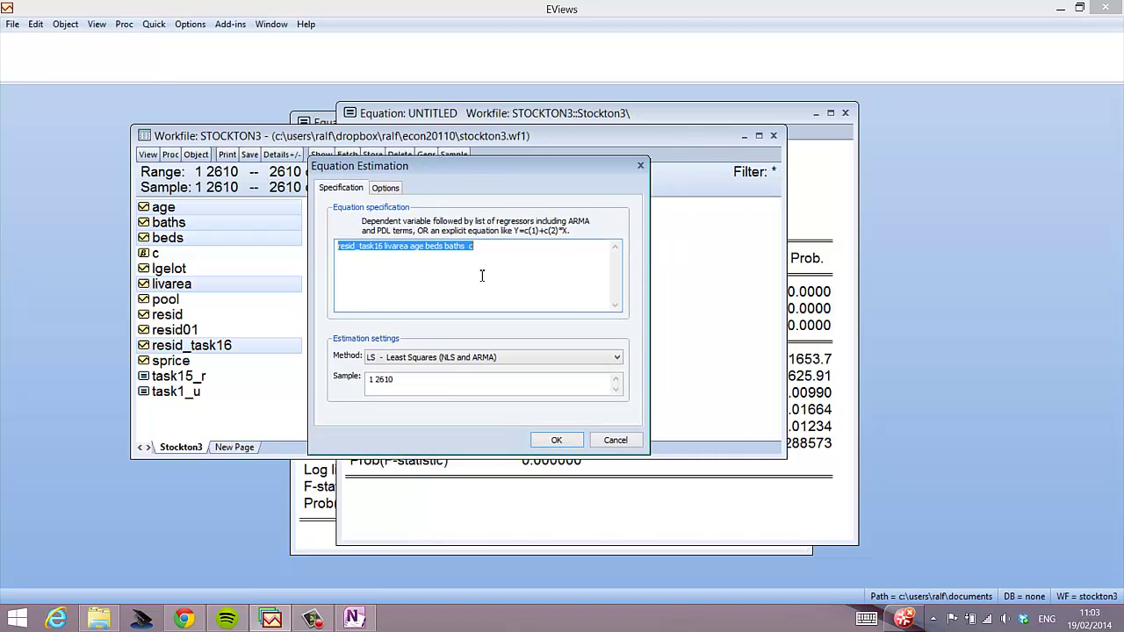
pyautogui.click(557, 441)
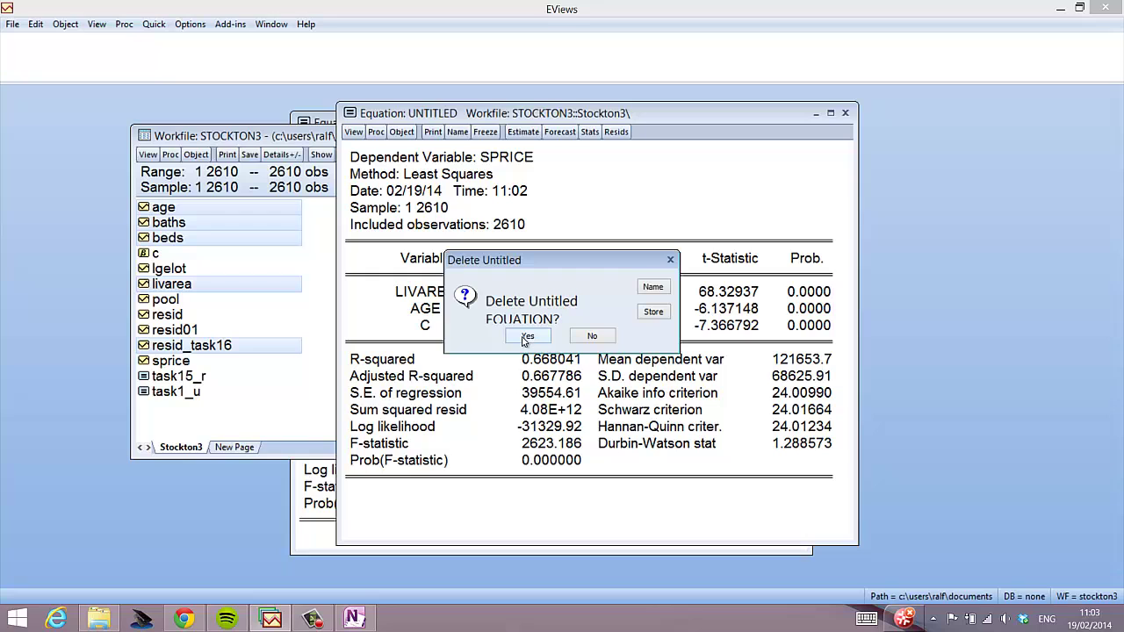
pyautogui.click(527, 337)
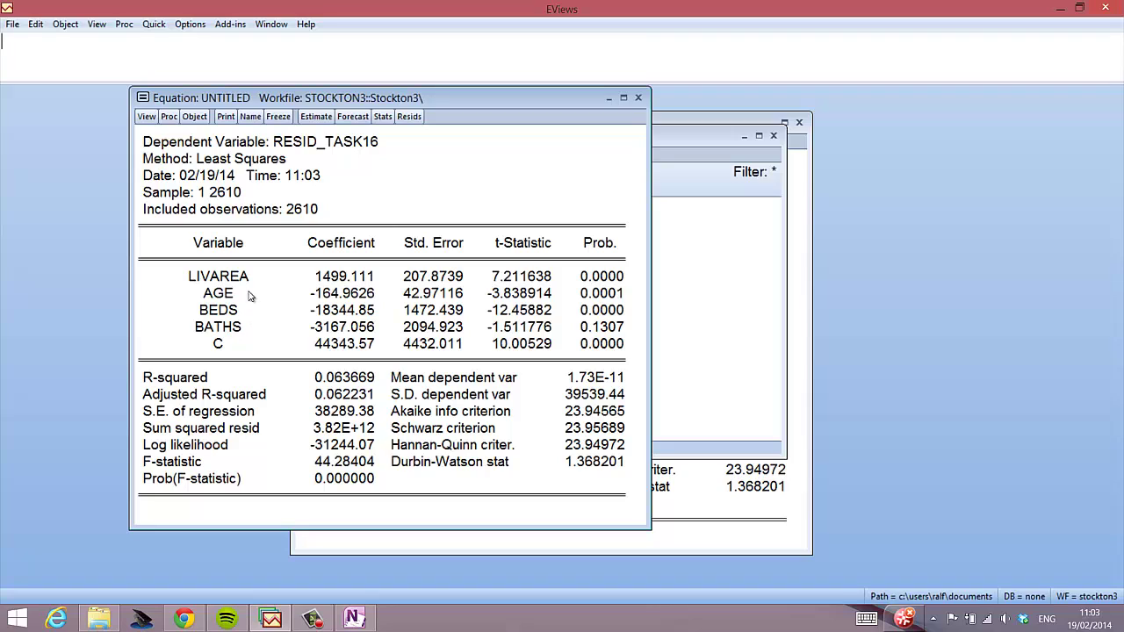
pyautogui.moveTo(1122, 2)
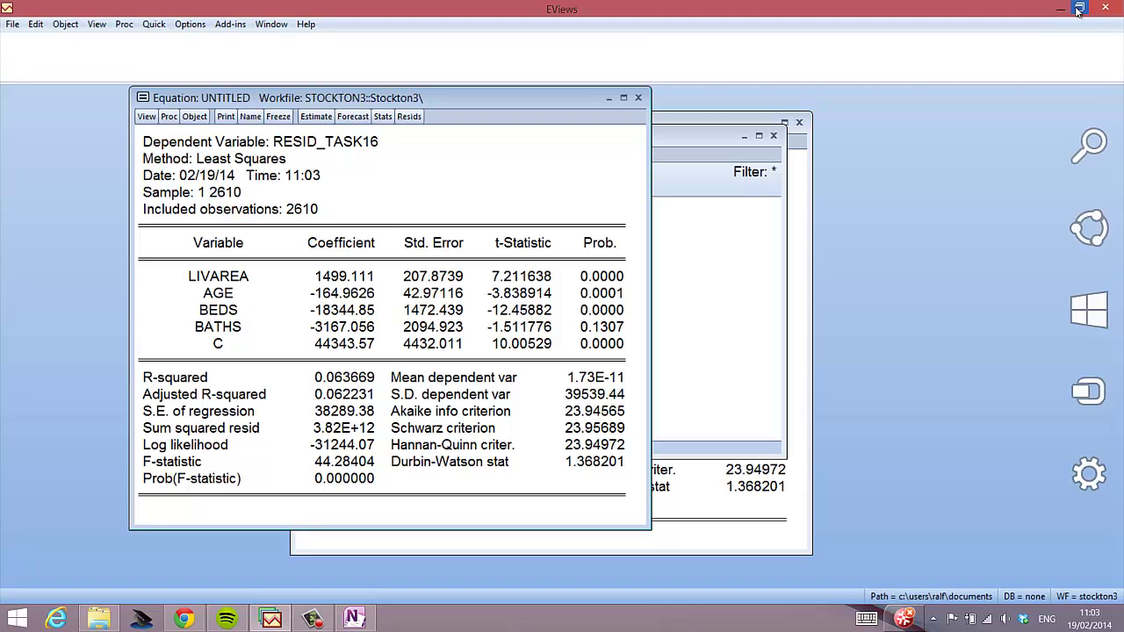
# - Restore the maximized resid_task16 equation window to its smaller size and close it, deleting the untitled equation
pyautogui.click(313, 619)
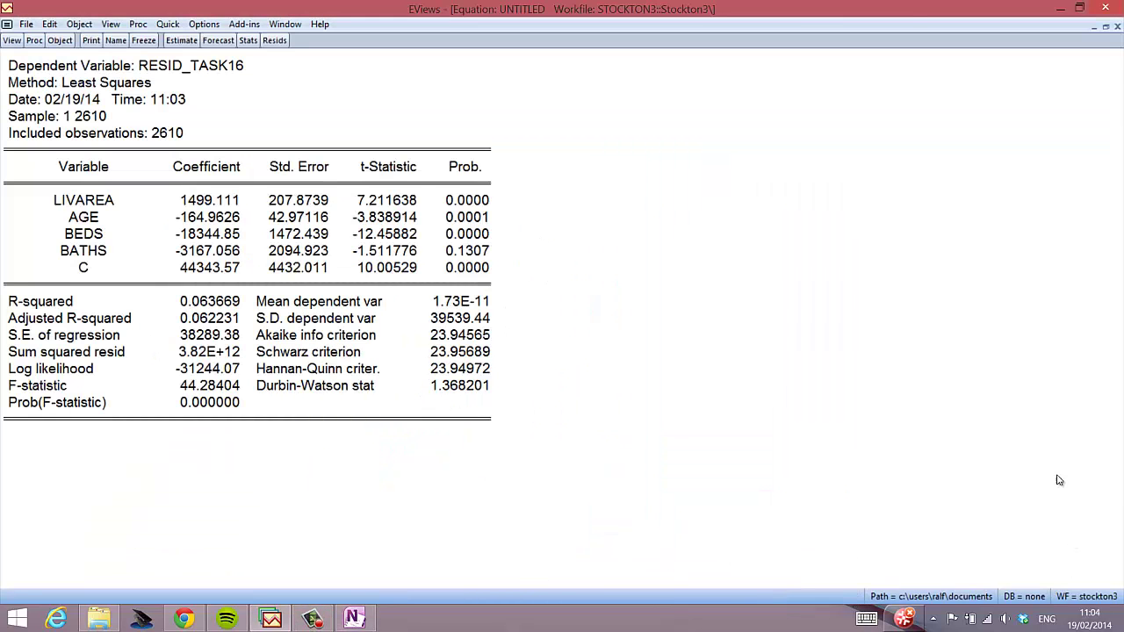
pyautogui.click(1105, 27)
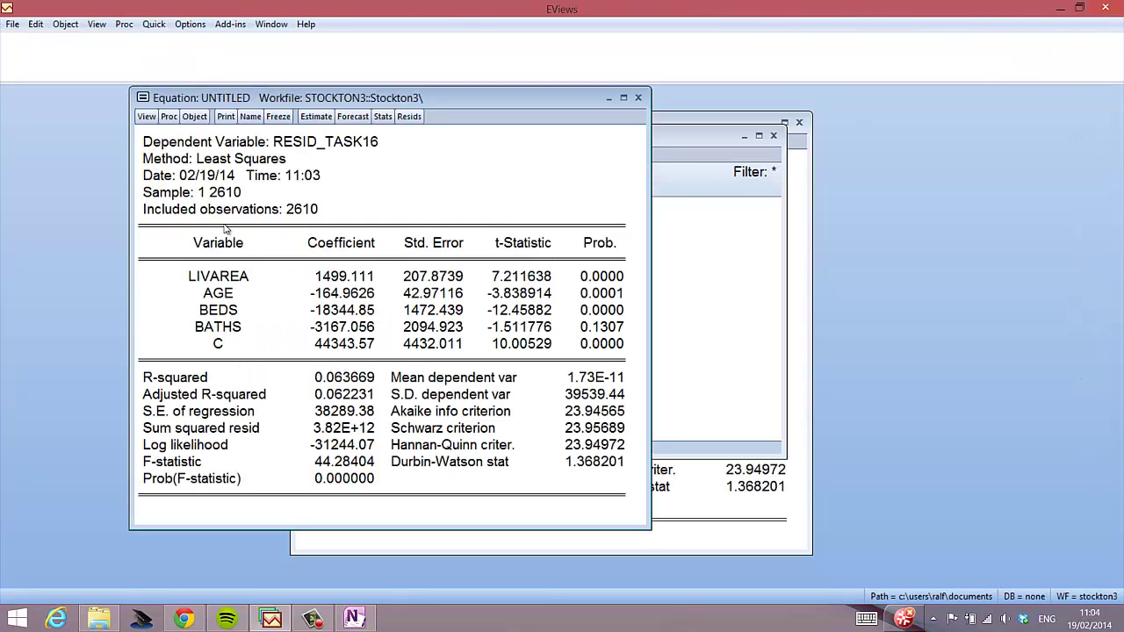
pyautogui.moveTo(304, 98); pyautogui.dragTo(669, 111)
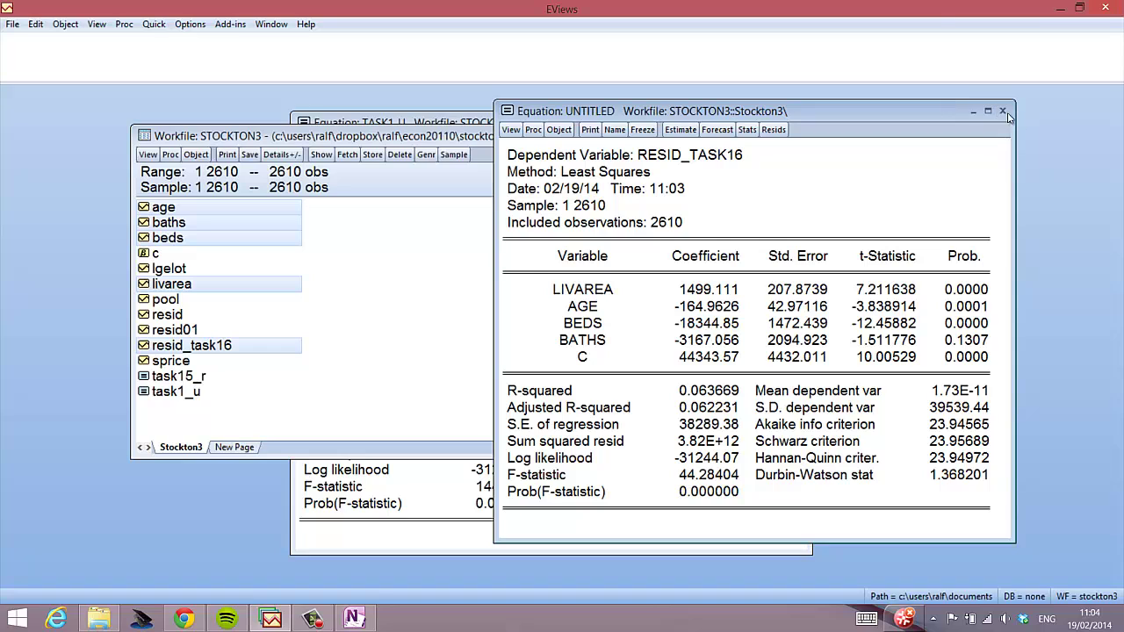
pyautogui.click(1002, 111)
pyautogui.click(536, 337)
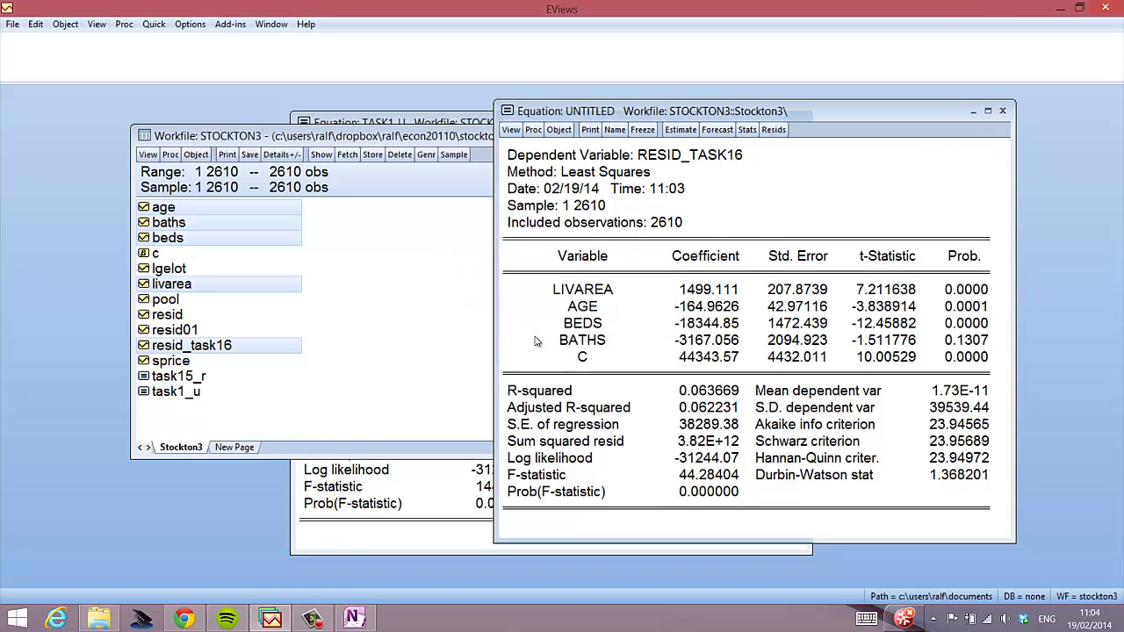
# - Estimate a new least squares equation of sprice on beds, livarea and c over sample 1 2610
pyautogui.click(180, 362)
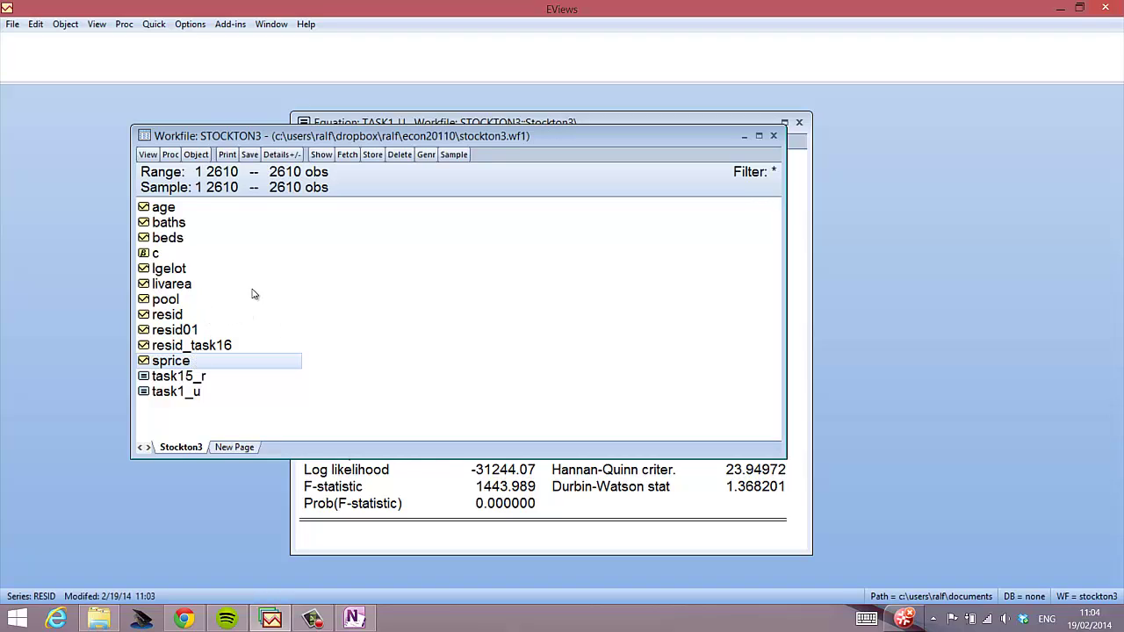
pyautogui.keyDown('ctrl'); pyautogui.click(169, 239); pyautogui.keyUp('ctrl')
pyautogui.keyDown('ctrl'); pyautogui.click(193, 286); pyautogui.keyUp('ctrl')
pyautogui.rightClick(193, 289)
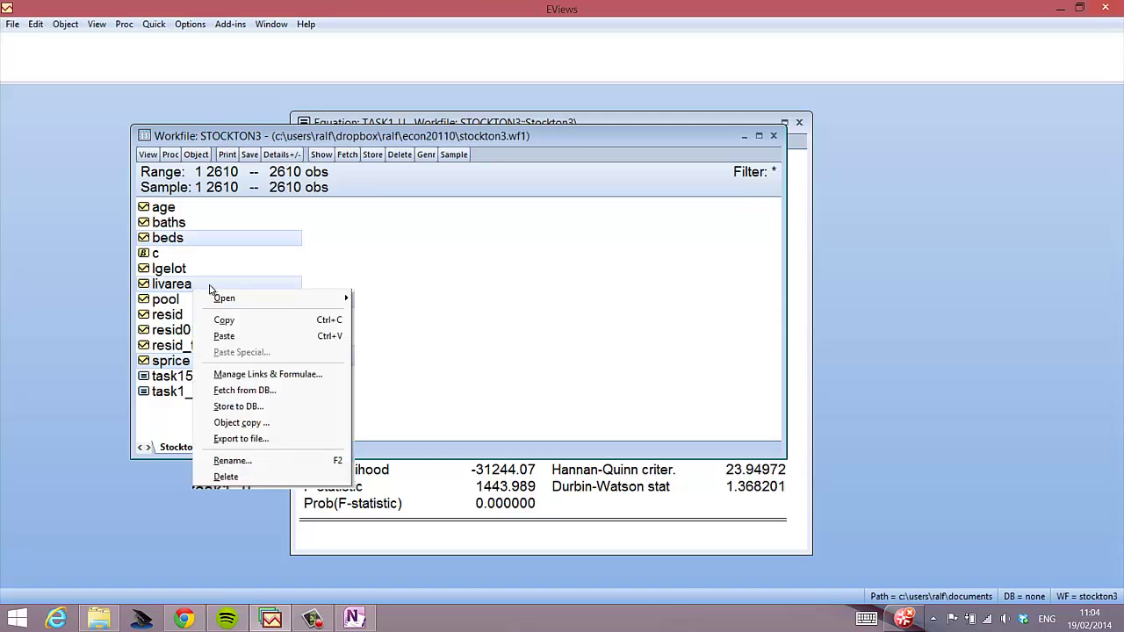
pyautogui.moveTo(346, 299)
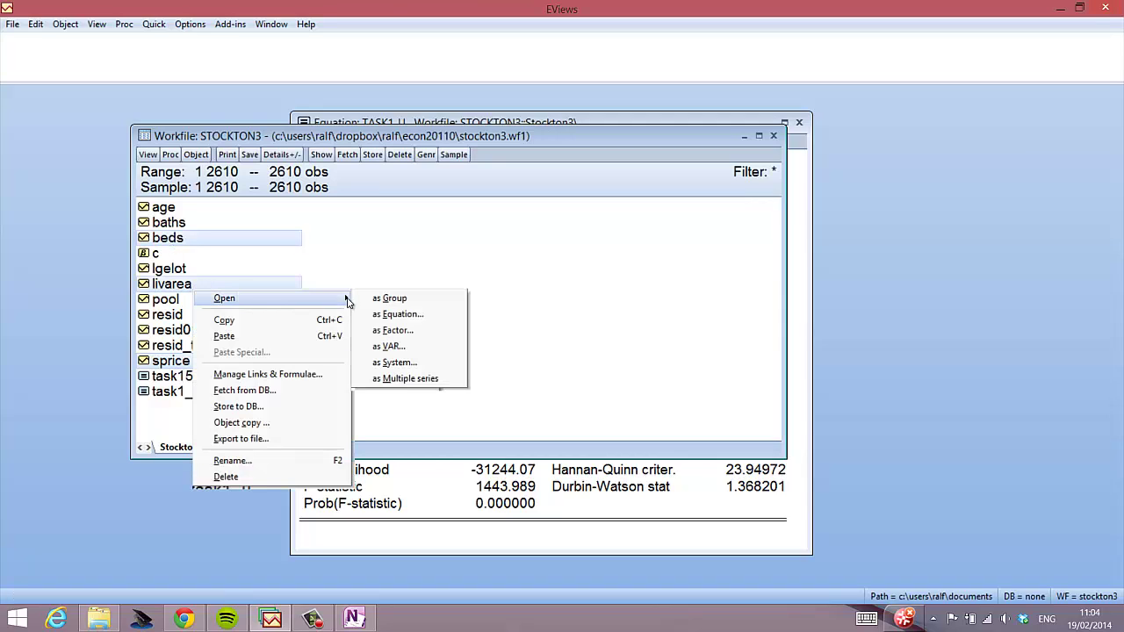
pyautogui.click(393, 315)
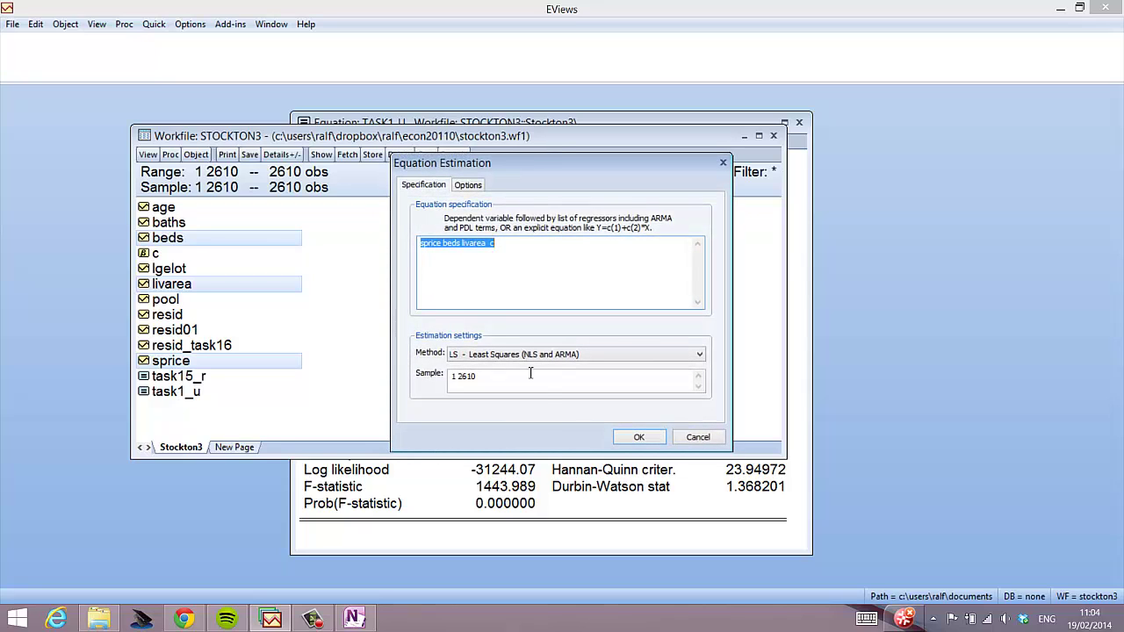
pyautogui.click(638, 435)
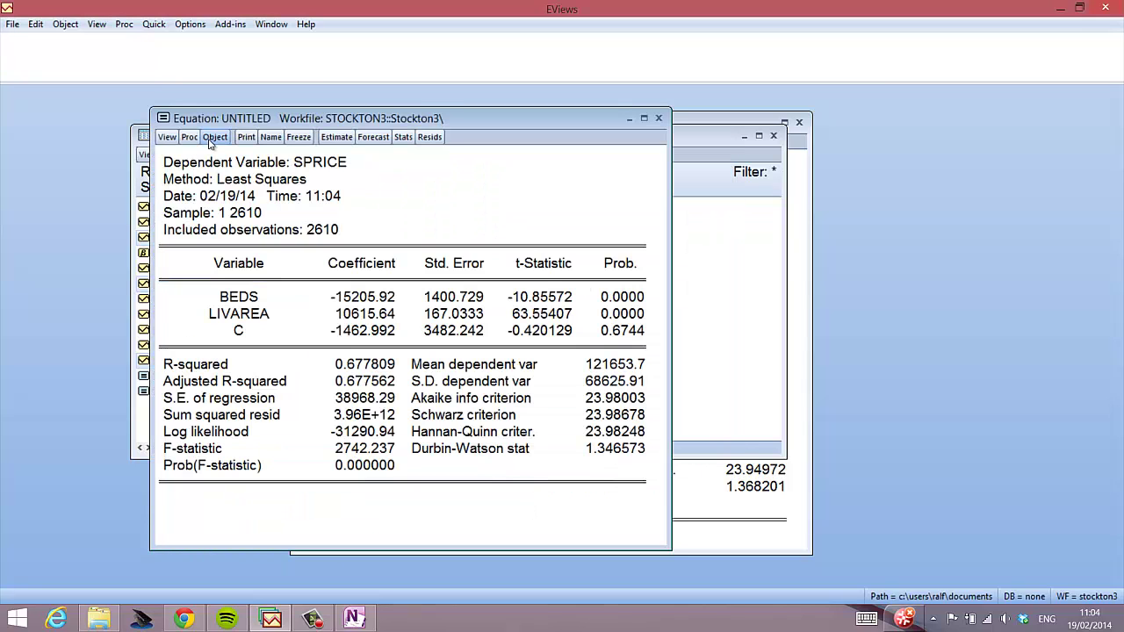
# - Save the ordinary residuals of the sprice equation as the series resid_task17 and delete the untitled equation
pyautogui.click(189, 137)
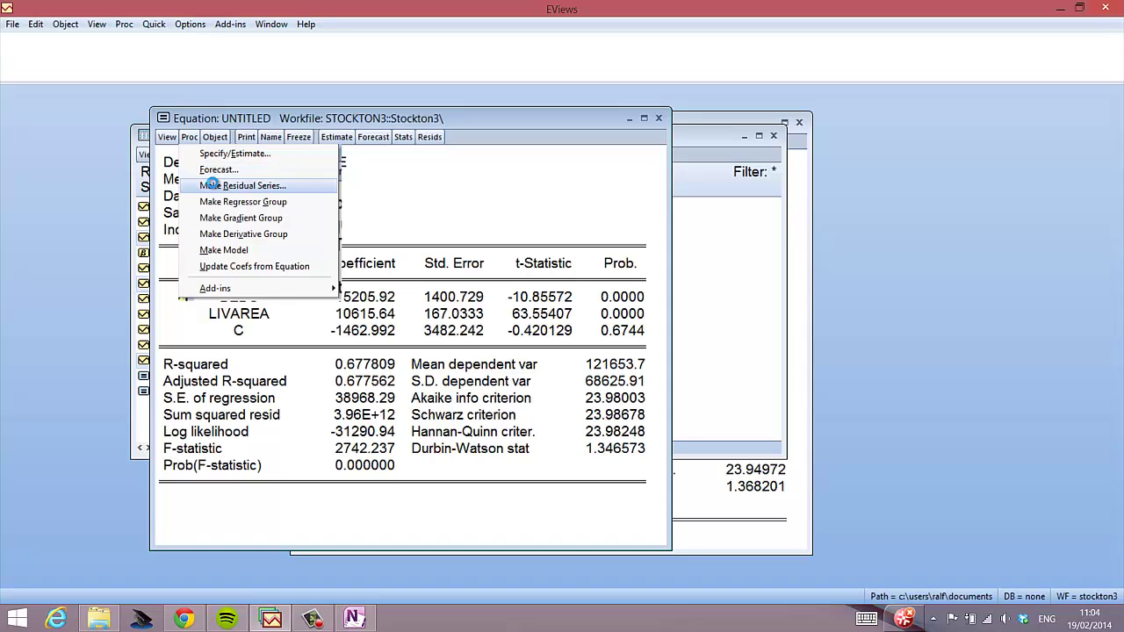
pyautogui.click(211, 185)
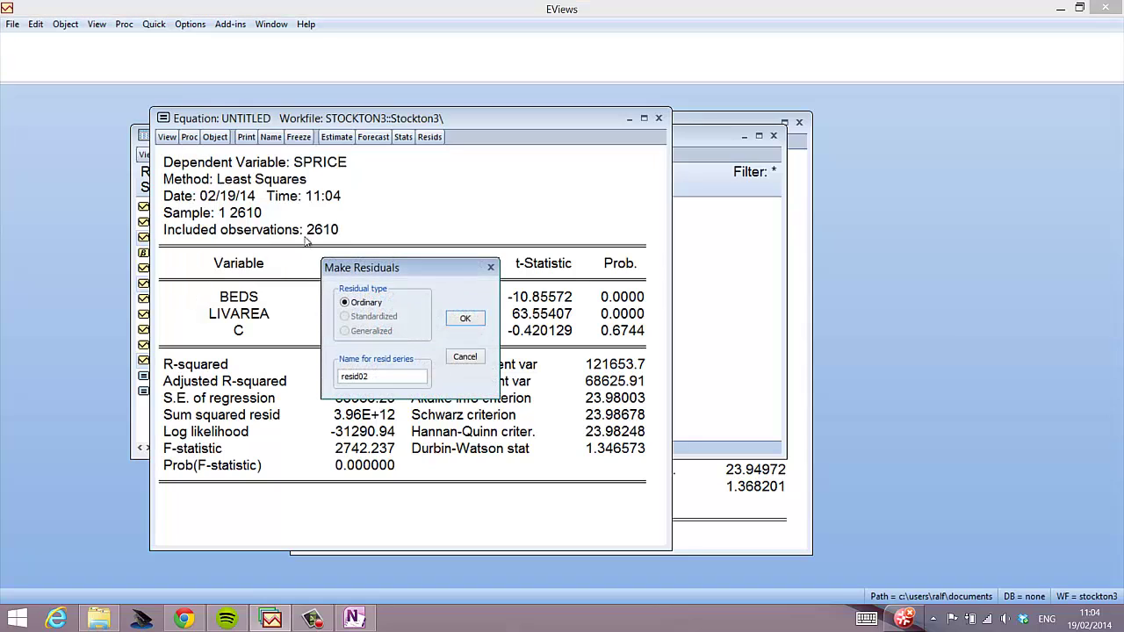
pyautogui.click(400, 381)
pyautogui.write('_task17')
pyautogui.click(469, 322)
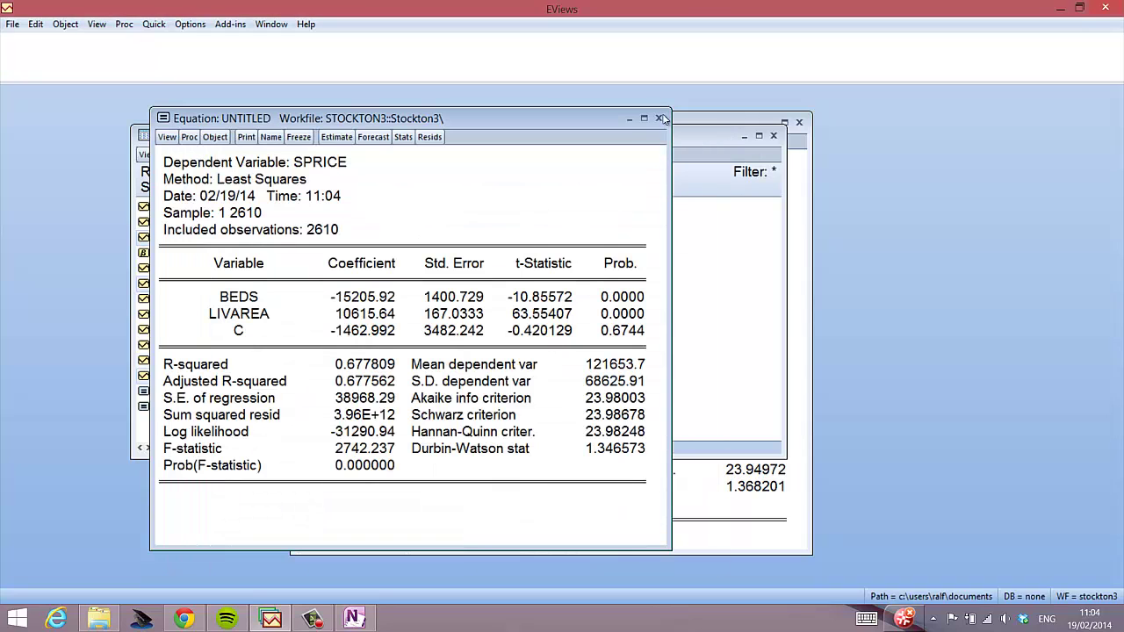
pyautogui.click(704, 138)
pyautogui.click(657, 121)
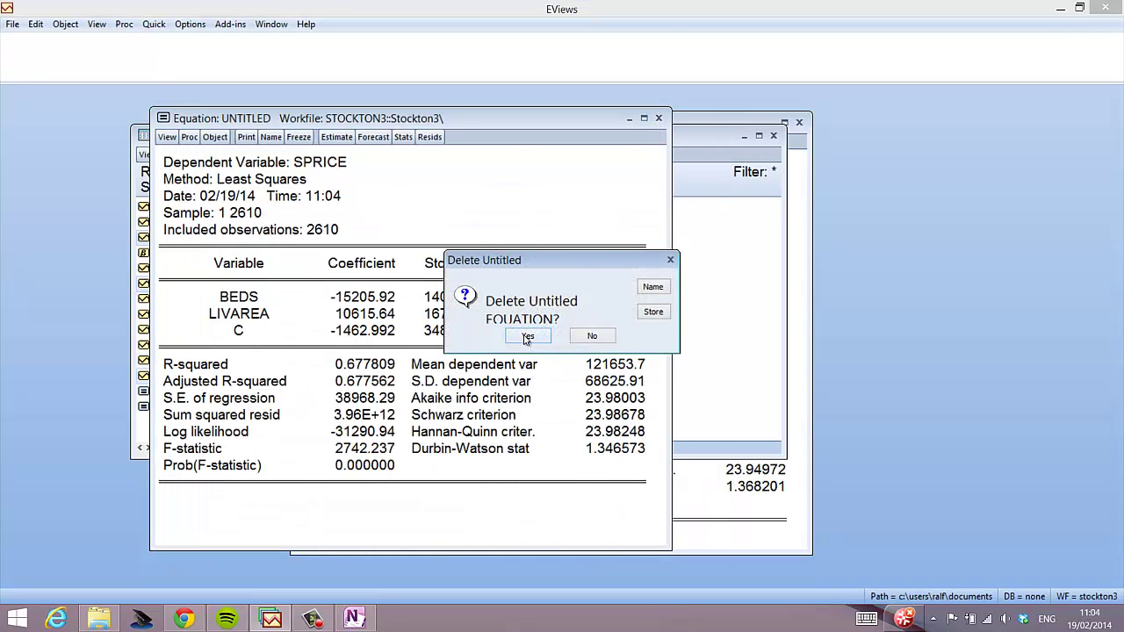
pyautogui.click(527, 339)
# - Estimate resid_task17 by least squares on beds, livarea, age, baths and c over sample 1 2610
pyautogui.click(228, 363)
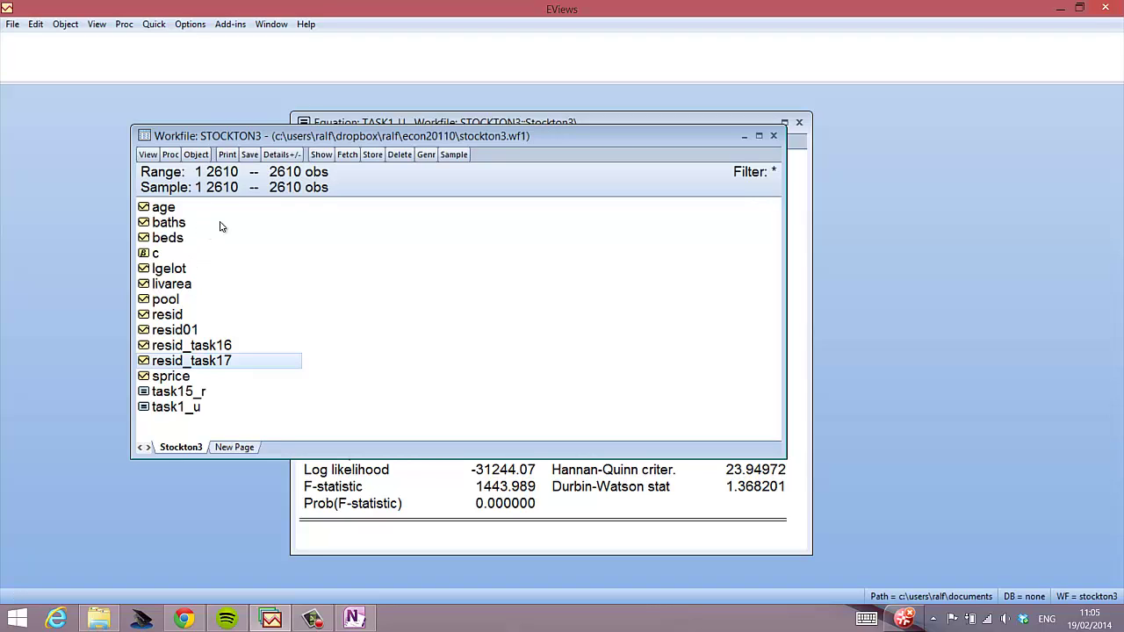
pyautogui.keyDown('ctrl'); pyautogui.click(175, 241); pyautogui.keyUp('ctrl')
pyautogui.keyDown('ctrl'); pyautogui.click(187, 286); pyautogui.keyUp('ctrl')
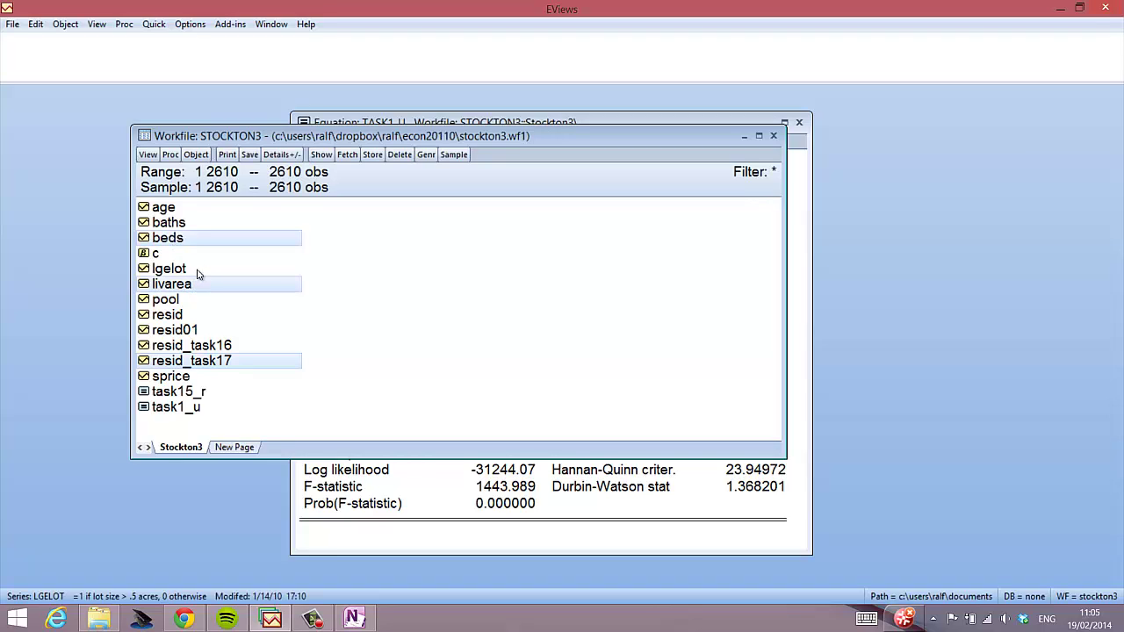
pyautogui.keyDown('ctrl'); pyautogui.click(169, 210); pyautogui.keyUp('ctrl')
pyautogui.keyDown('ctrl'); pyautogui.click(173, 228); pyautogui.keyUp('ctrl')
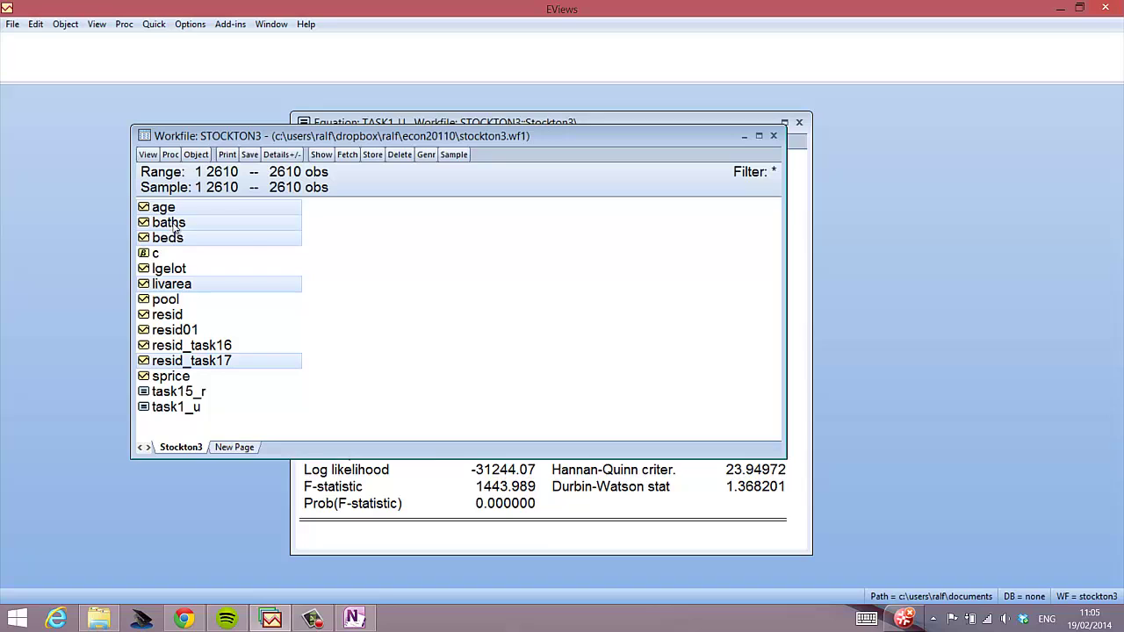
pyautogui.rightClick(249, 238)
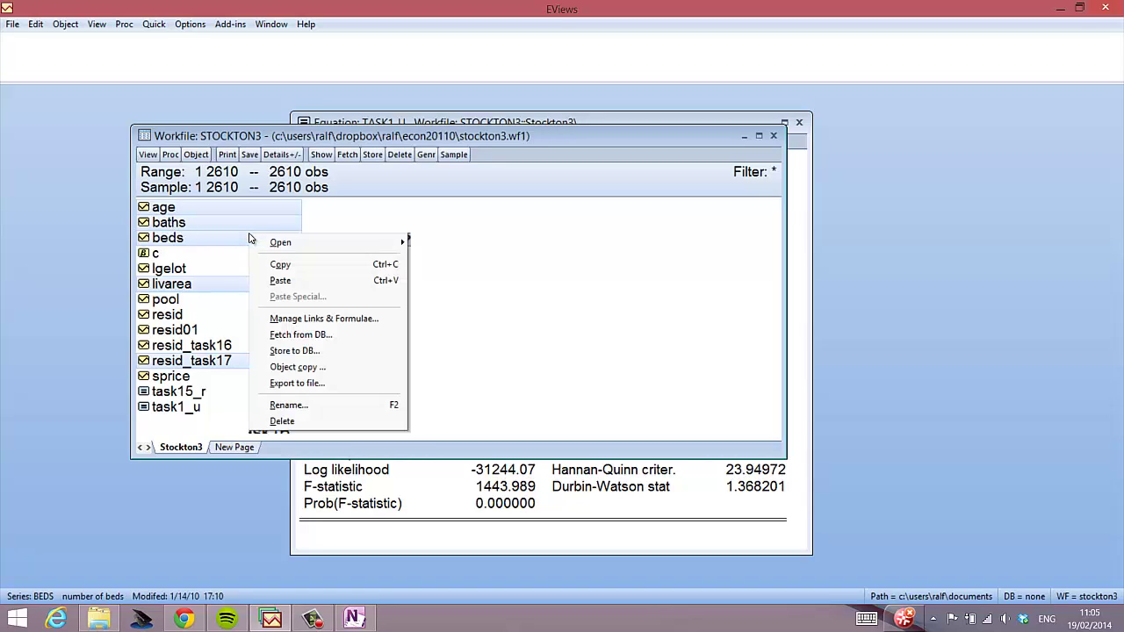
pyautogui.moveTo(283, 242)
pyautogui.click(445, 261)
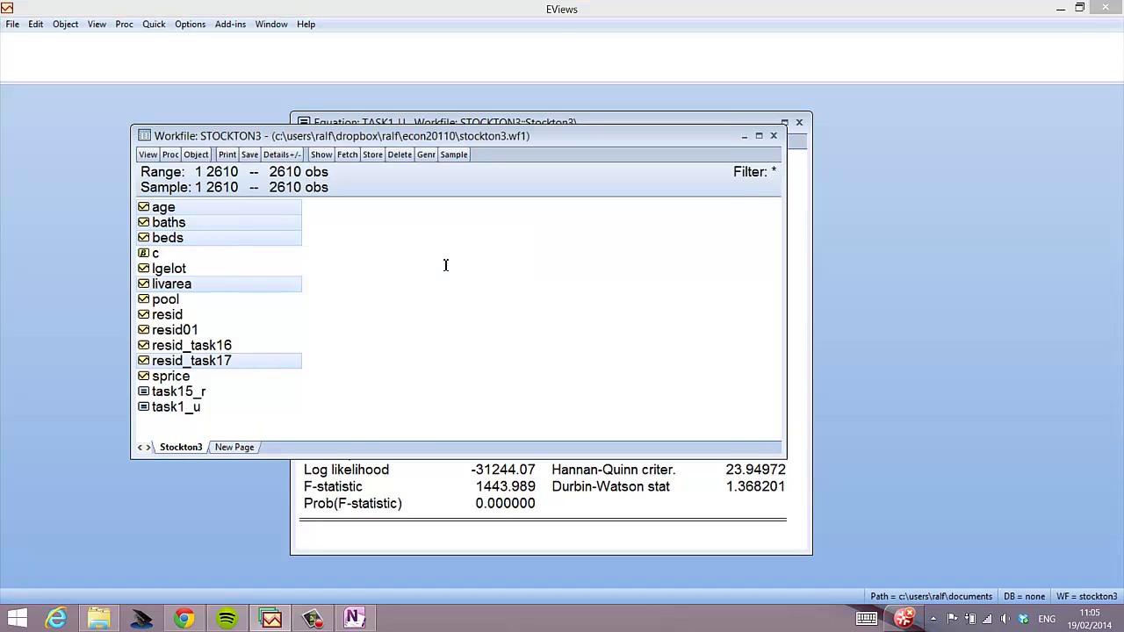
pyautogui.click(645, 438)
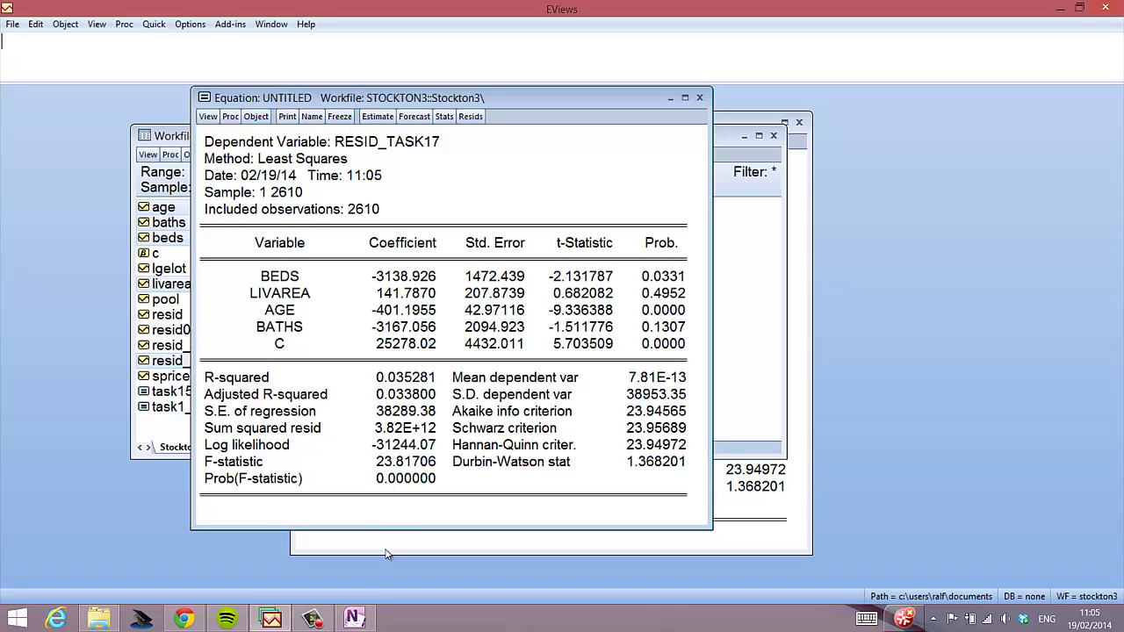
# - Close the resid_task17 equation, deleting the untitled object, and move the workfile and task1_u windows apart
pyautogui.click(312, 619)
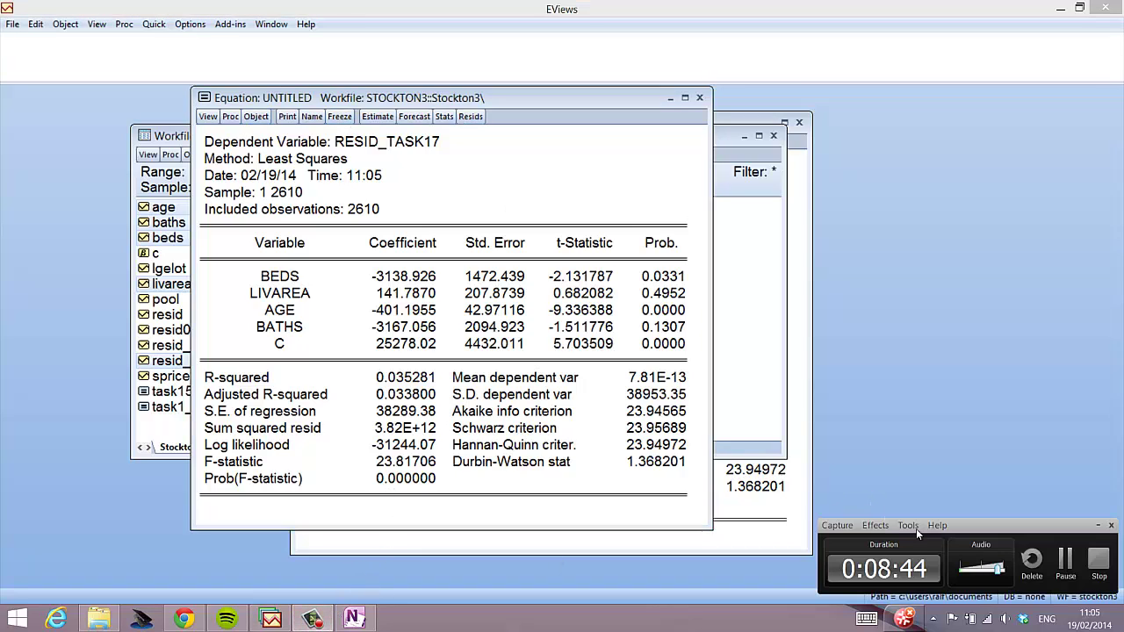
pyautogui.click(1066, 566)
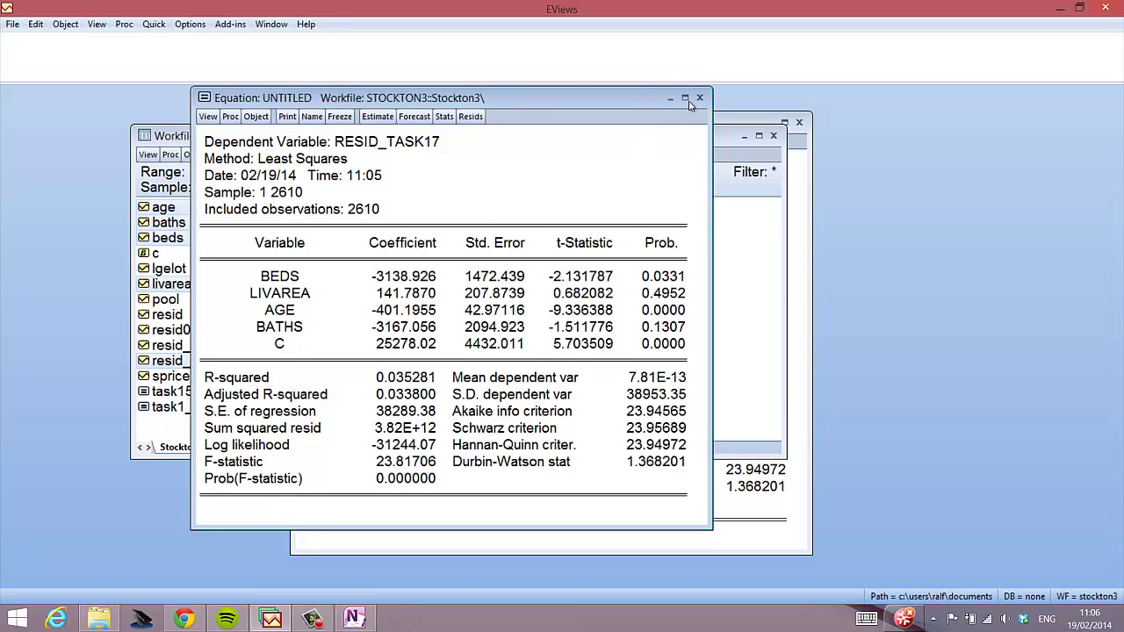
pyautogui.moveTo(636, 107); pyautogui.dragTo(786, 107)
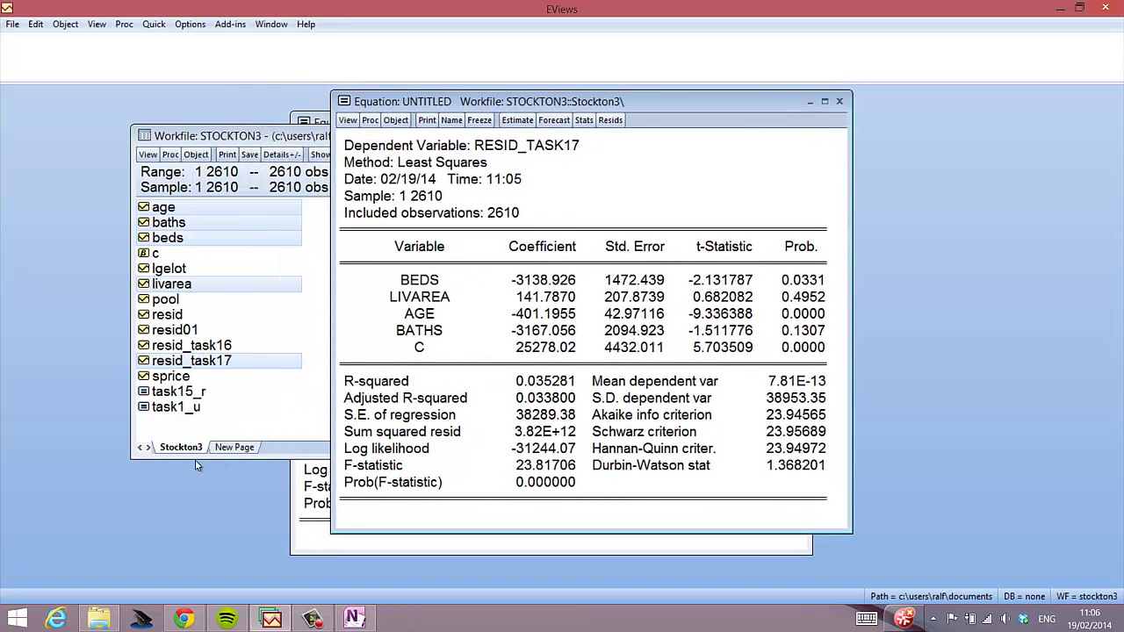
pyautogui.click(193, 378)
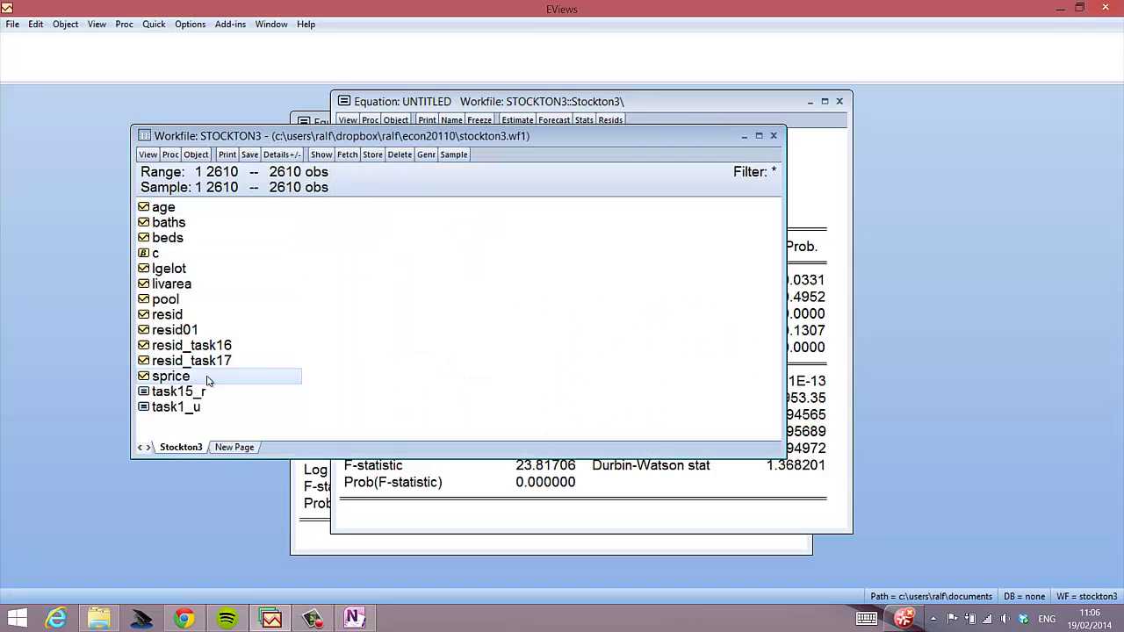
pyautogui.click(838, 101)
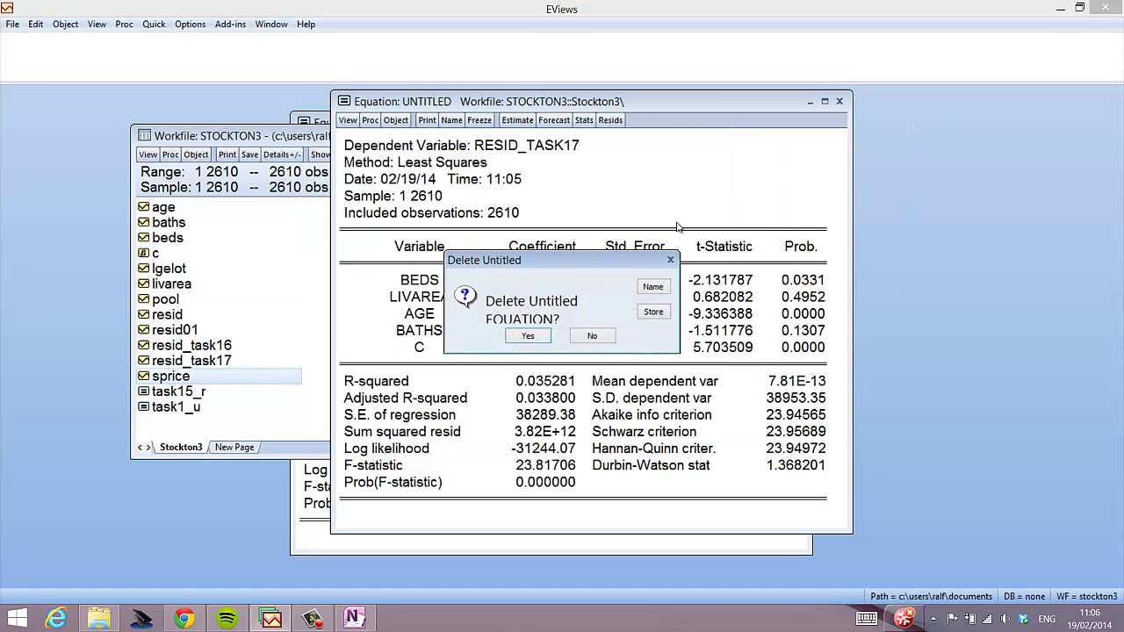
pyautogui.click(528, 336)
pyautogui.moveTo(709, 131); pyautogui.dragTo(628, 203)
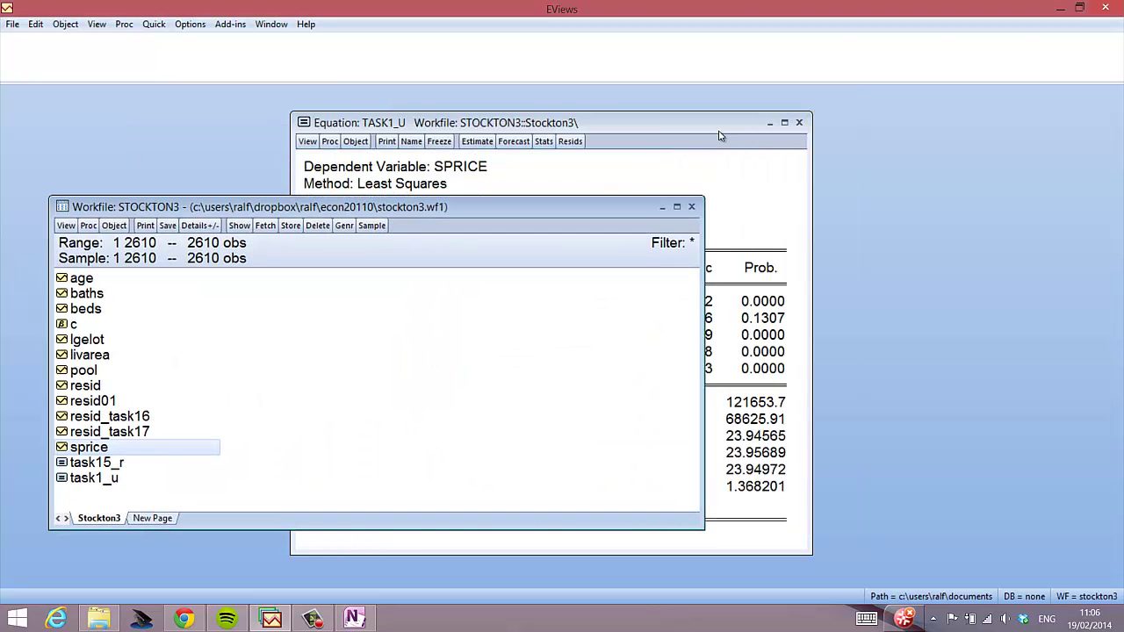
pyautogui.moveTo(755, 123); pyautogui.dragTo(1082, 98)
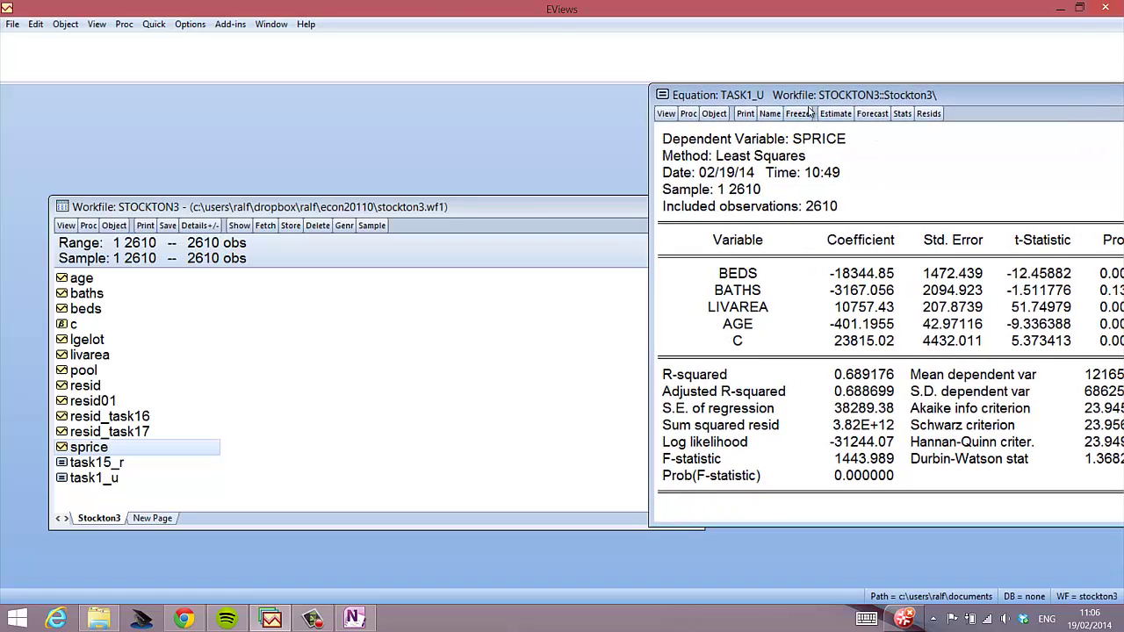
# - Estimate a new least squares equation of sprice on beds, baths, livarea, age and c over sample 1 2610
pyautogui.click(82, 452)
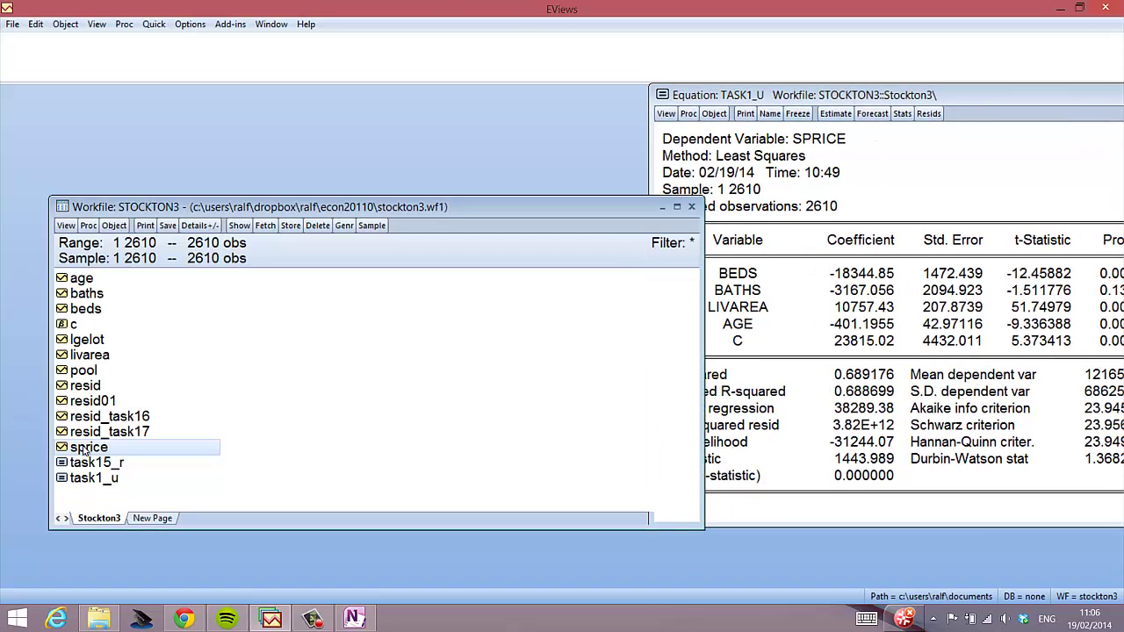
pyautogui.keyDown('ctrl'); pyautogui.click(92, 314); pyautogui.keyUp('ctrl')
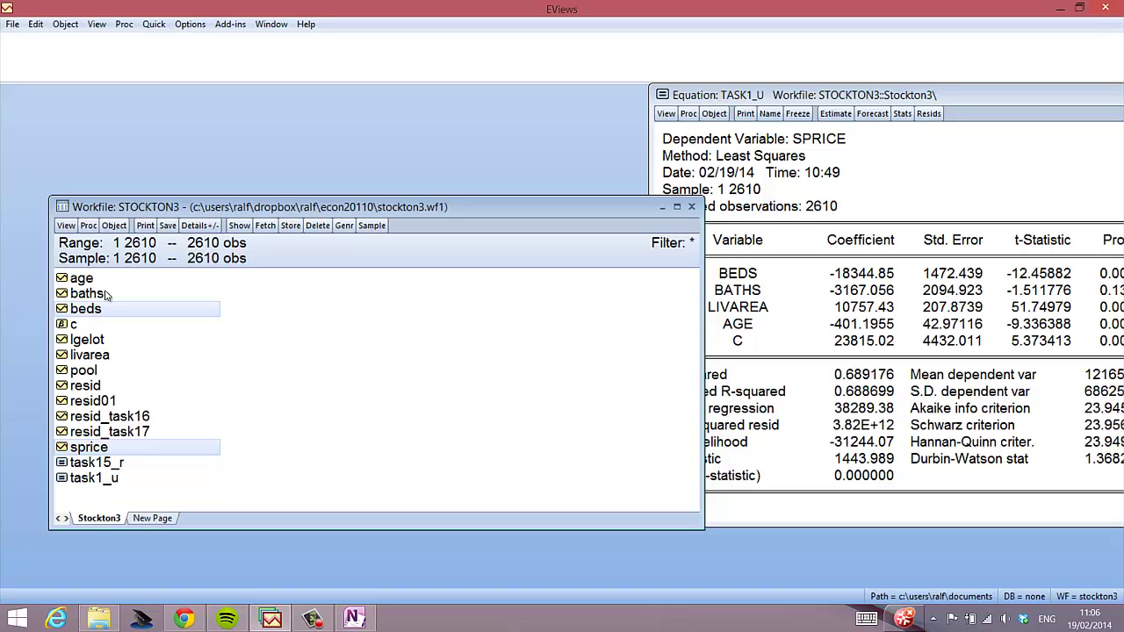
pyautogui.keyDown('ctrl'); pyautogui.click(107, 296); pyautogui.keyUp('ctrl')
pyautogui.keyDown('ctrl'); pyautogui.click(91, 360); pyautogui.keyUp('ctrl')
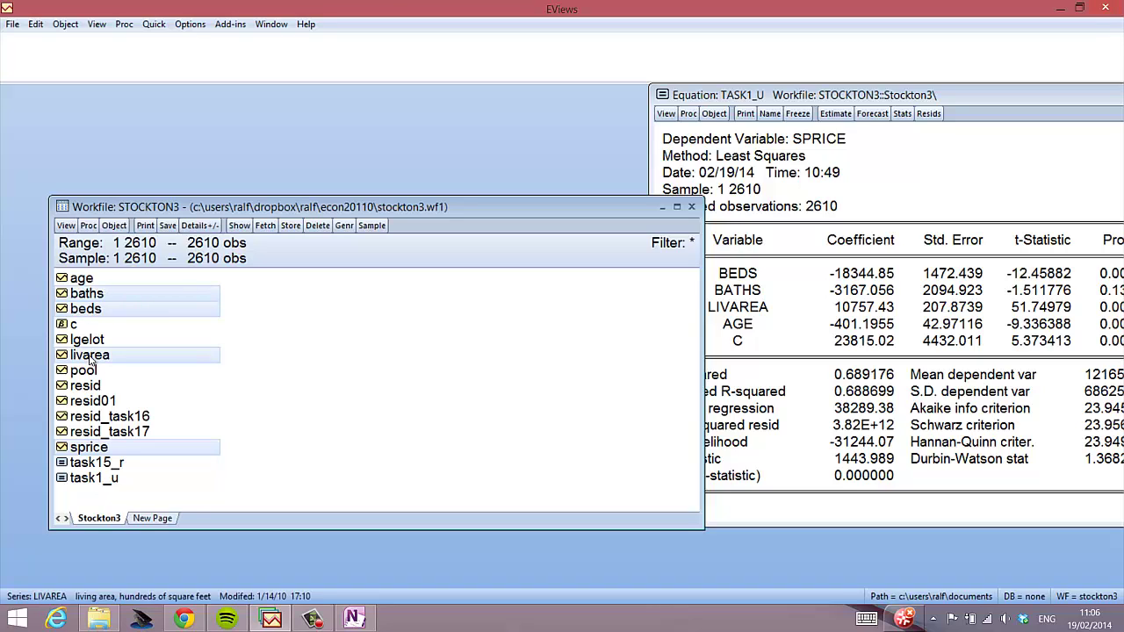
pyautogui.keyDown('ctrl'); pyautogui.click(97, 278); pyautogui.keyUp('ctrl')
pyautogui.rightClick(113, 282)
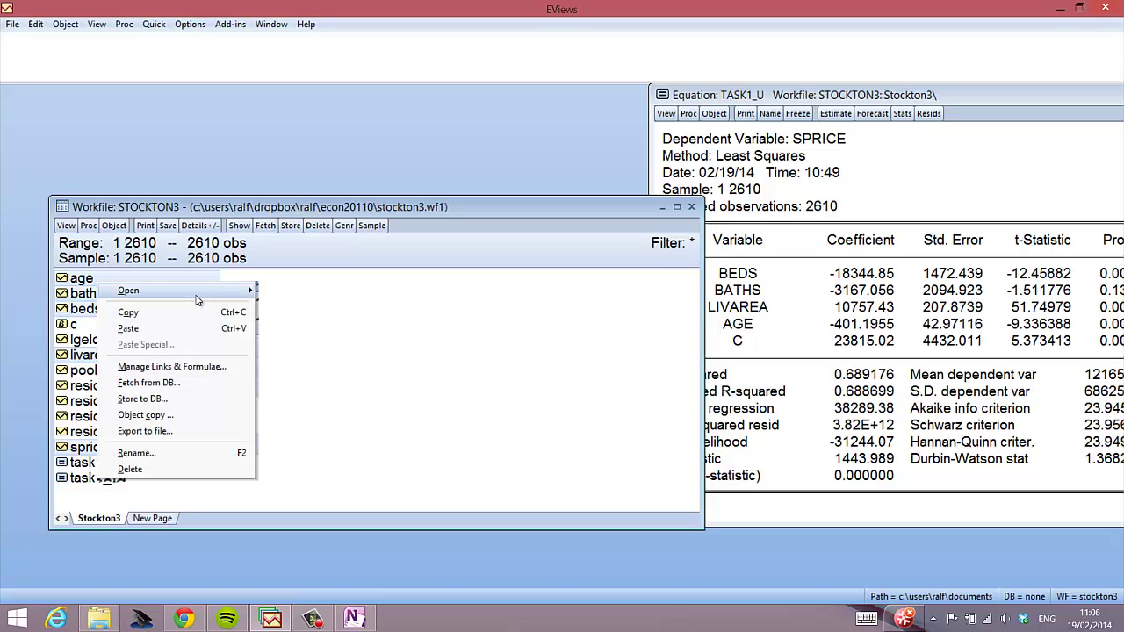
pyautogui.moveTo(240, 294)
pyautogui.click(345, 309)
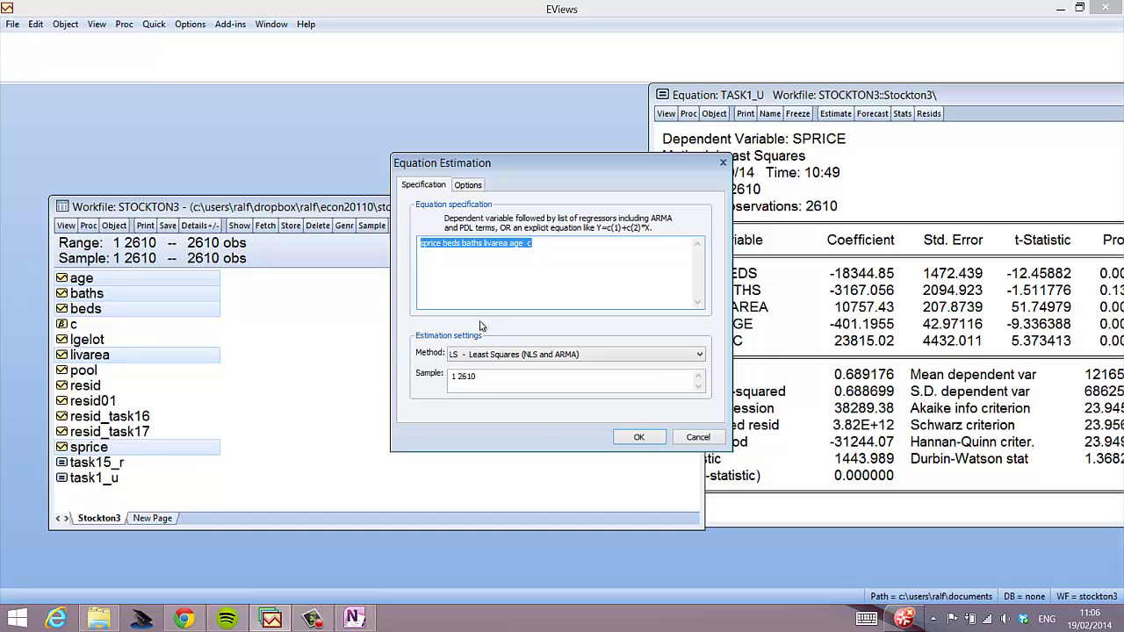
pyautogui.click(637, 436)
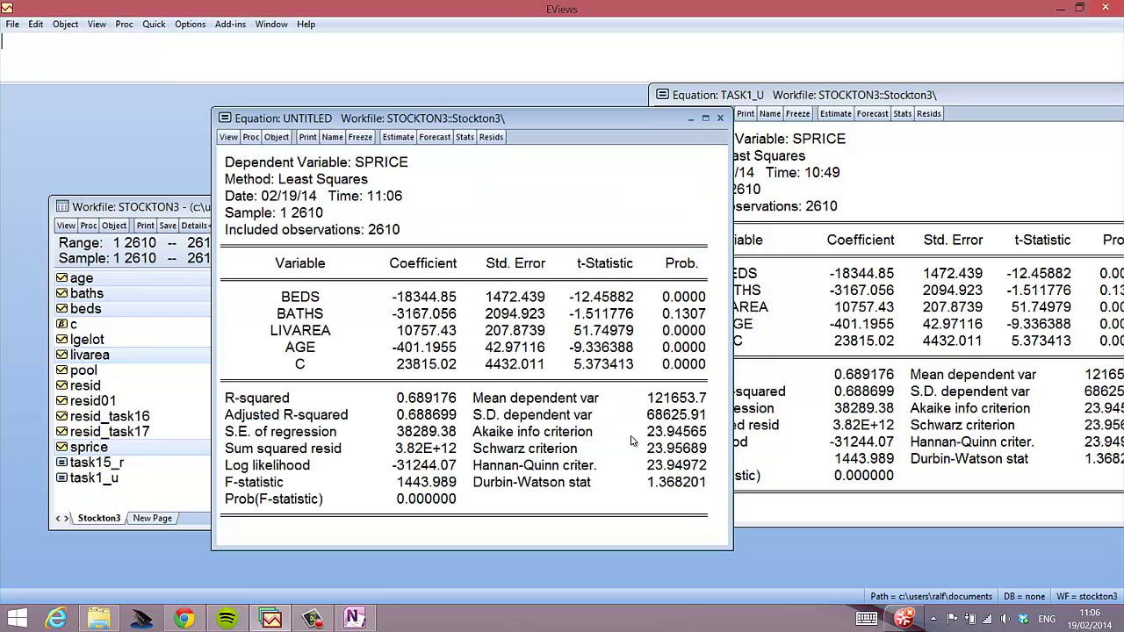
# - Re-estimate the untitled sprice equation without the insignificant regressor baths, keeping beds, livarea, age and c
pyautogui.moveTo(456, 120); pyautogui.dragTo(394, 102)
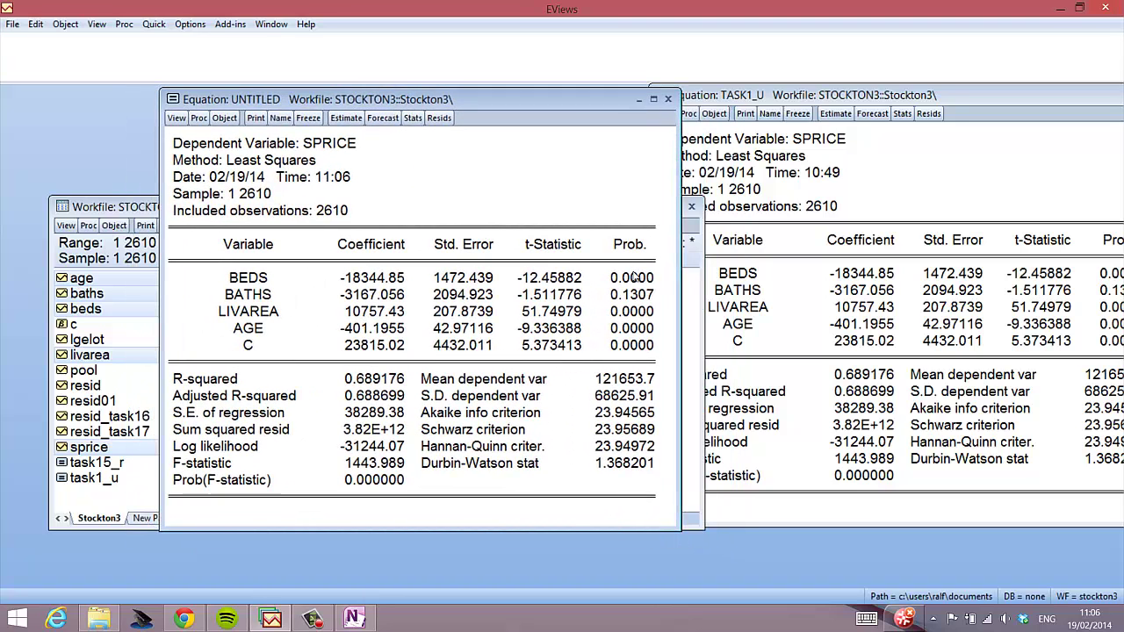
pyautogui.click(617, 297)
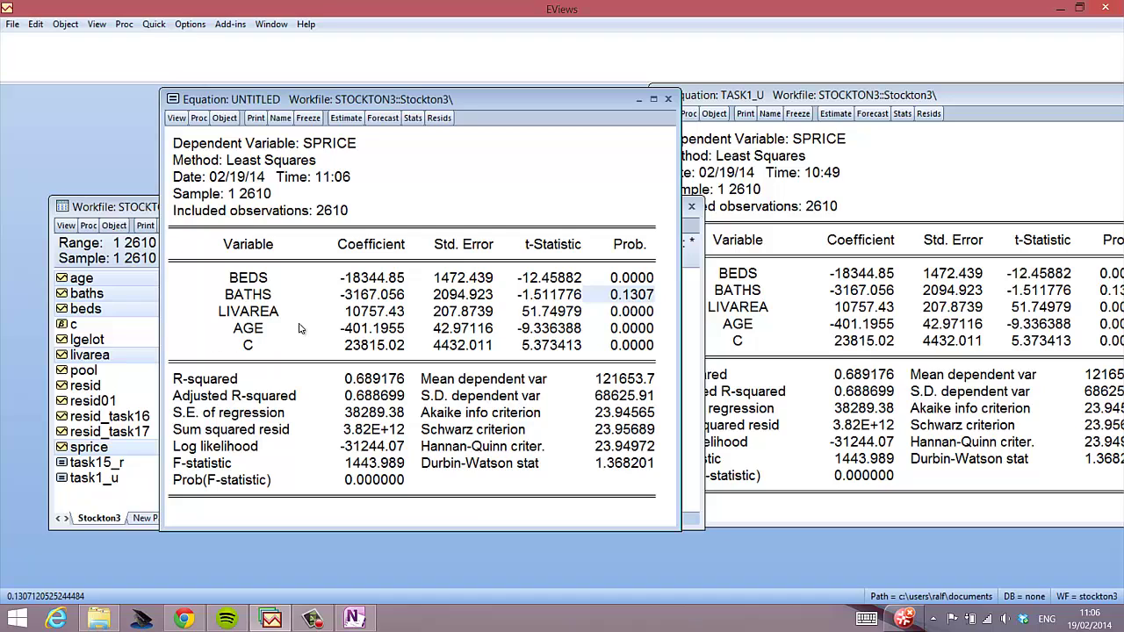
pyautogui.click(346, 118)
pyautogui.doubleClick(329, 252)
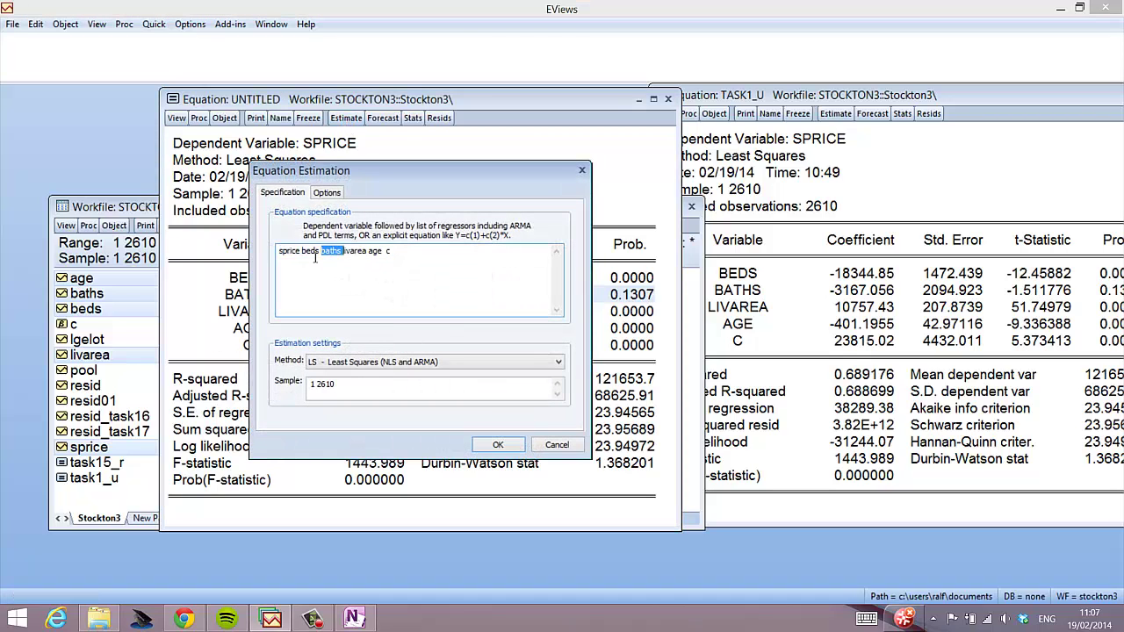
pyautogui.press('Delete')
pyautogui.click(493, 445)
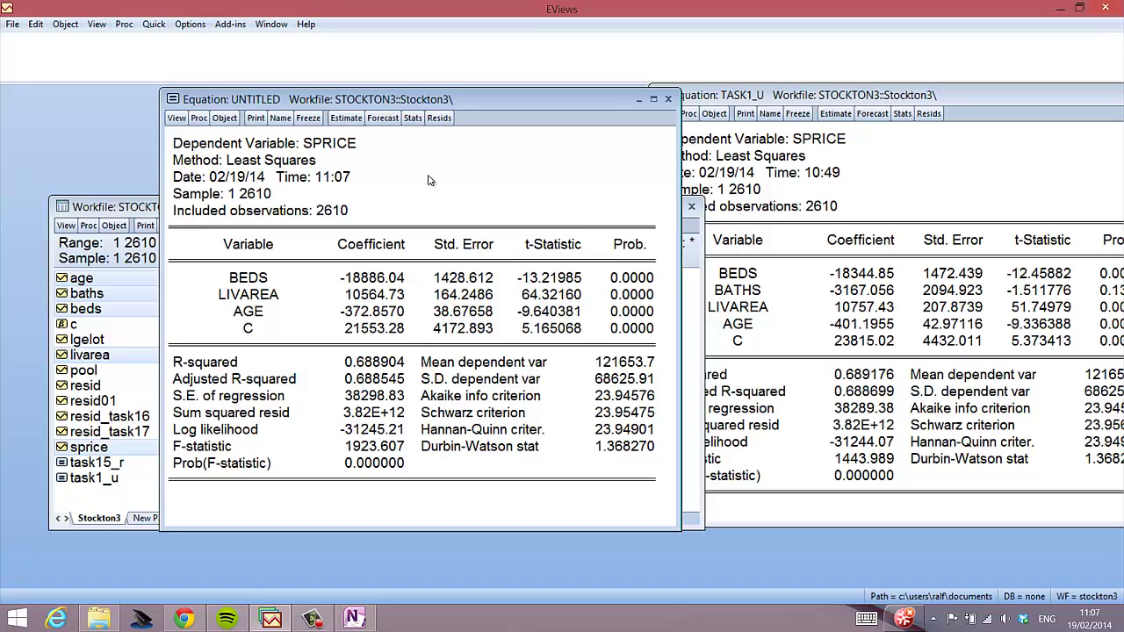
# - Name the re-estimated sprice equation task21 and move its window clear of the workfile's object list
pyautogui.click(281, 119)
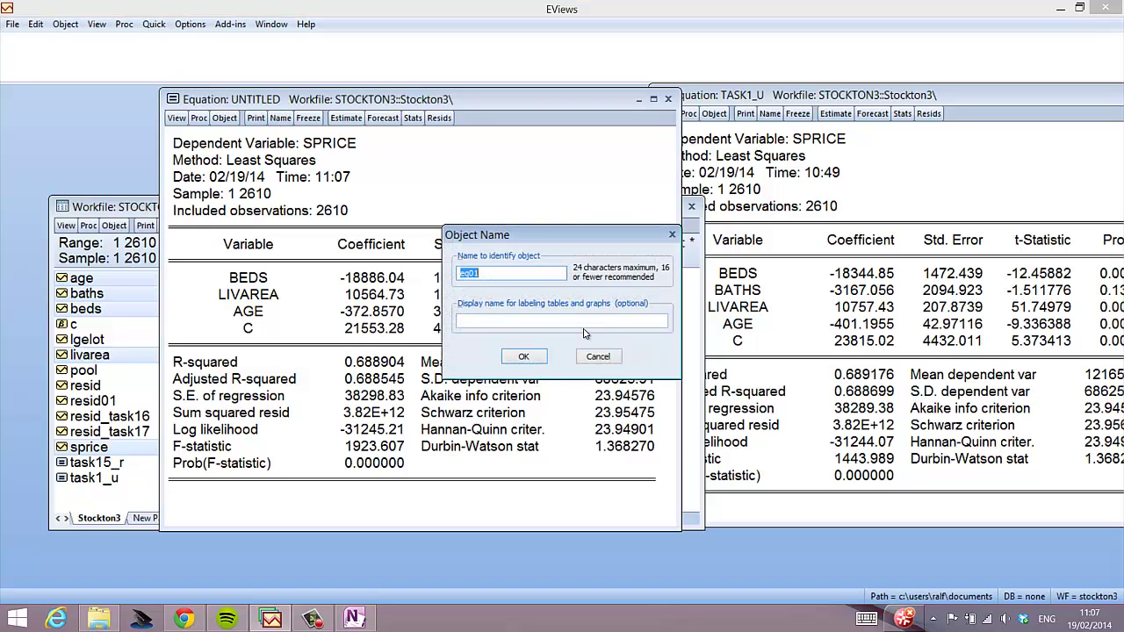
pyautogui.write('task21')
pyautogui.press('Return')
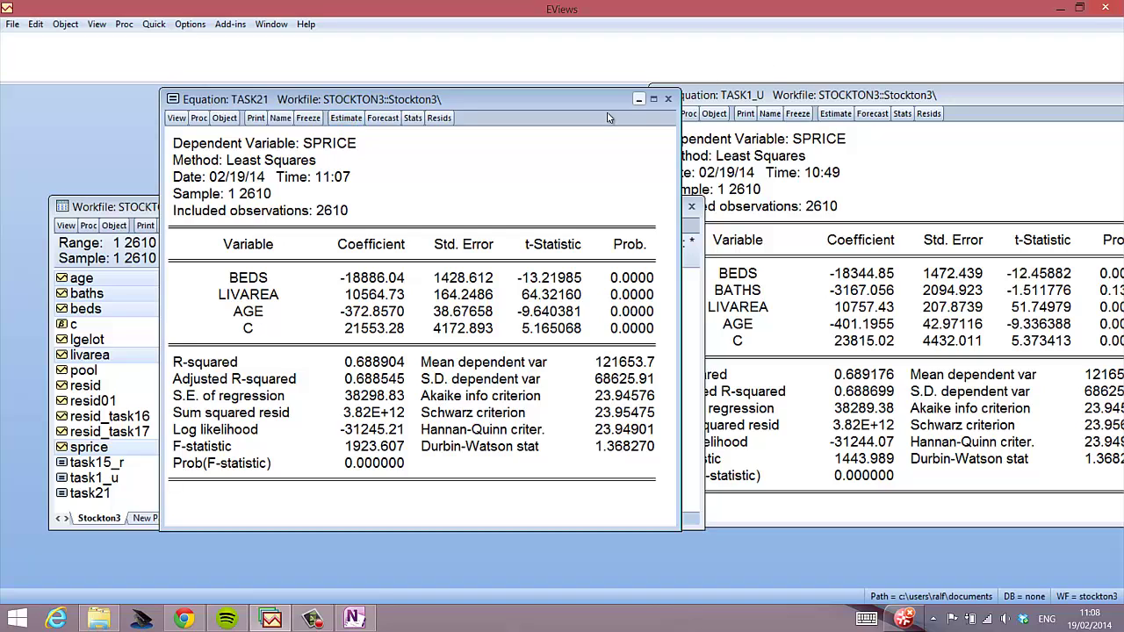
pyautogui.moveTo(615, 102); pyautogui.dragTo(1049, 160)
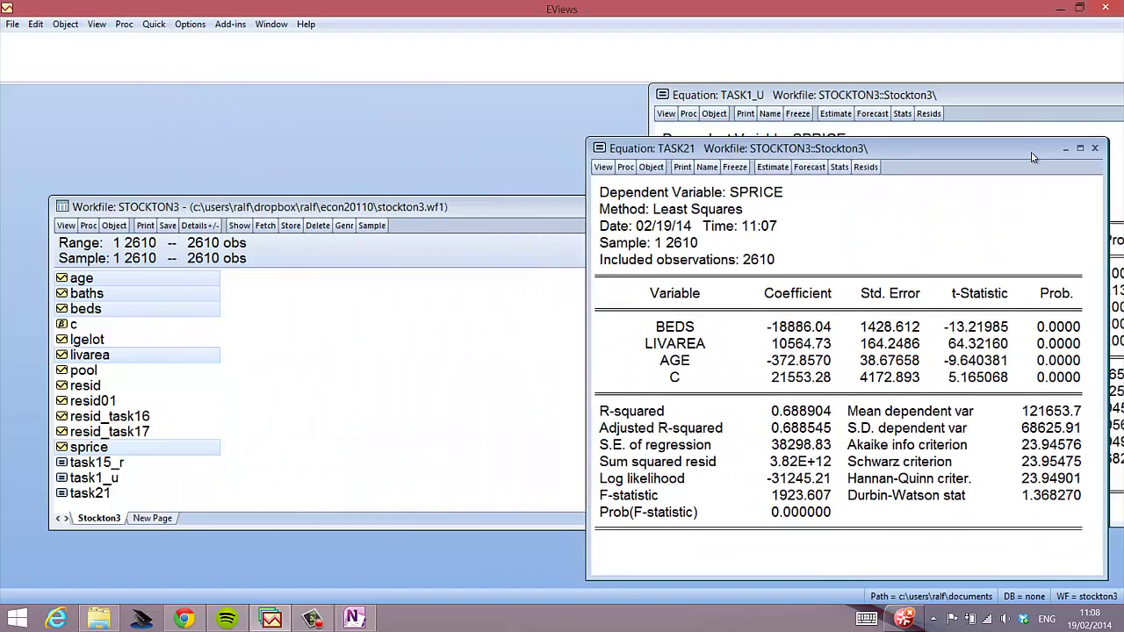
# - Narrow the workfile window and open a new equation specification with sprice as dependent variable and beds, livarea, age and c as regressors
pyautogui.click(154, 484)
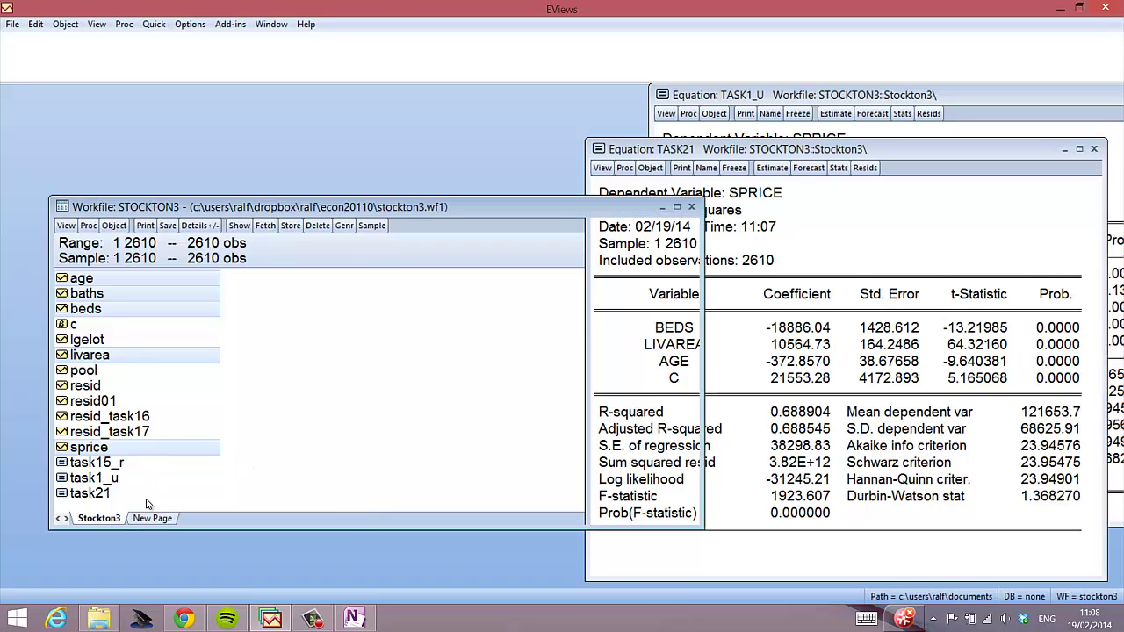
pyautogui.click(115, 448)
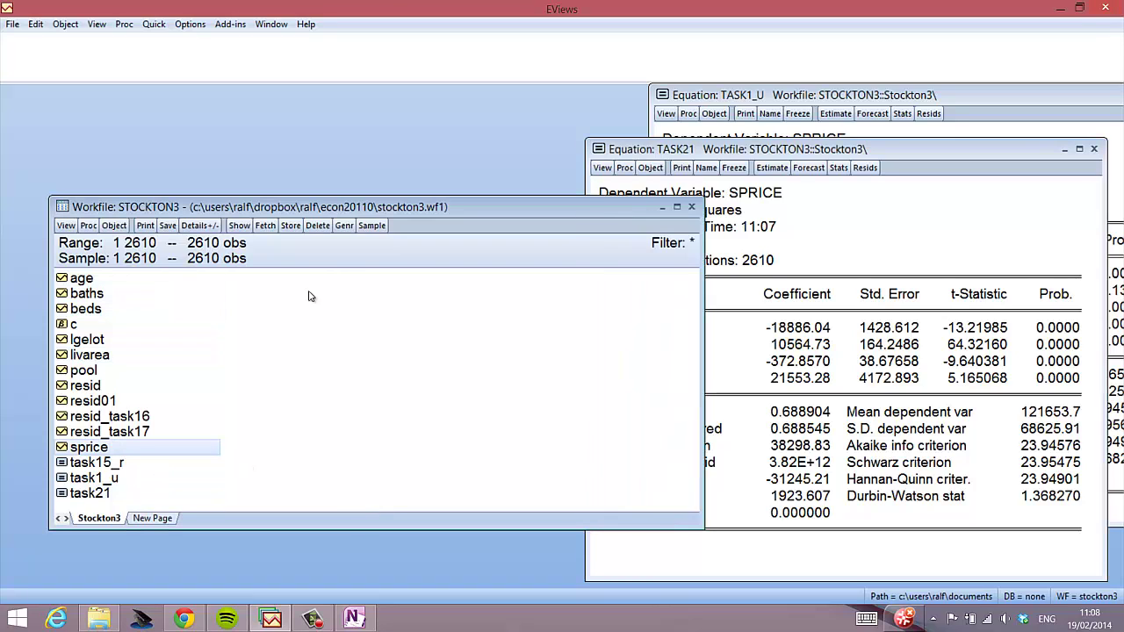
pyautogui.moveTo(700, 269); pyautogui.dragTo(560, 272)
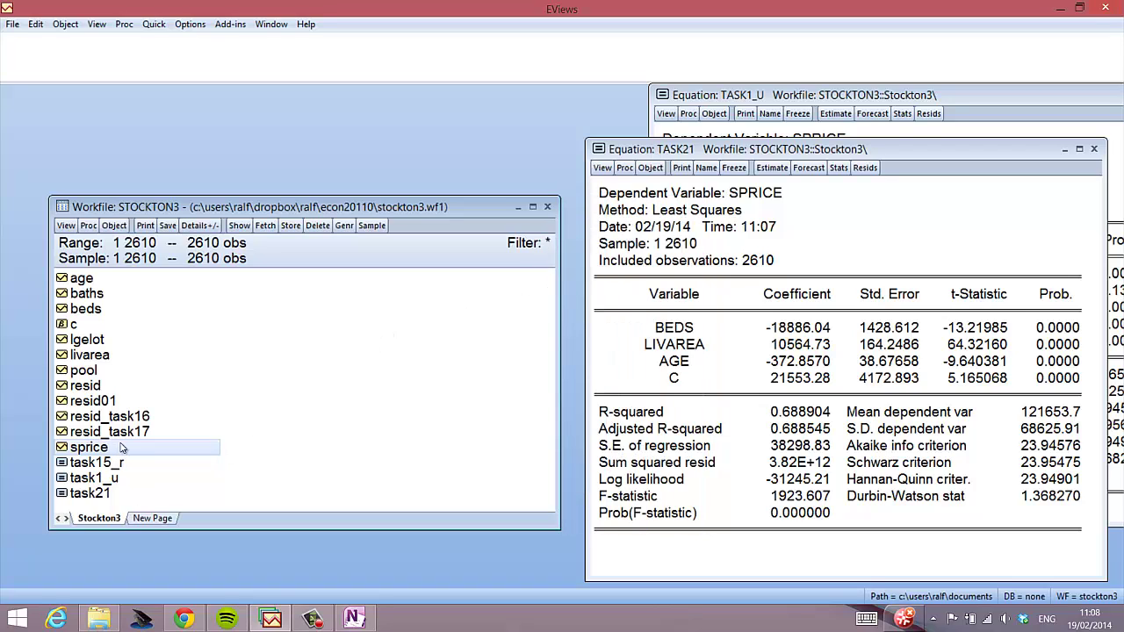
pyautogui.keyDown('ctrl'); pyautogui.click(101, 310); pyautogui.keyUp('ctrl')
pyautogui.keyDown('ctrl'); pyautogui.click(109, 359); pyautogui.keyUp('ctrl')
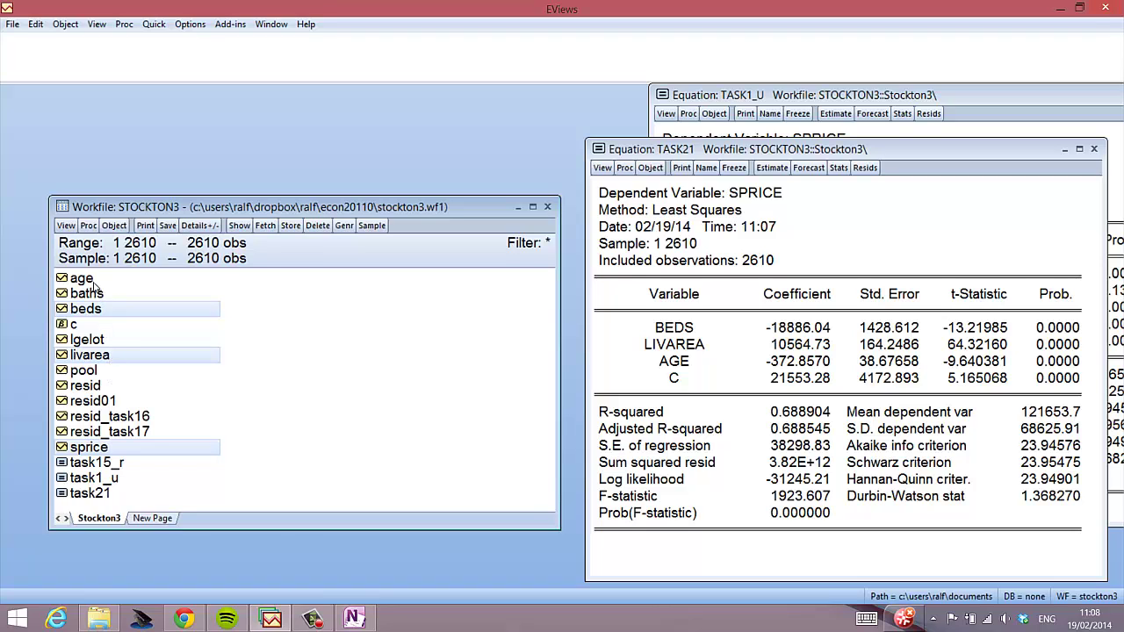
pyautogui.keyDown('ctrl'); pyautogui.click(99, 279); pyautogui.keyUp('ctrl')
pyautogui.rightClick(99, 279)
pyautogui.moveTo(234, 287)
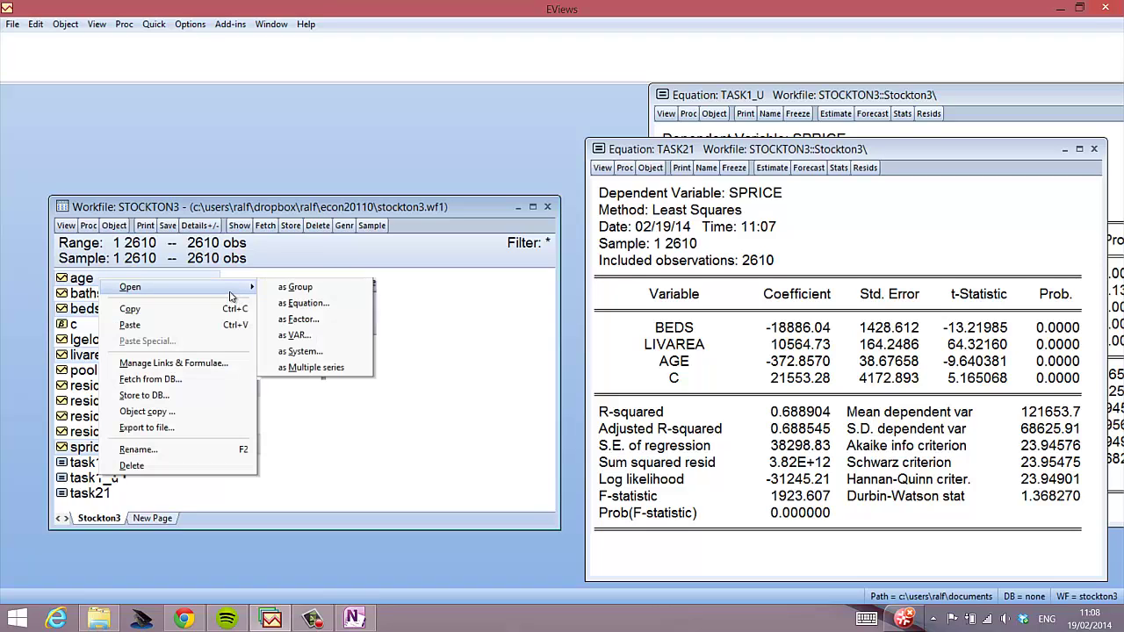
pyautogui.click(347, 306)
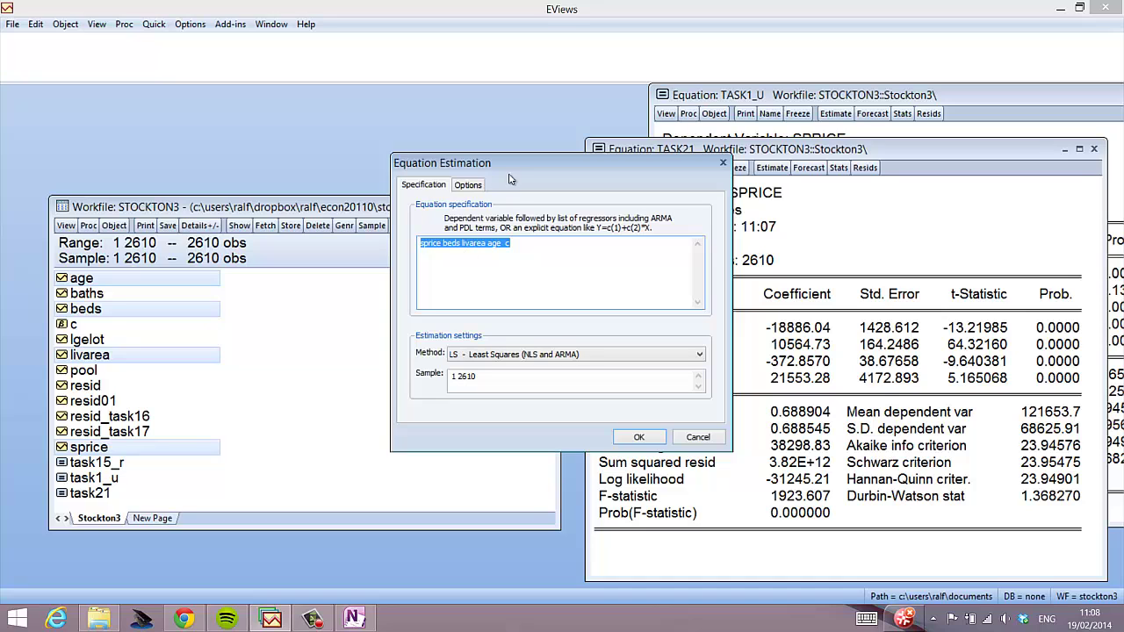
pyautogui.moveTo(488, 165); pyautogui.dragTo(166, 145)
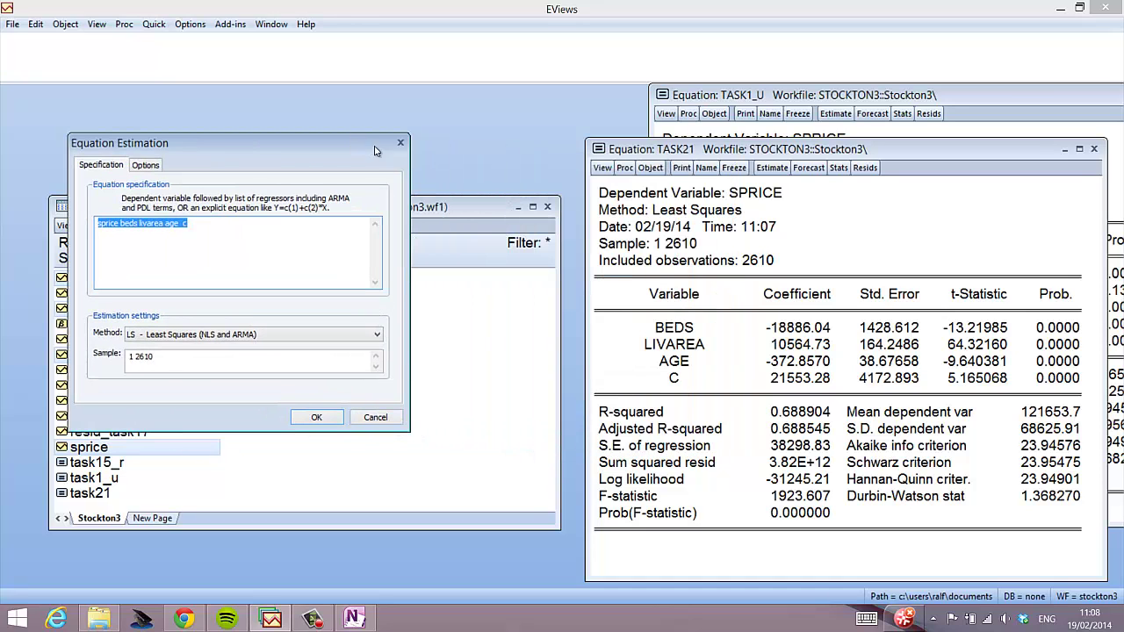
pyautogui.moveTo(376, 149); pyautogui.dragTo(486, 172)
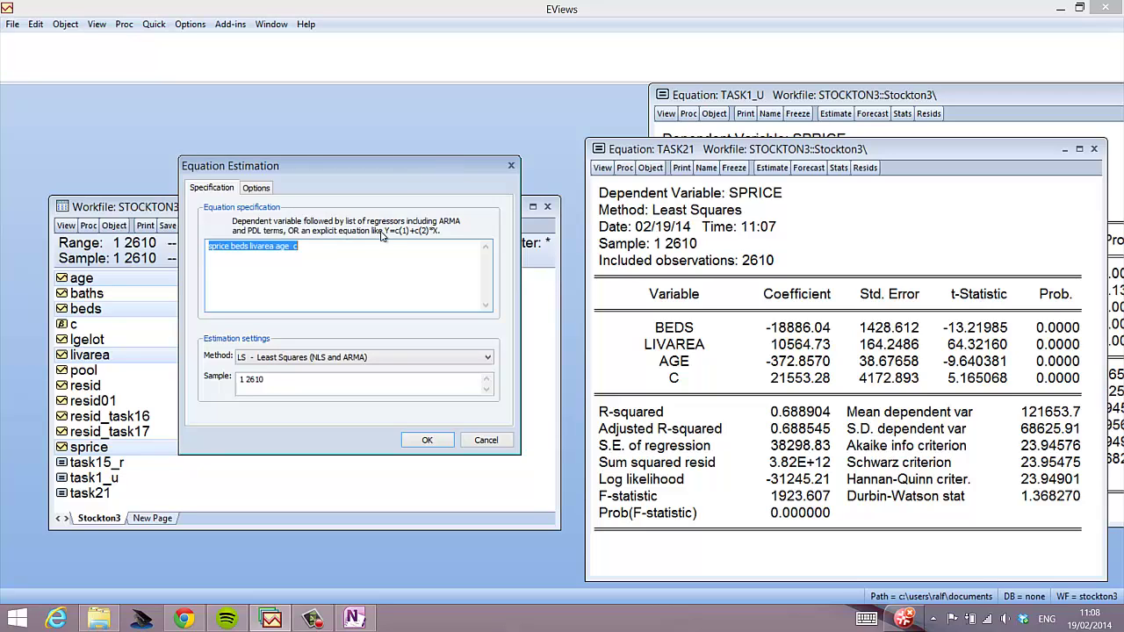
# - Change the regressors to (beds-2), (livarea-20) and (age-20) and estimate the equation by least squares over sample 1 2610
pyautogui.click(261, 257)
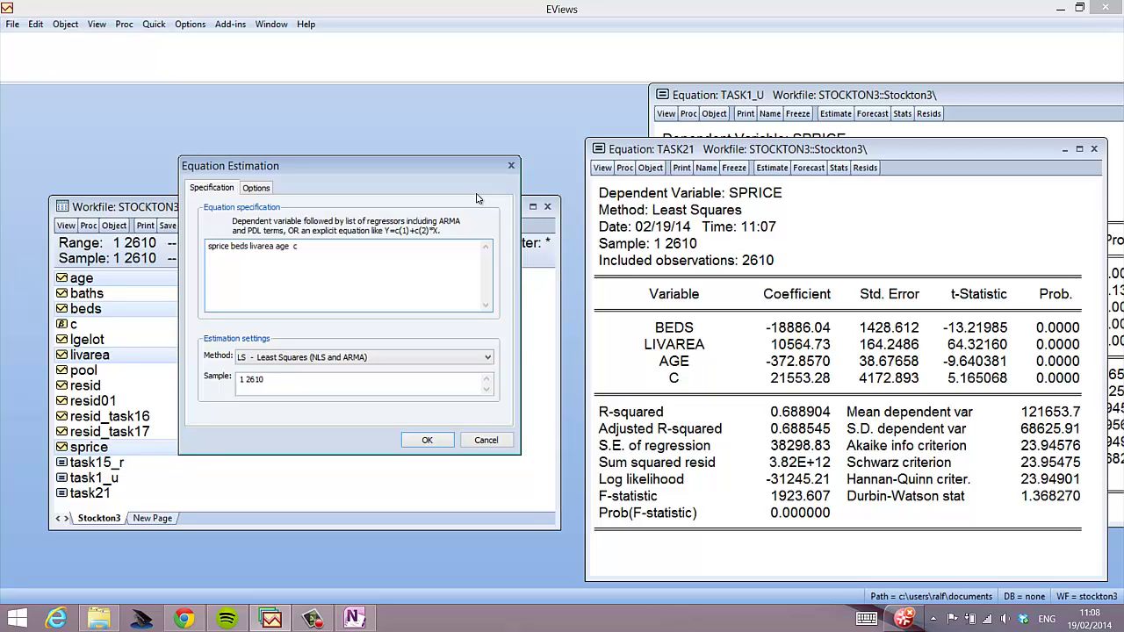
pyautogui.write('(')
pyautogui.press('Right')
pyautogui.press('Right')
pyautogui.press('Right')
pyautogui.press('Right')
pyautogui.write(')')
pyautogui.write('-2) (')
pyautogui.click(59, 370)
pyautogui.write('-20) (')
pyautogui.press('Right')
pyautogui.write('-20)')
pyautogui.click(440, 448)
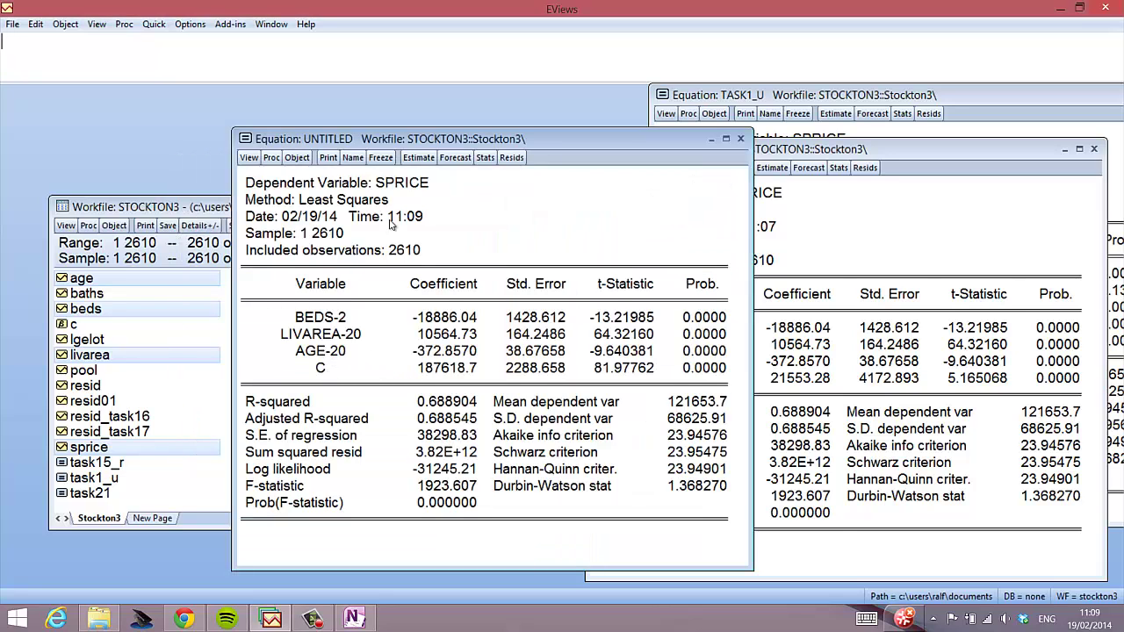
# - Examine the constant's coefficient and standard error in the shifted-regressor sprice equation
pyautogui.moveTo(411, 141); pyautogui.dragTo(365, 142)
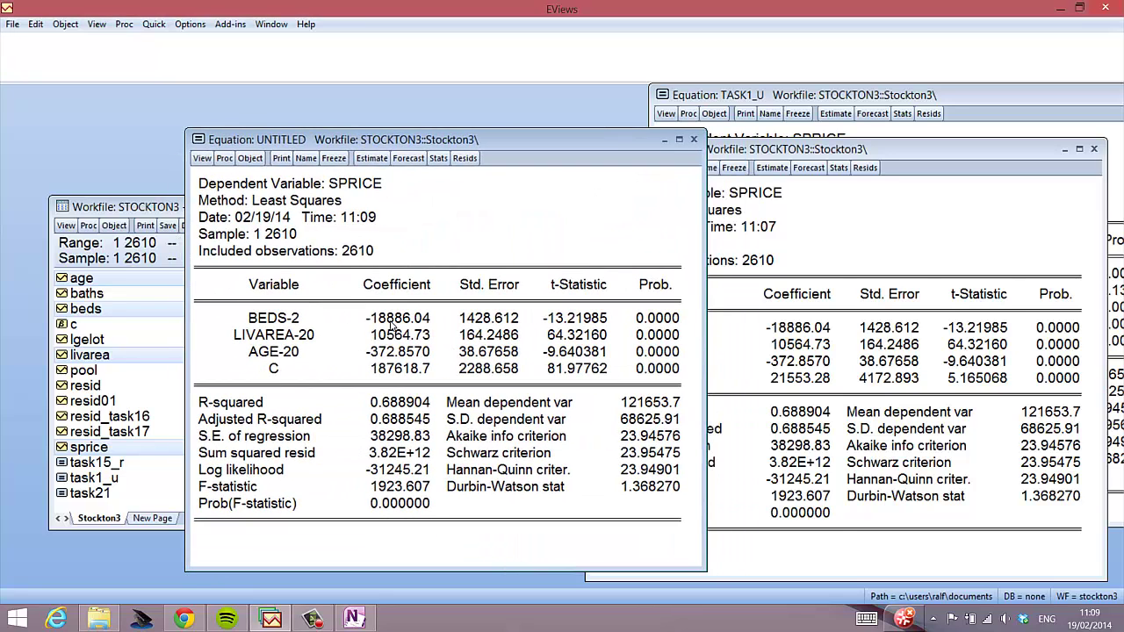
pyautogui.click(388, 371)
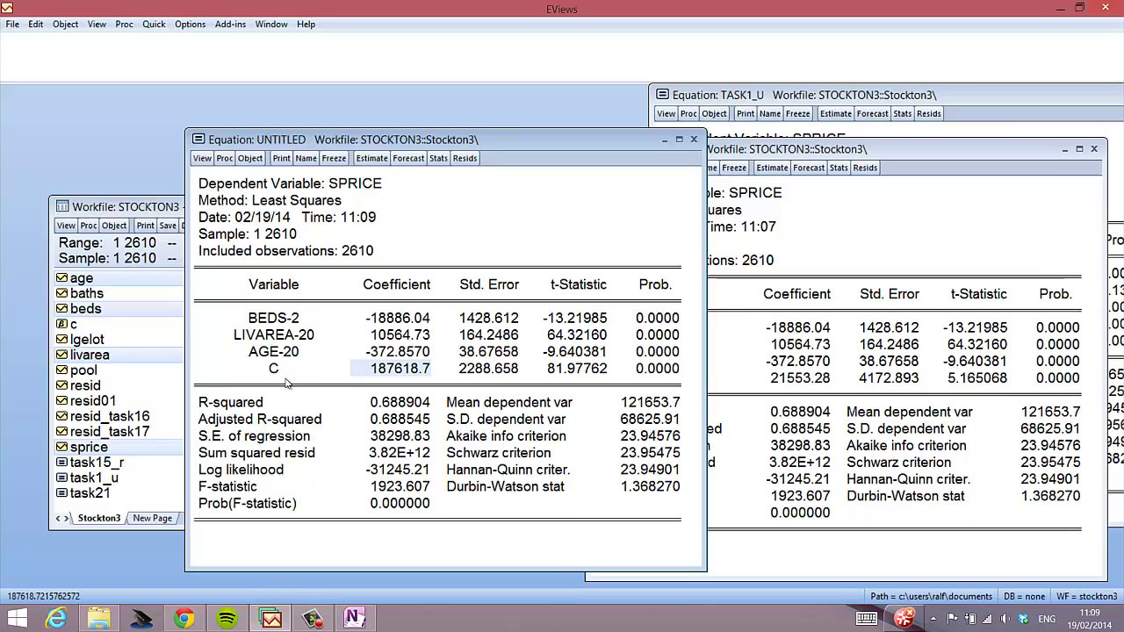
pyautogui.click(485, 372)
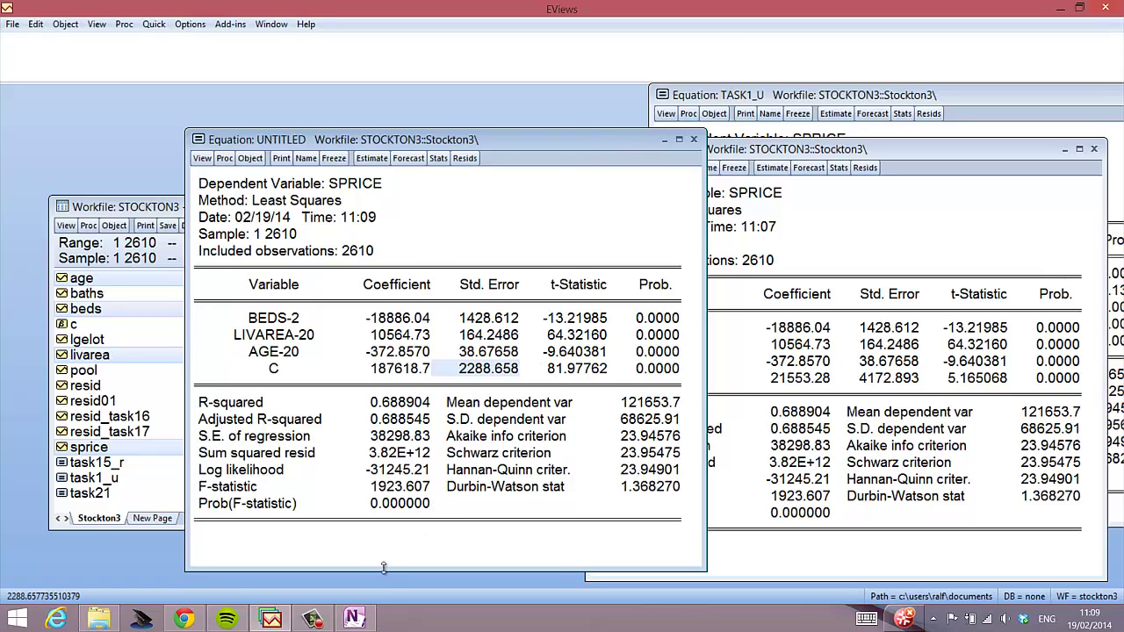
pyautogui.click(312, 619)
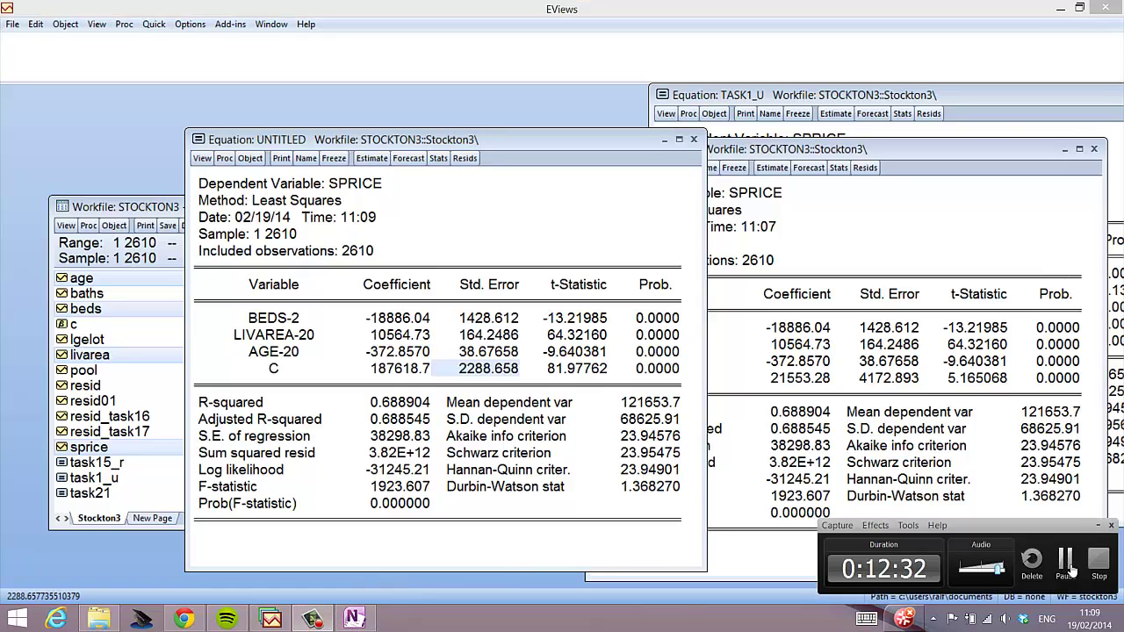
pyautogui.click(1065, 562)
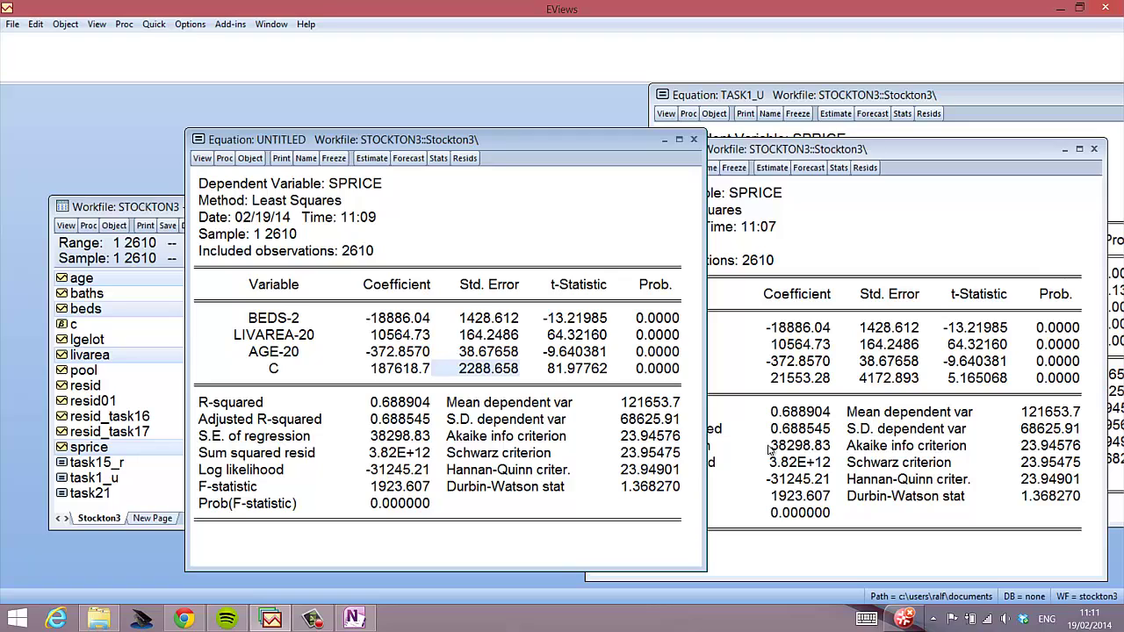
# - Re-estimate the untitled sprice equation with the regressors (beds-4), (livarea-31), (age-30) and c
pyautogui.click(370, 159)
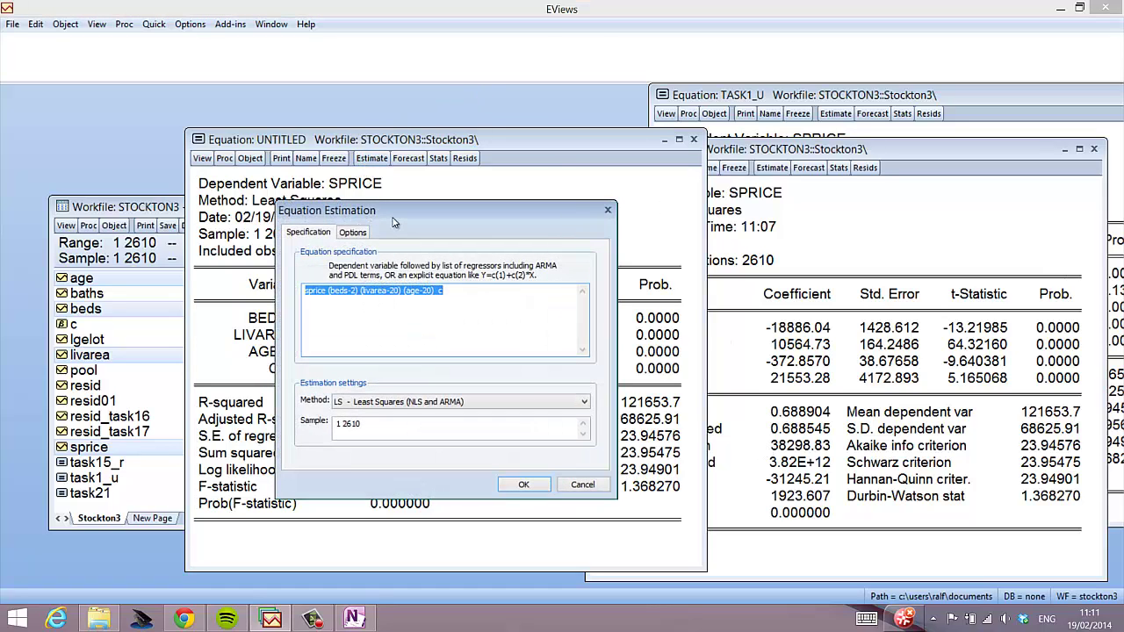
pyautogui.moveTo(395, 219); pyautogui.dragTo(471, 278)
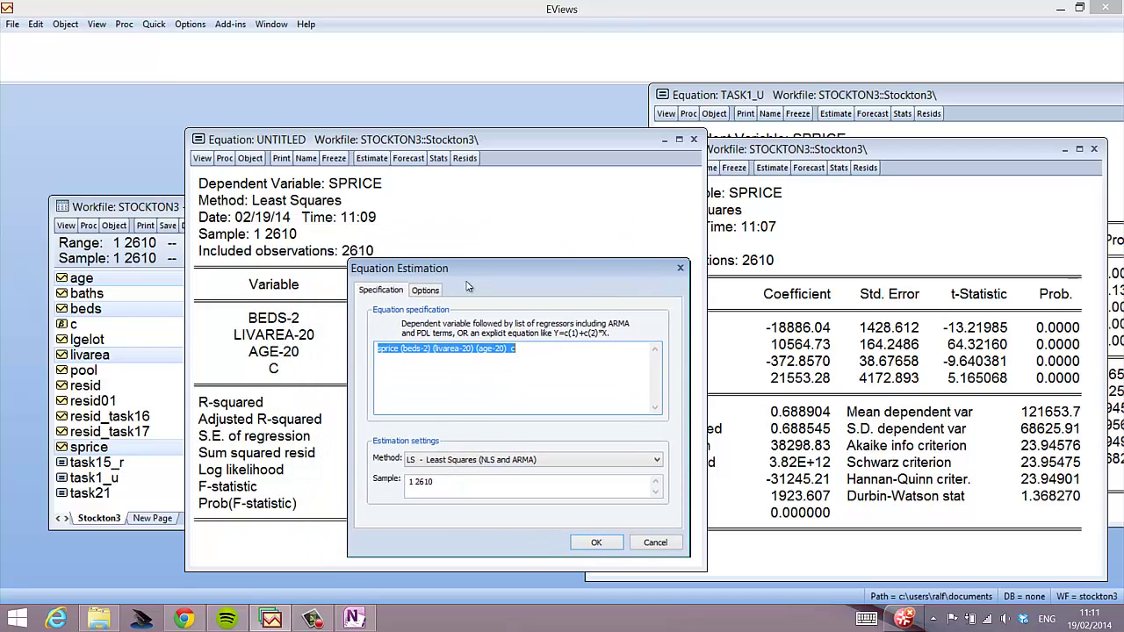
pyautogui.click(440, 356)
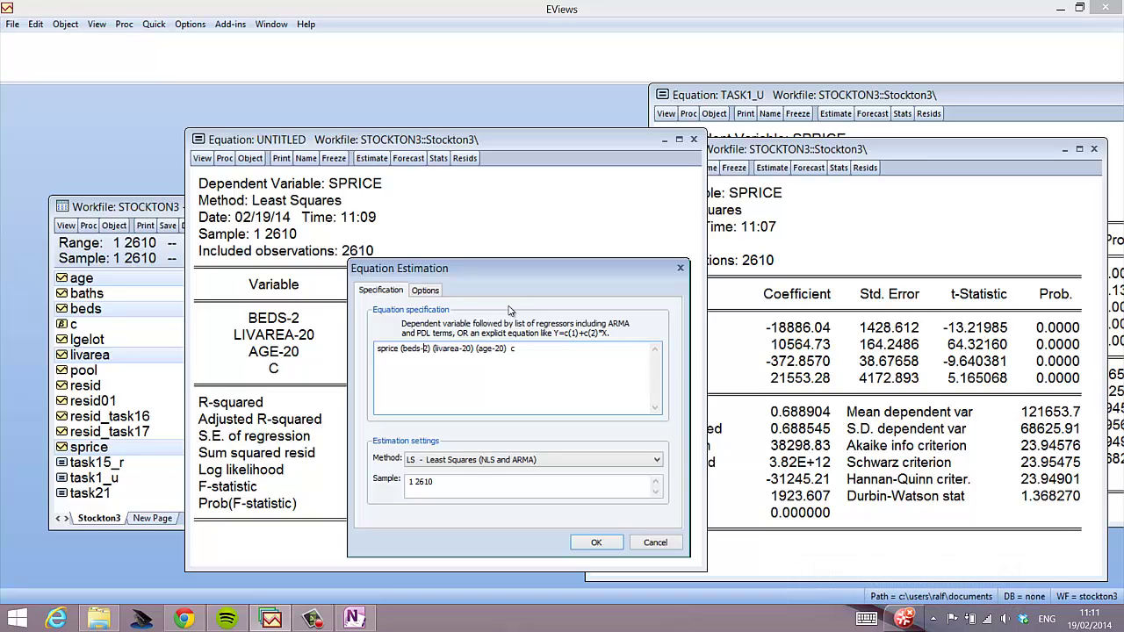
pyautogui.write('4')
pyautogui.hotkey('shift', 'Right')
pyautogui.hotkey('shift', 'Right')
pyautogui.write('31')
pyautogui.press('Return')
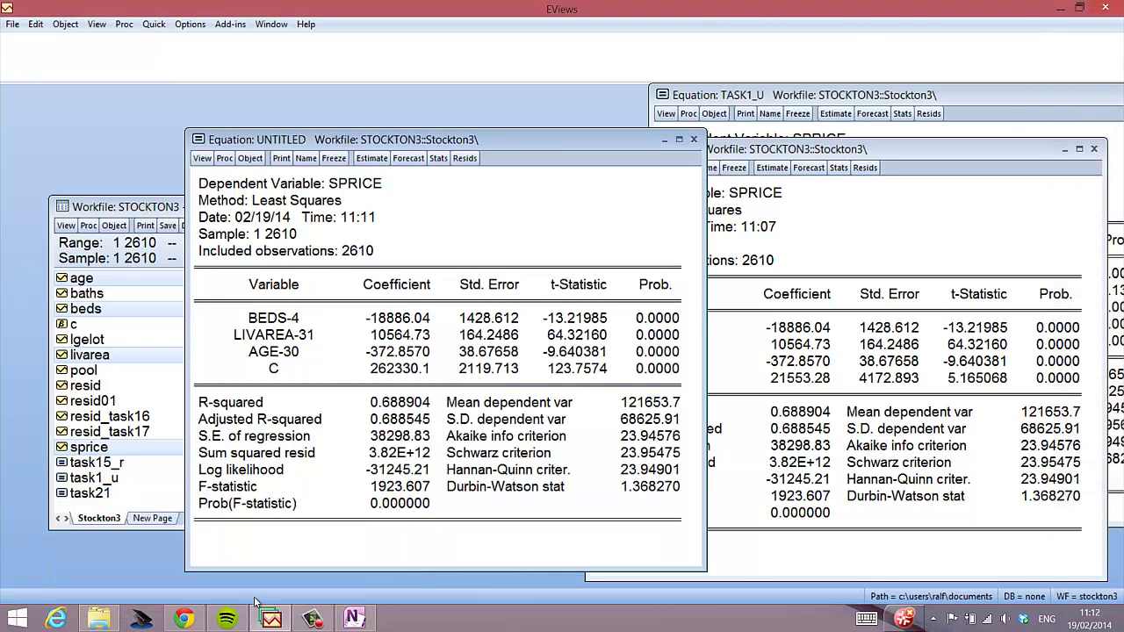
pyautogui.click(313, 619)
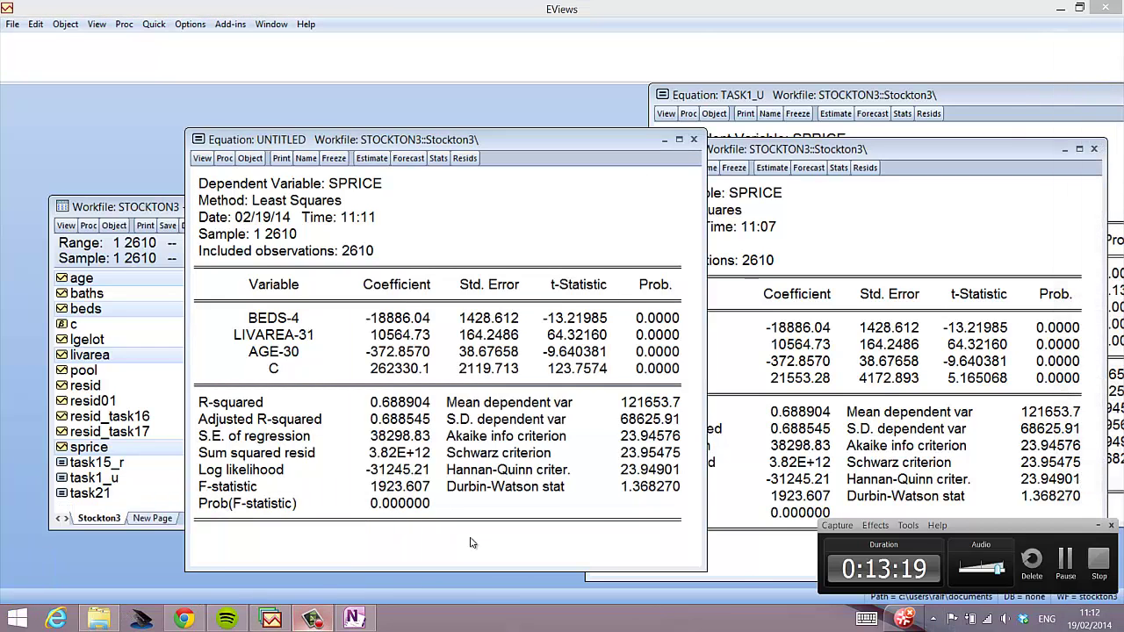
pyautogui.click(1065, 562)
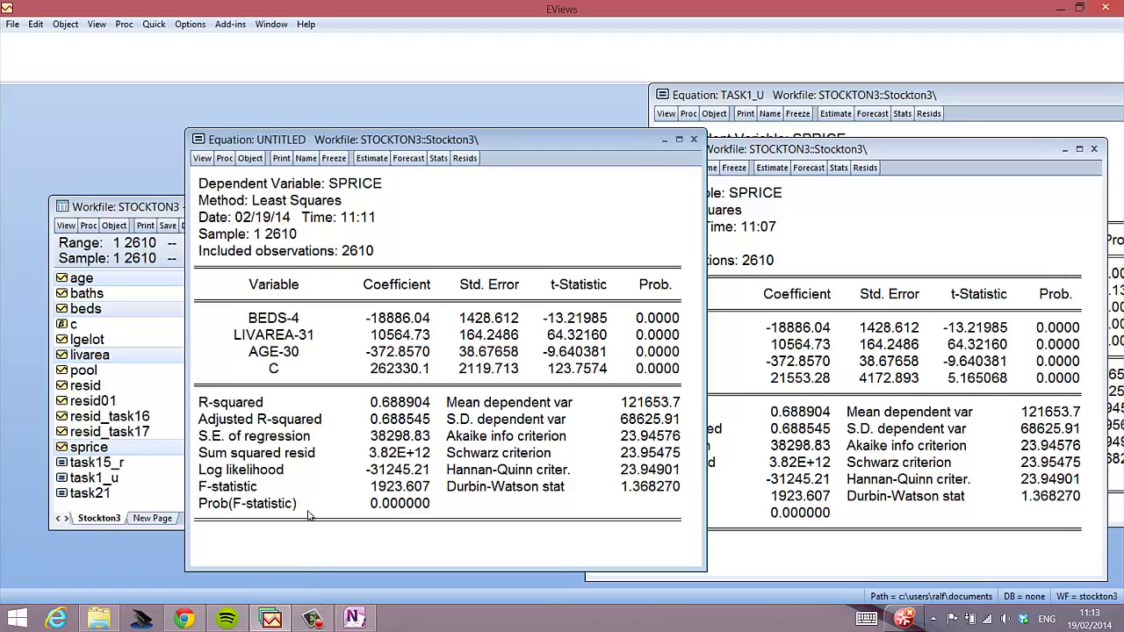
# - Re-estimate the untitled sprice equation with the regressors (beds-2), (livarea-15), (age-5) and c
pyautogui.click(374, 160)
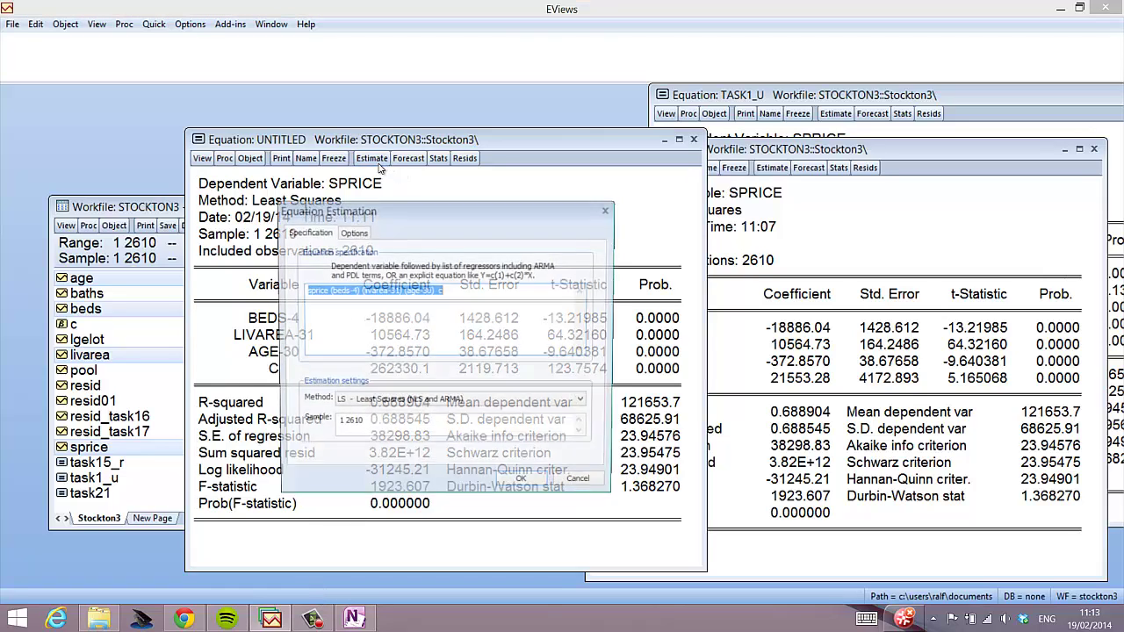
pyautogui.doubleClick(353, 290)
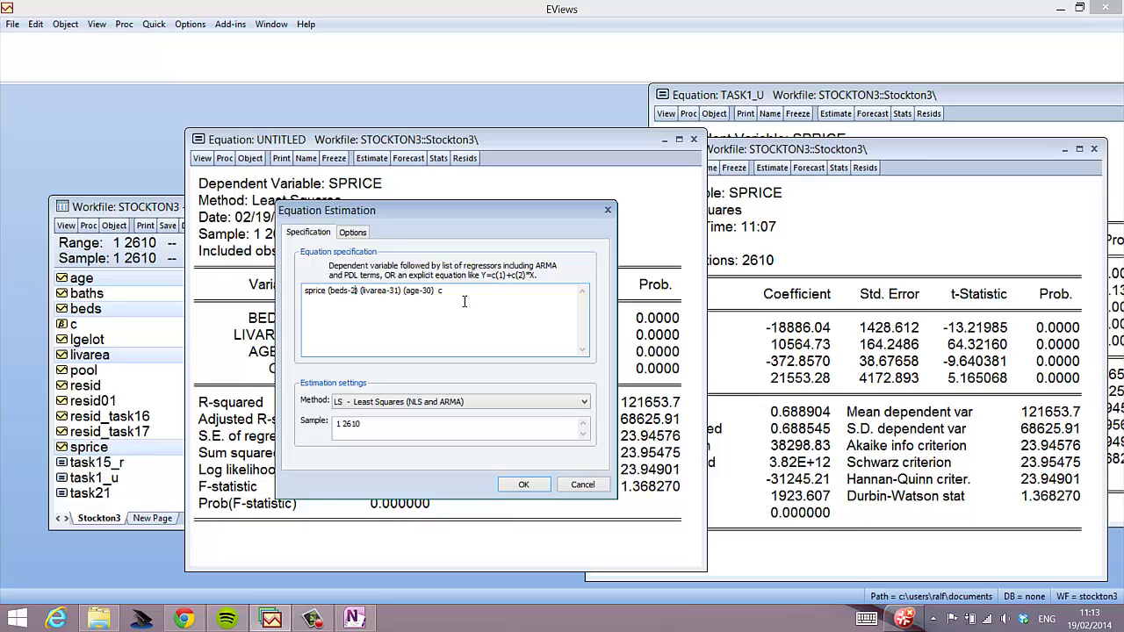
pyautogui.doubleClick(395, 291)
pyautogui.write('15')
pyautogui.doubleClick(425, 290)
pyautogui.write('5')
pyautogui.click(506, 485)
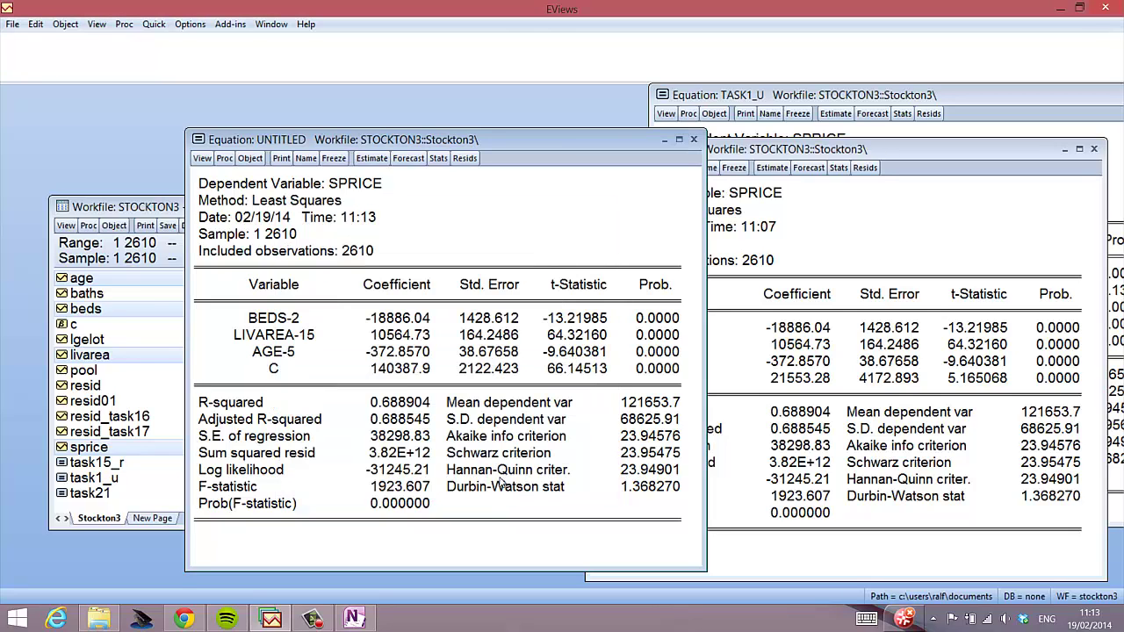
pyautogui.click(312, 619)
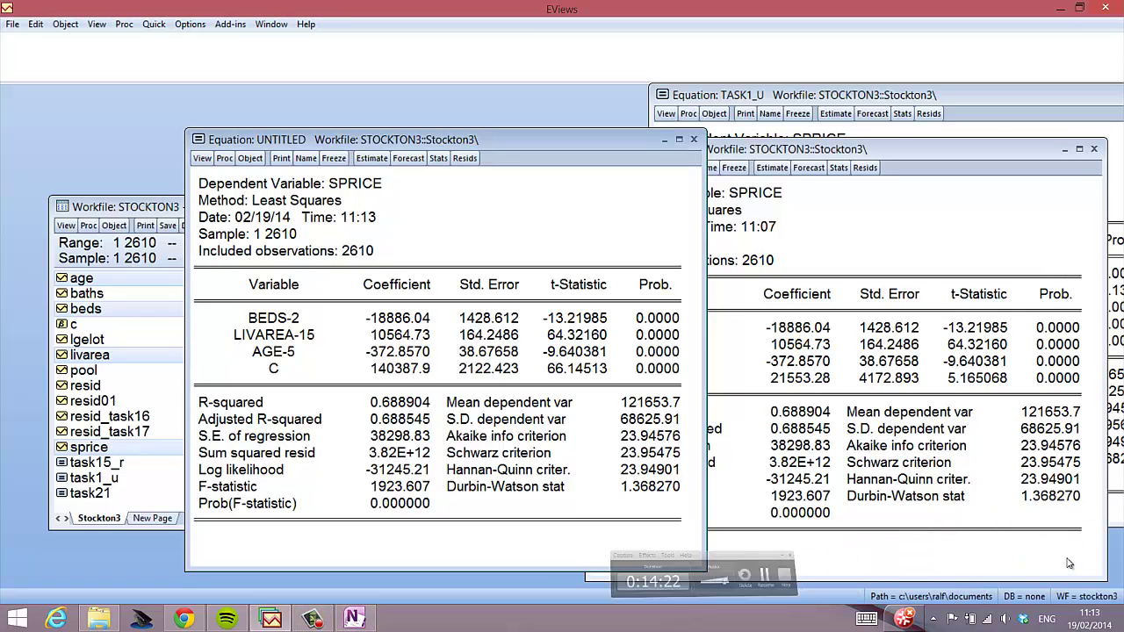
# - Re-estimate the untitled sprice equation with the regressors (beds-1), (livarea-140), (age-7) and c
pyautogui.click(371, 158)
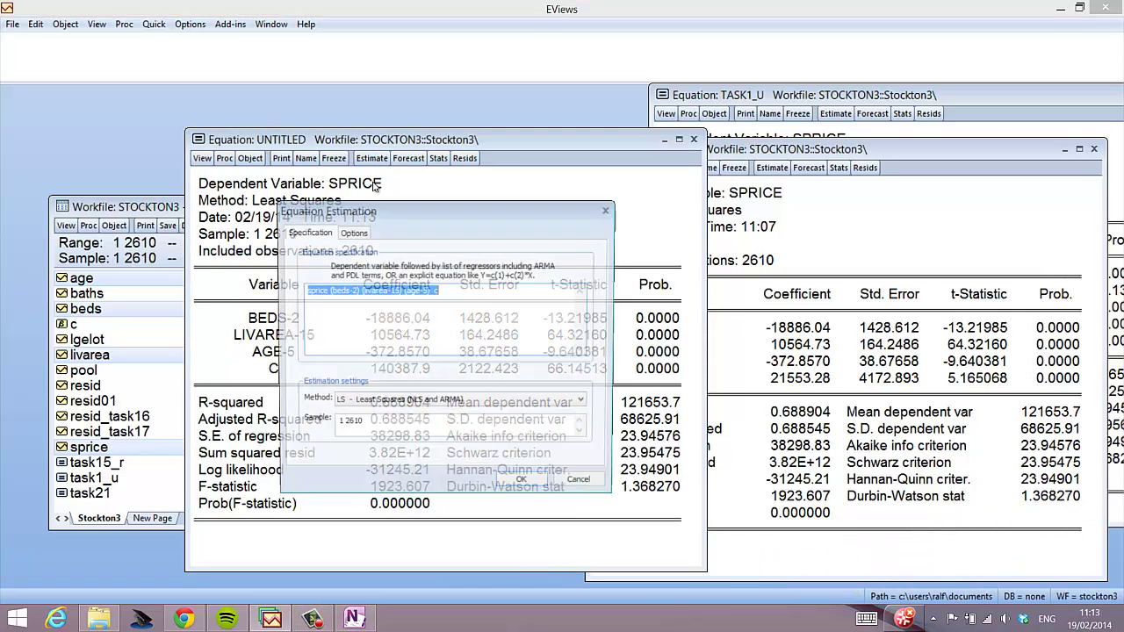
pyautogui.click(381, 290)
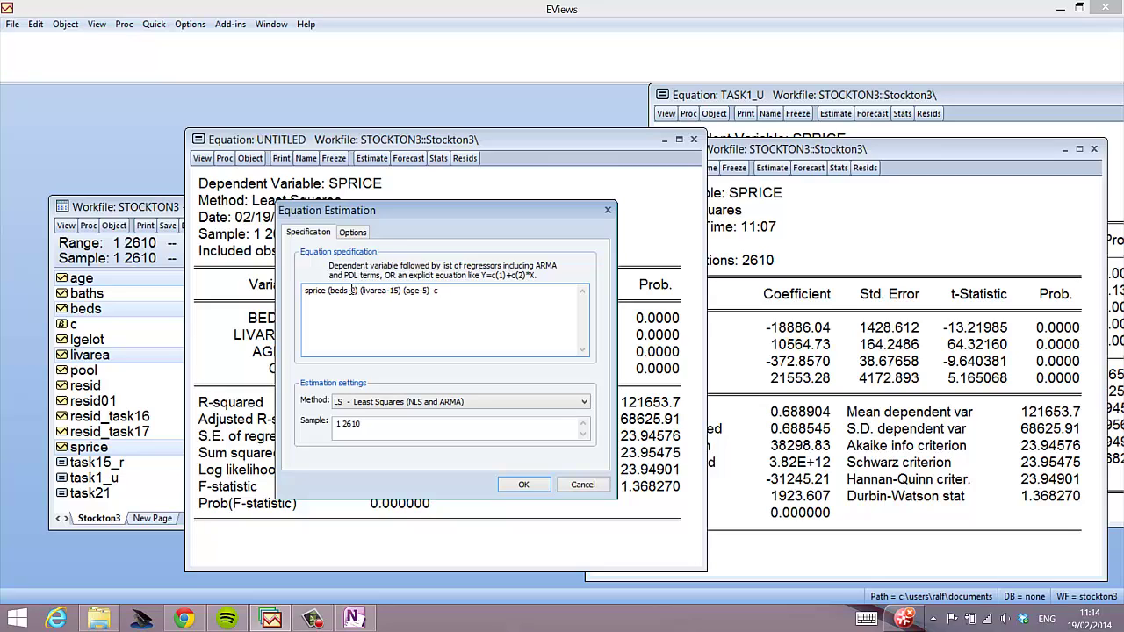
pyautogui.press('BackSpace')
pyautogui.write('2')
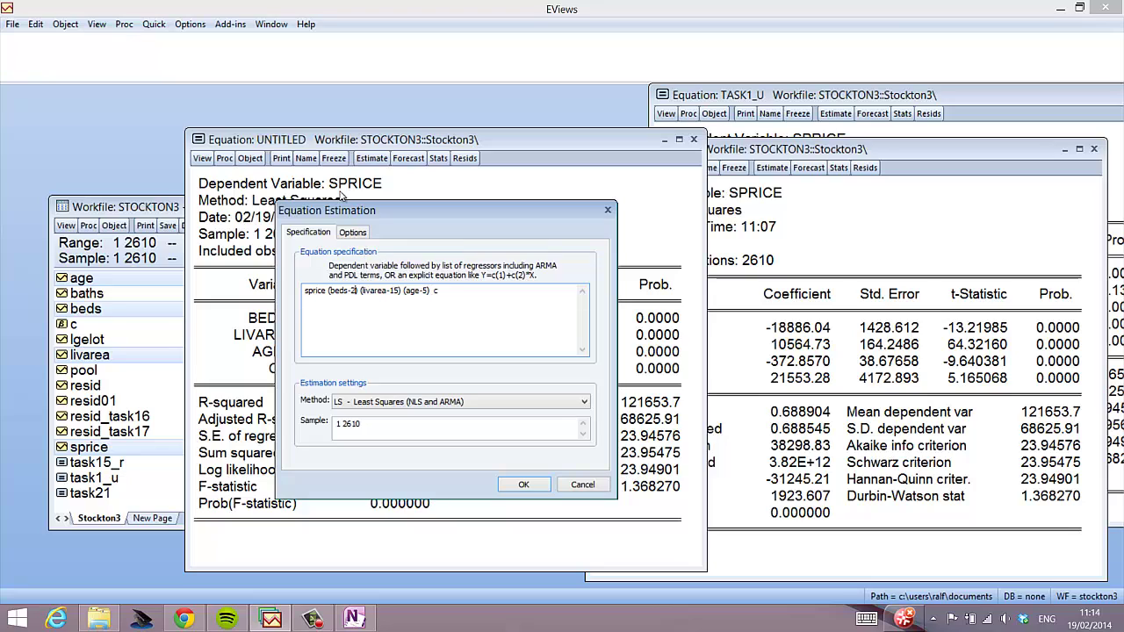
pyautogui.click(401, 314)
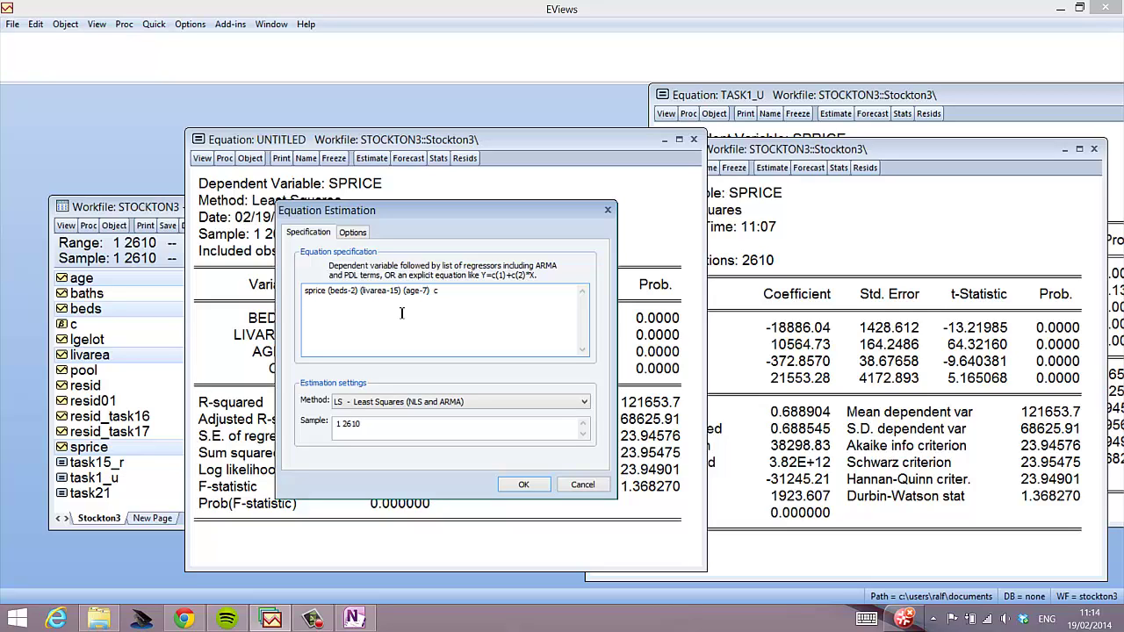
pyautogui.hotkey('shift', 'Right')
pyautogui.write('40')
pyautogui.click(523, 489)
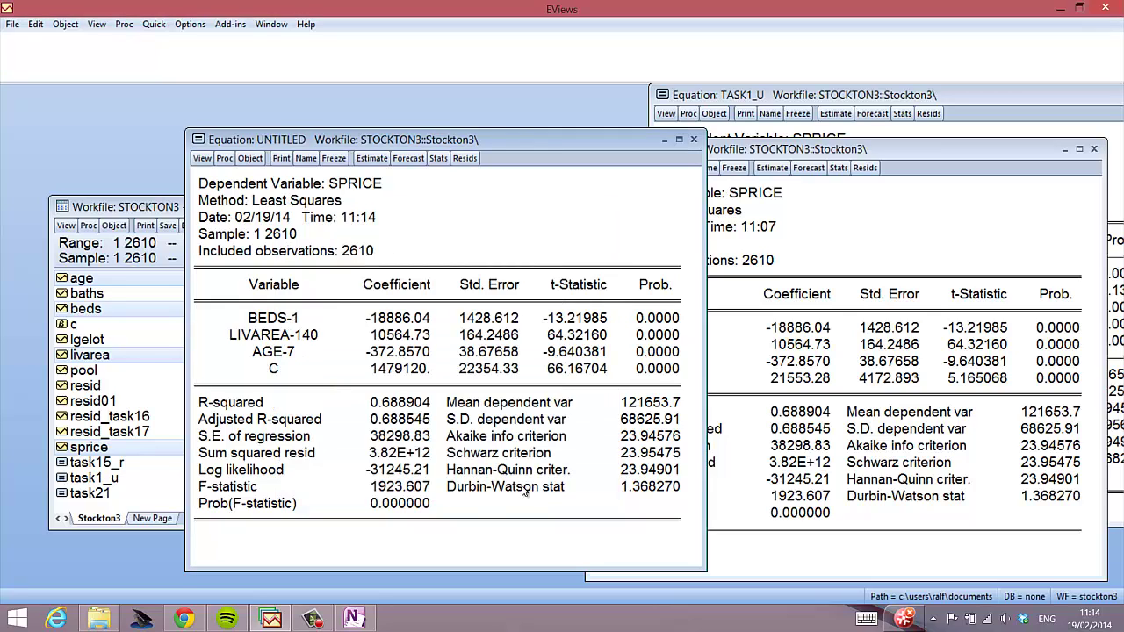